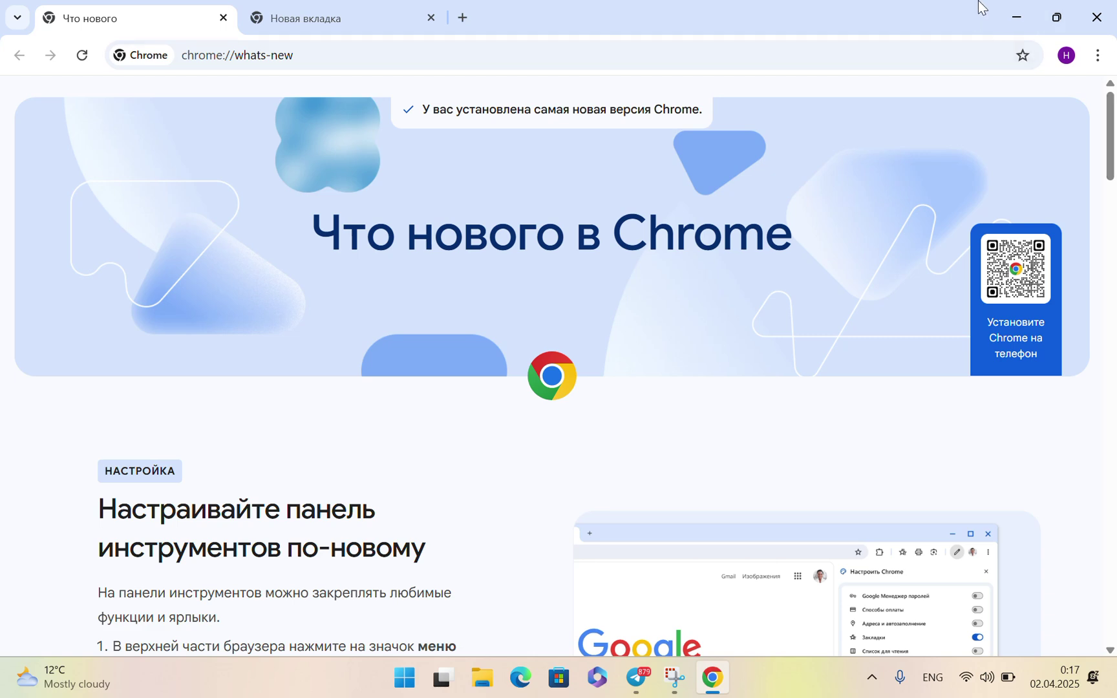
Clear the open windows, open the recent Word document "word interpretation." and go to the author details on page 2
{"action": "left_click", "coordinate": [1019, 14]}
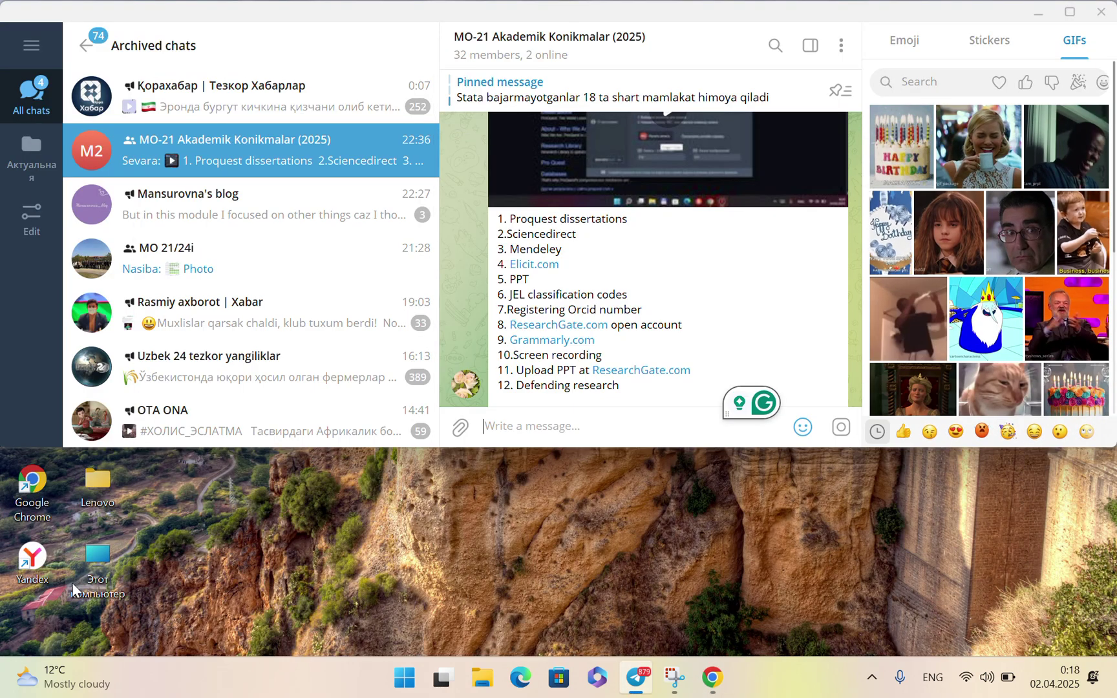
{"action": "key", "text": "alt+F4"}
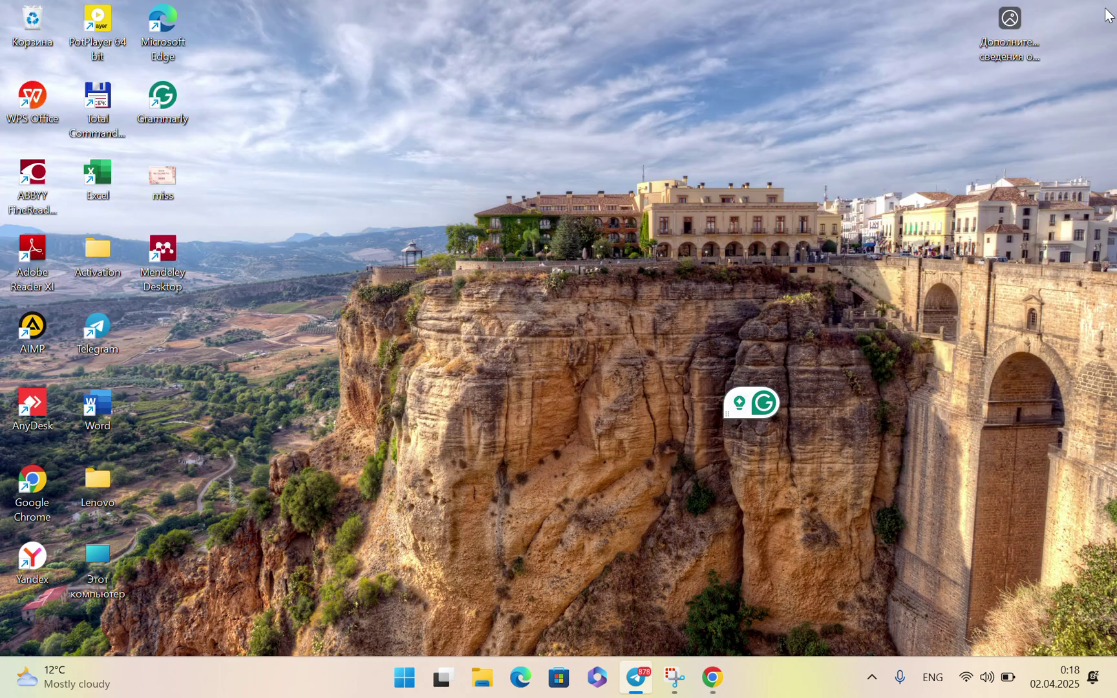
{"action": "double_click", "coordinate": [97, 399]}
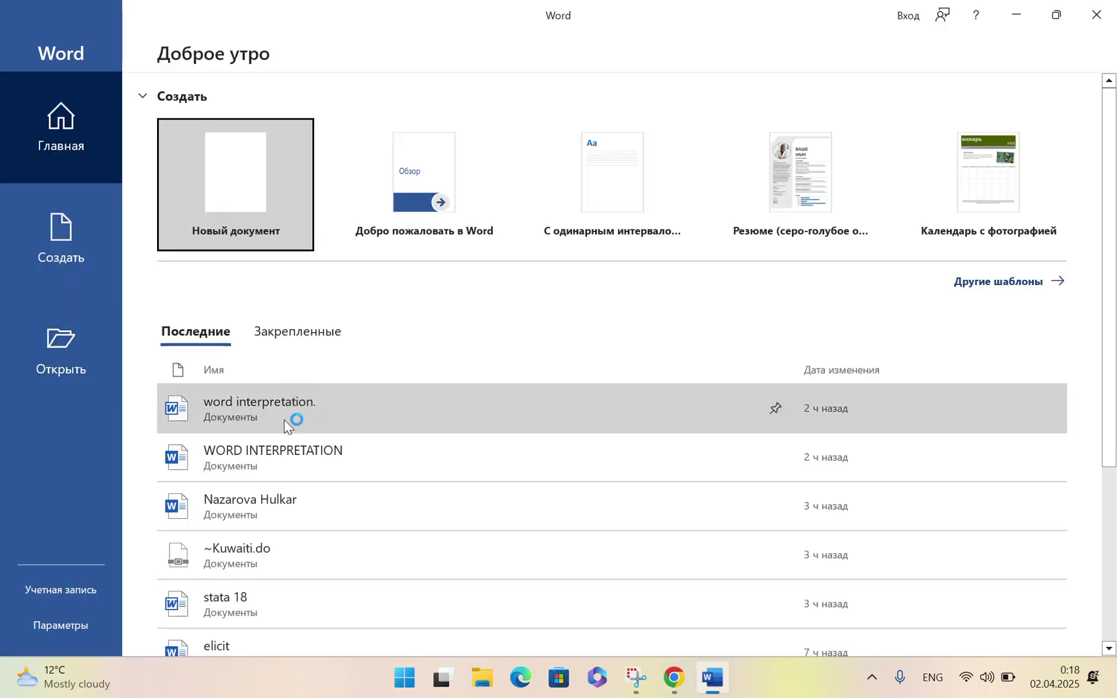
{"action": "left_click", "coordinate": [284, 420]}
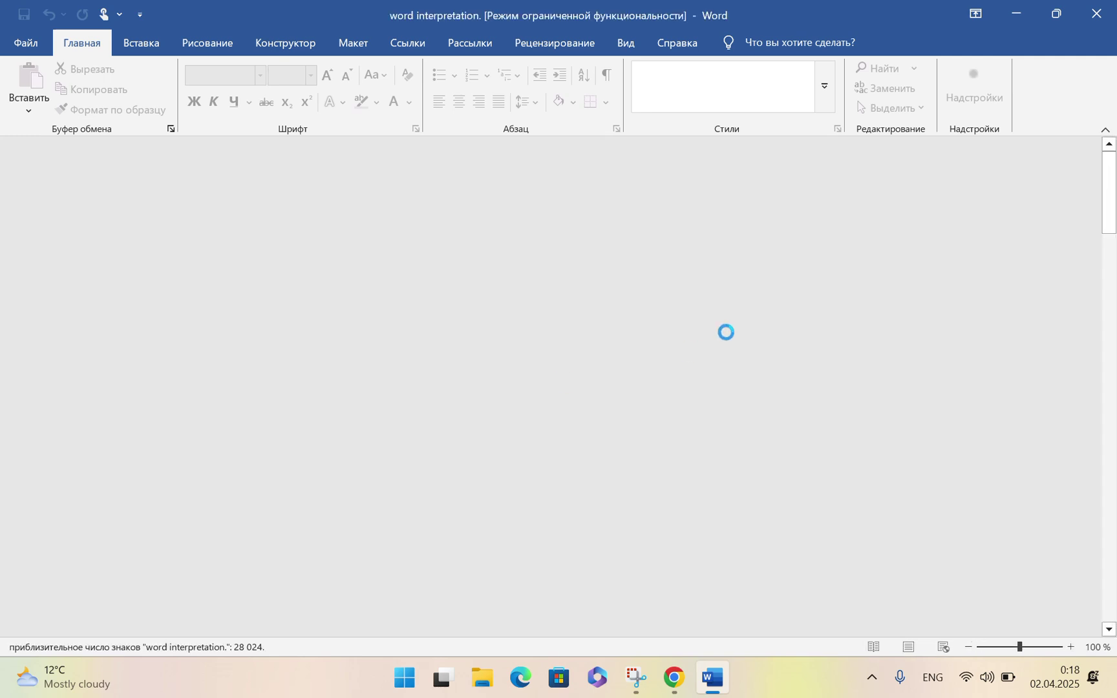
{"action": "scroll", "coordinate": [676, 326], "scroll_direction": "down", "scroll_amount": 12}
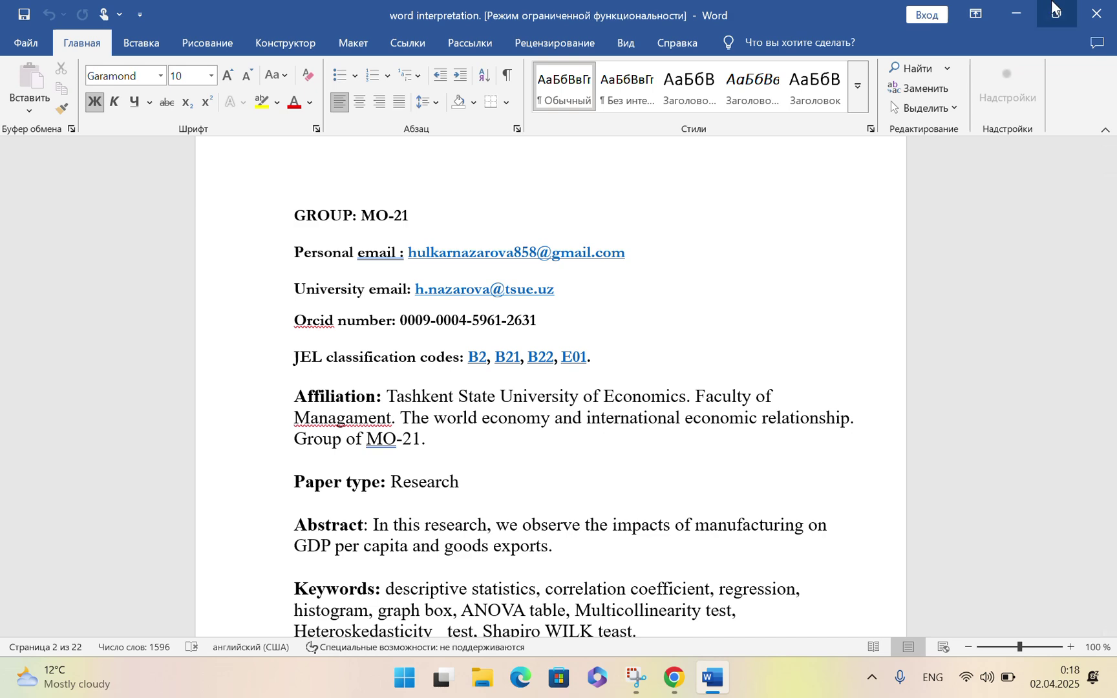
Switch to a new Chrome window, search Google for "orcid" and open the orcid.org home page
{"action": "left_click", "coordinate": [1016, 14]}
{"action": "double_click", "coordinate": [44, 476]}
{"action": "left_click", "coordinate": [451, 334]}
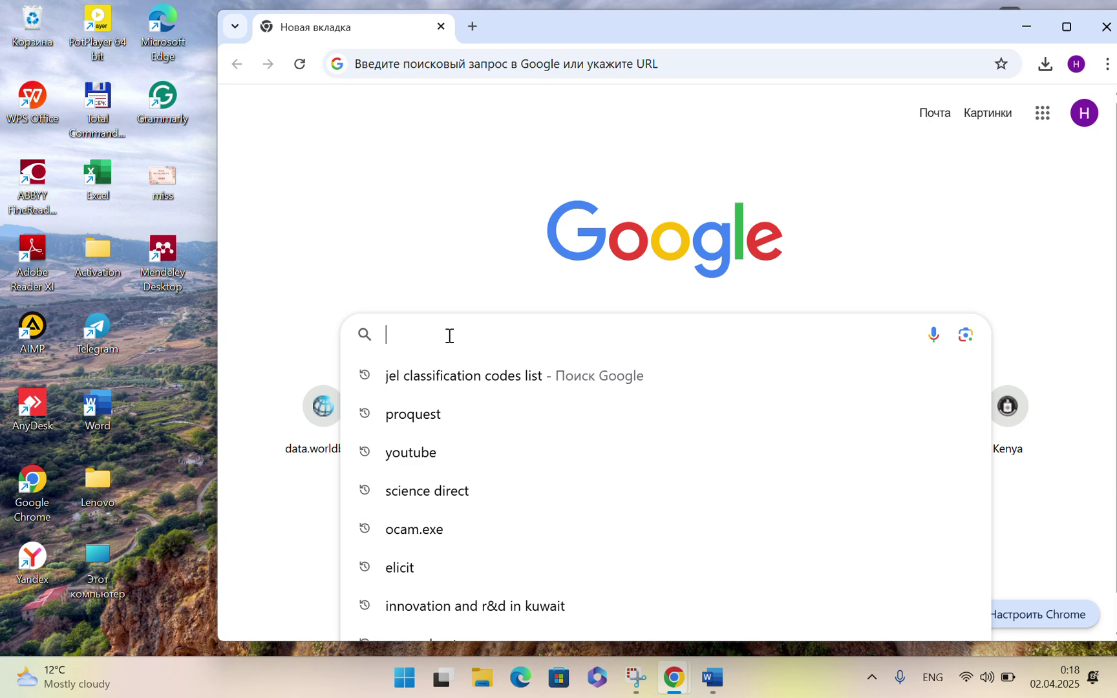
{"action": "type", "text": "or"}
{"action": "key", "text": "BackSpace"}
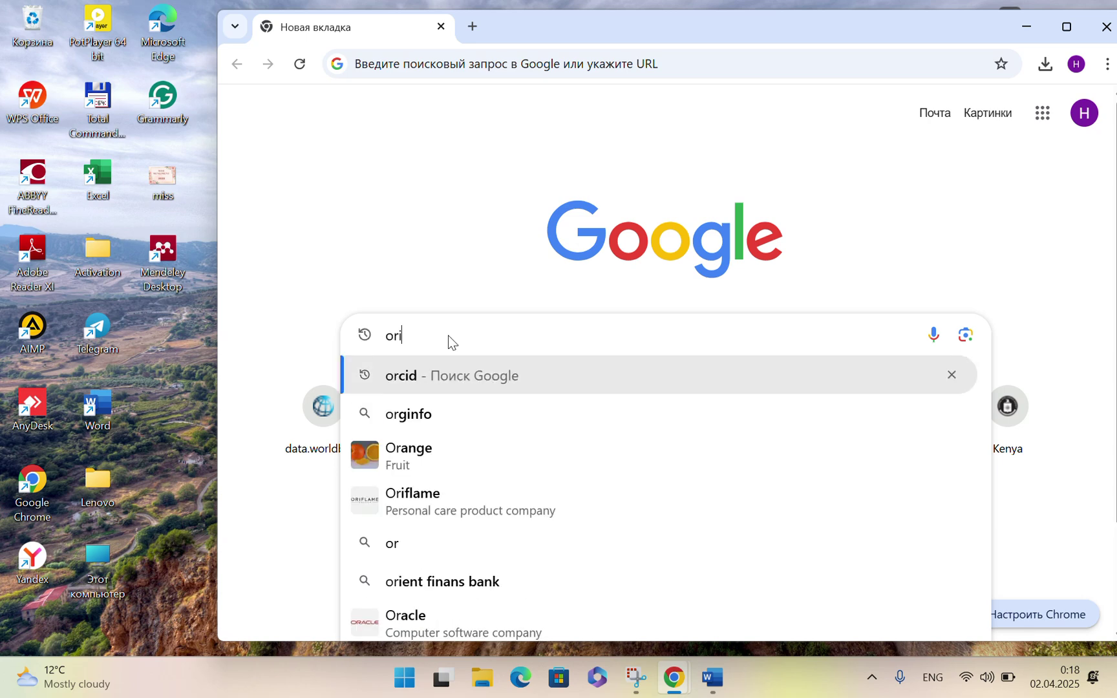
{"action": "type", "text": "id"}
{"action": "key", "text": "Return"}
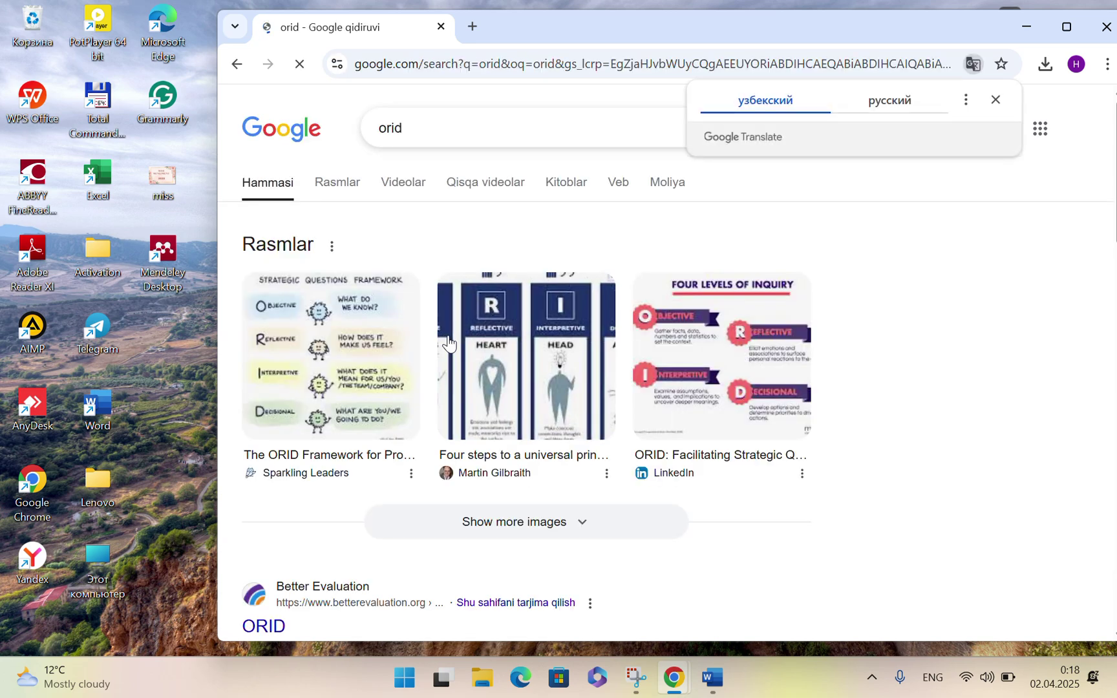
{"action": "left_click", "coordinate": [392, 129]}
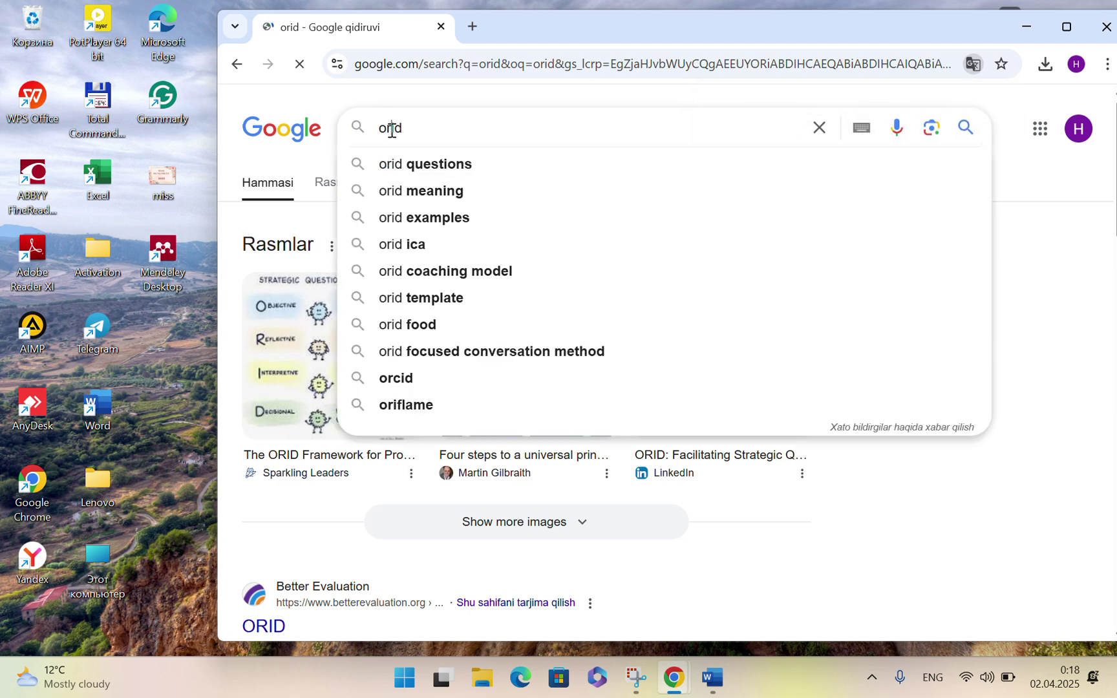
{"action": "type", "text": "c"}
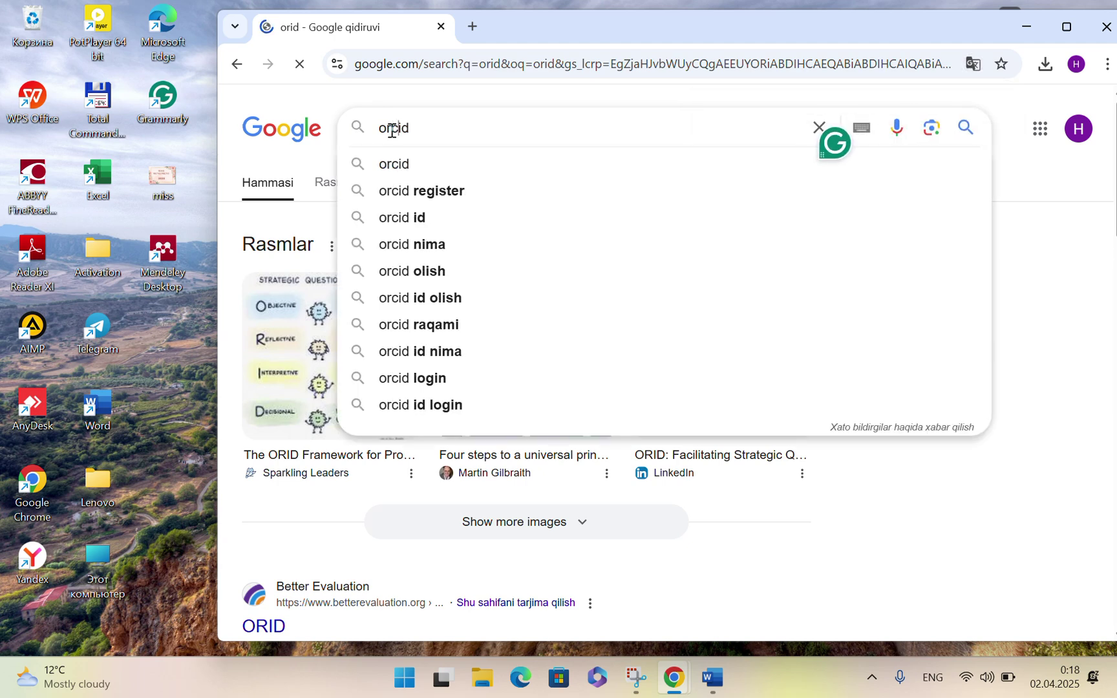
{"action": "key", "text": "Return"}
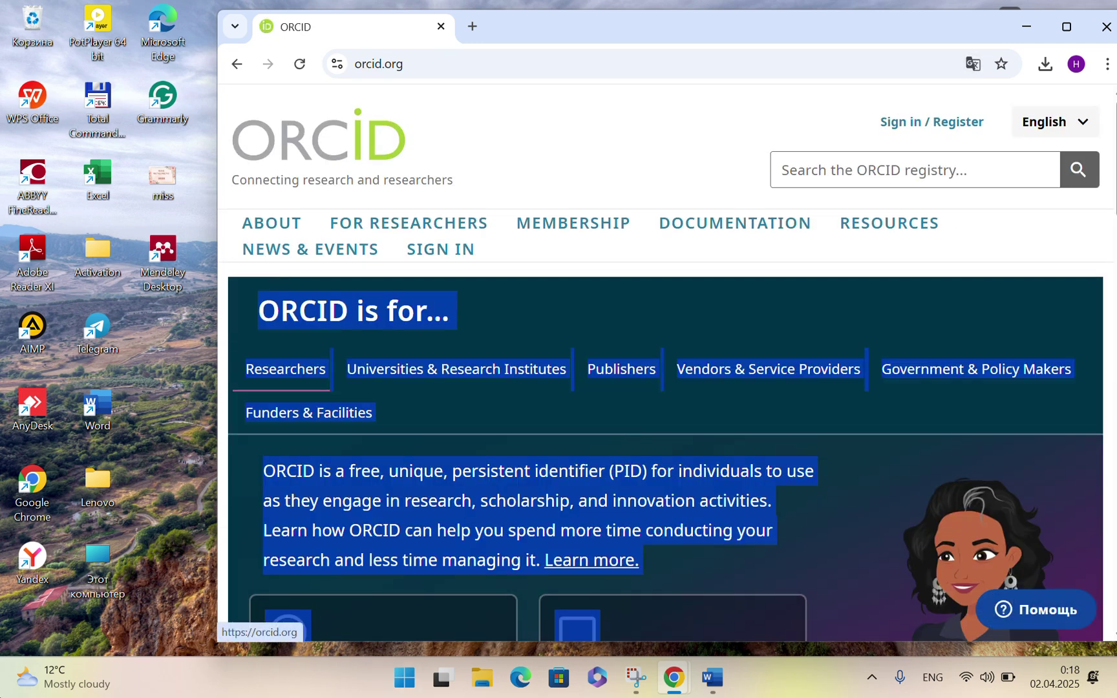
Sign in to ORCID with the prefilled credentials, and compare the record's ORCID iD with the number in the Word document
{"action": "left_click", "coordinate": [932, 122]}
{"action": "scroll", "coordinate": [723, 278], "scroll_direction": "down", "scroll_amount": 5}
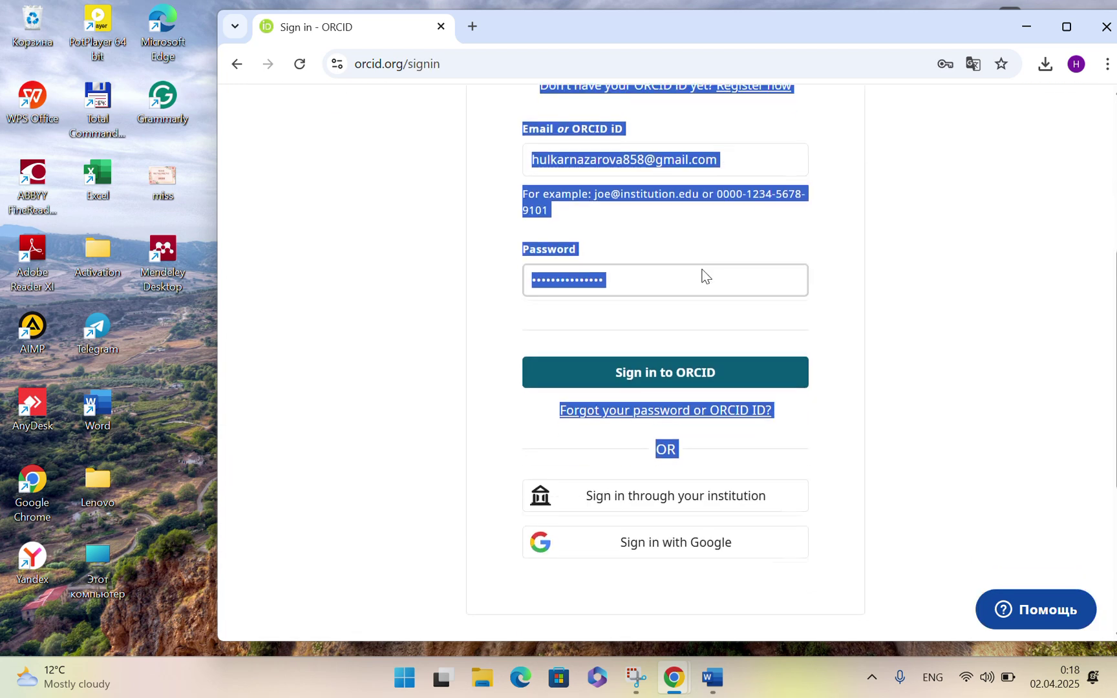
{"action": "left_click", "coordinate": [473, 188]}
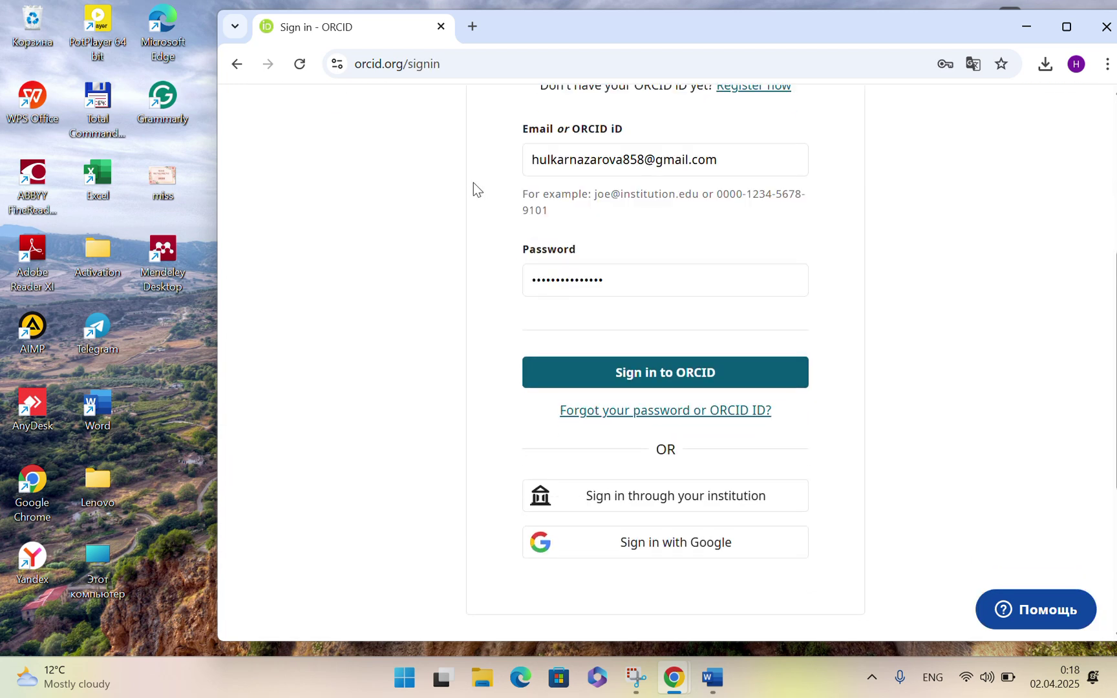
{"action": "left_click", "coordinate": [765, 158]}
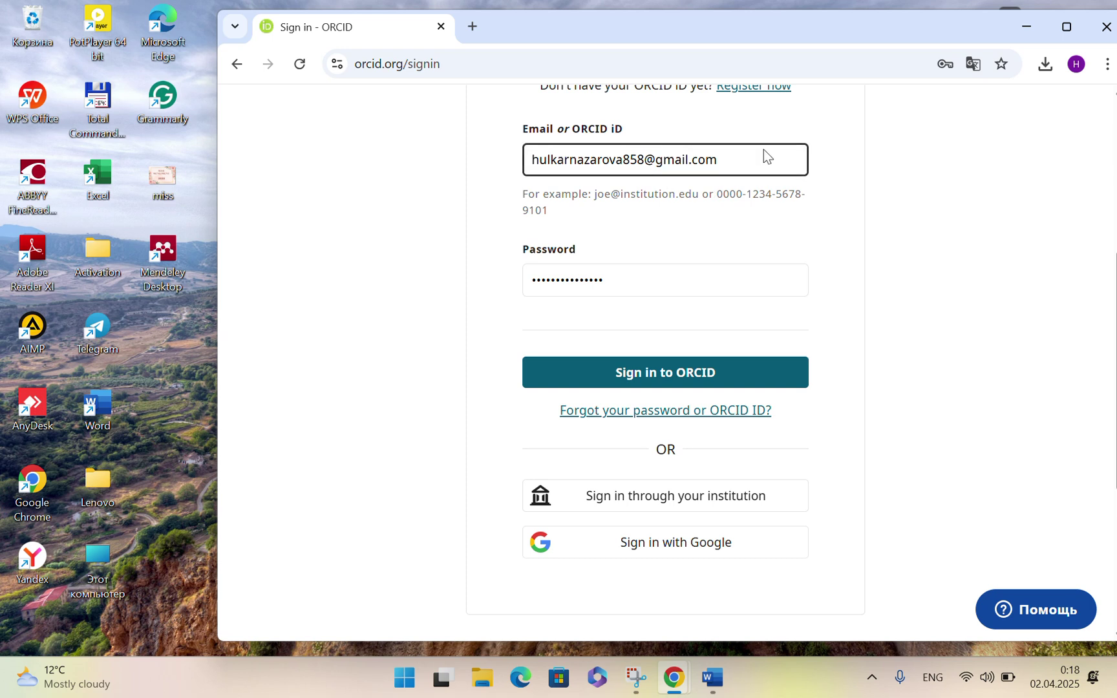
{"action": "left_click", "coordinate": [744, 189]}
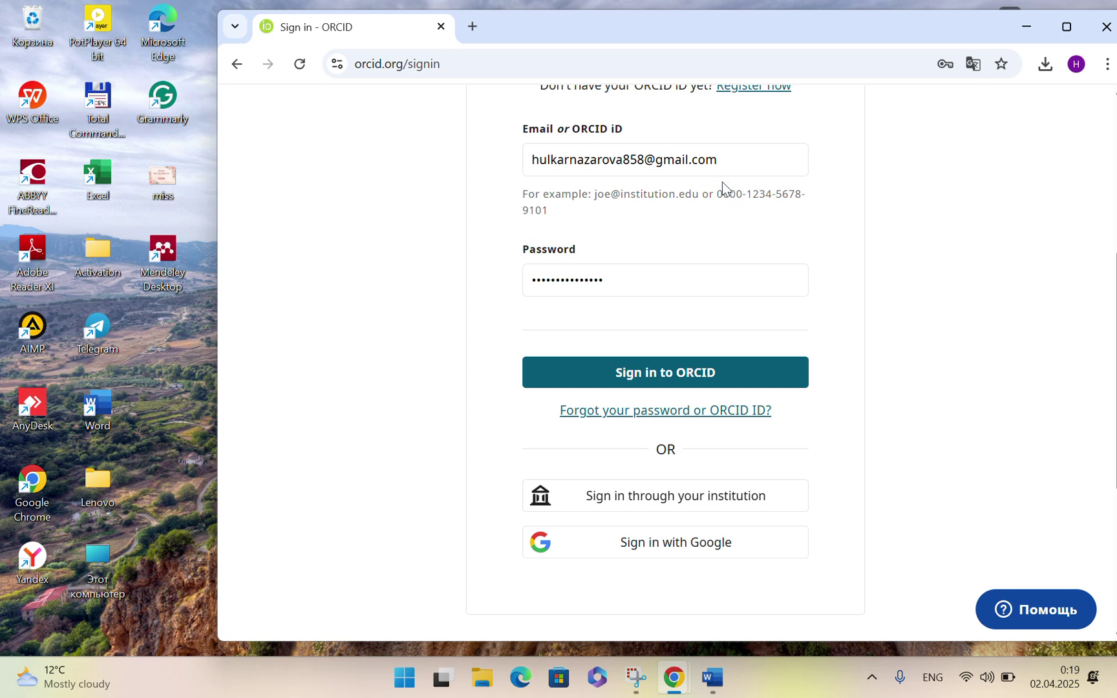
{"action": "left_click", "coordinate": [611, 375]}
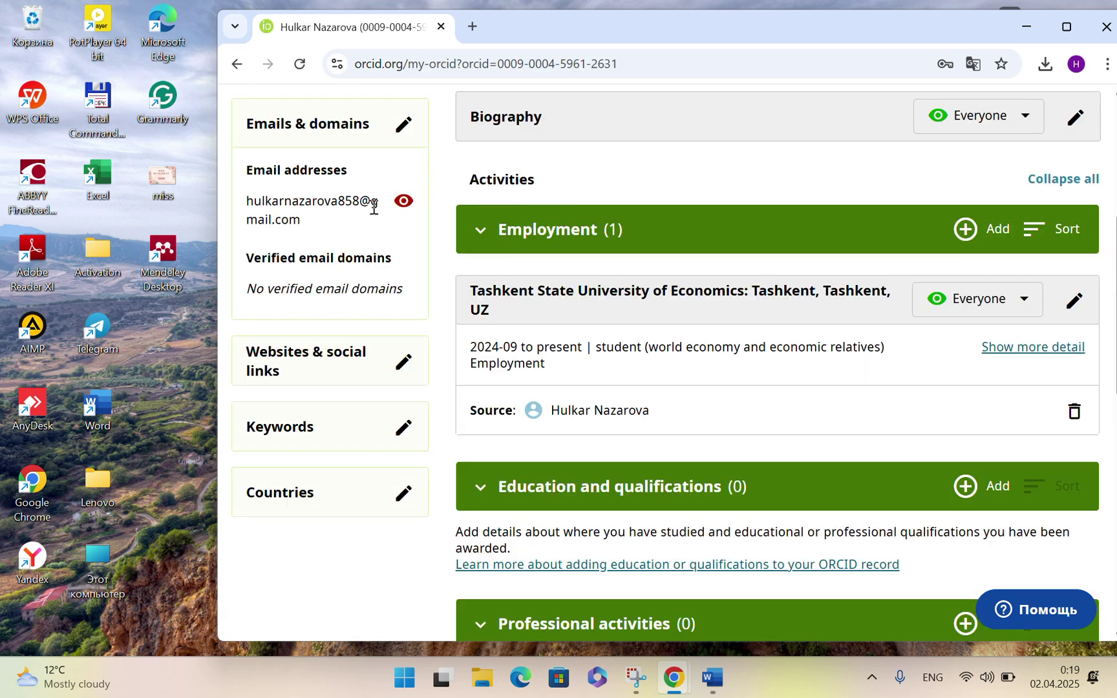
{"action": "scroll", "coordinate": [362, 210], "scroll_direction": "up", "scroll_amount": 5}
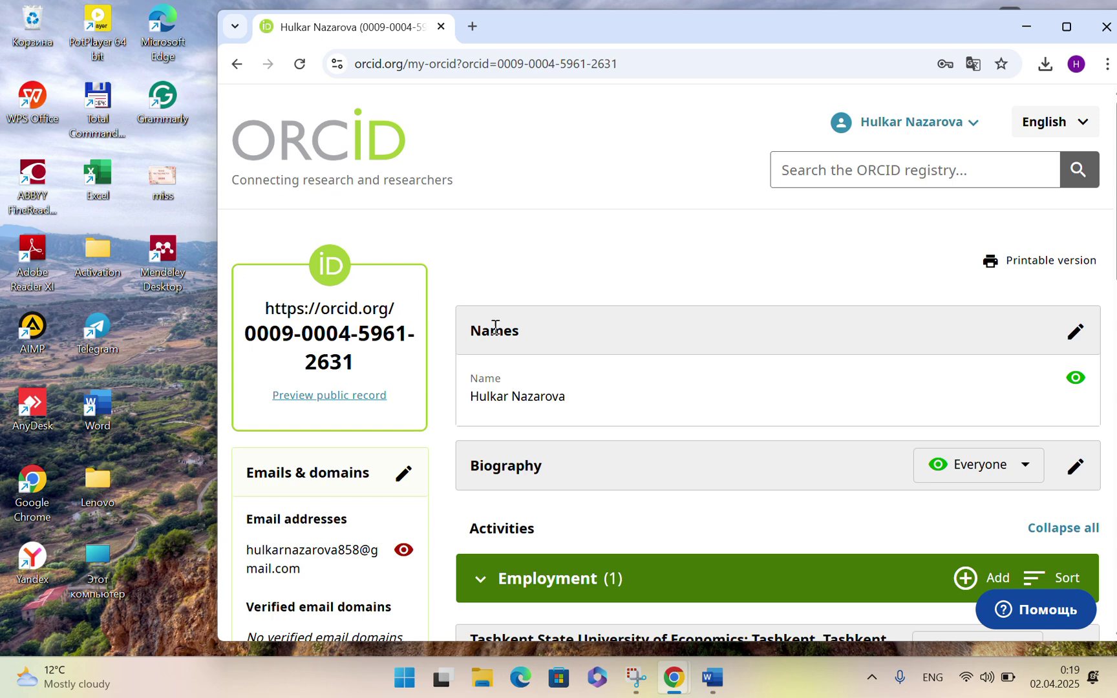
{"action": "left_click", "coordinate": [711, 678]}
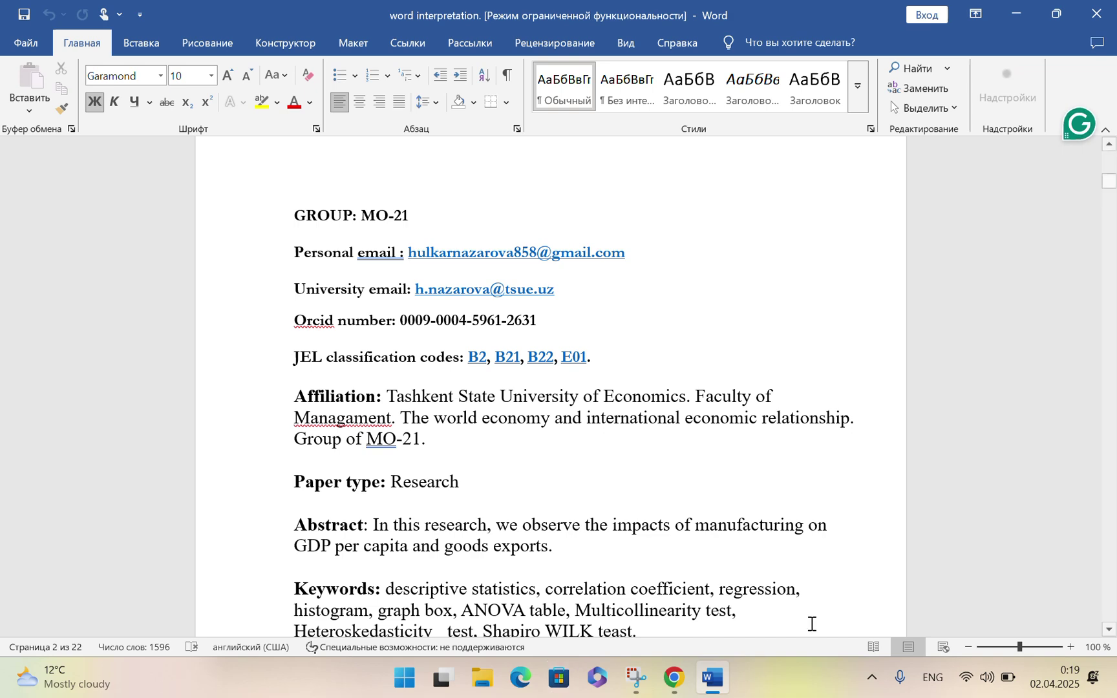
In the other Chrome window, search Google for "jel classification codes list" and open the Comprehensive R Archive Network's JEL Classification Codes page
{"action": "left_click", "coordinate": [673, 678]}
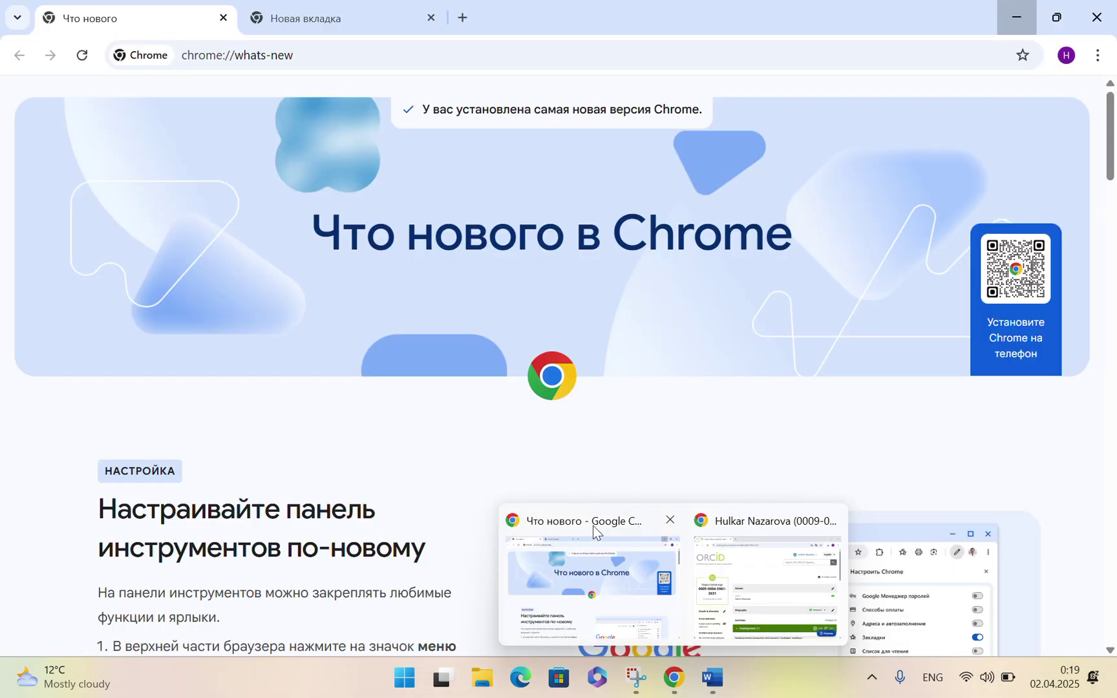
{"action": "left_click", "coordinate": [593, 537]}
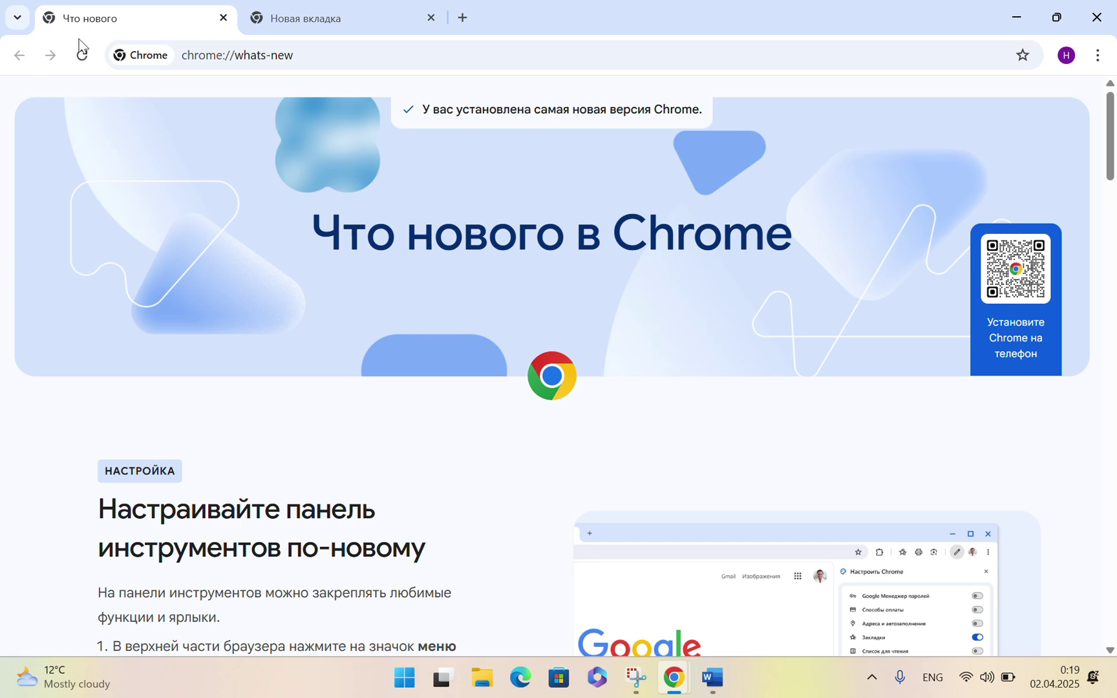
{"action": "left_click", "coordinate": [332, 18]}
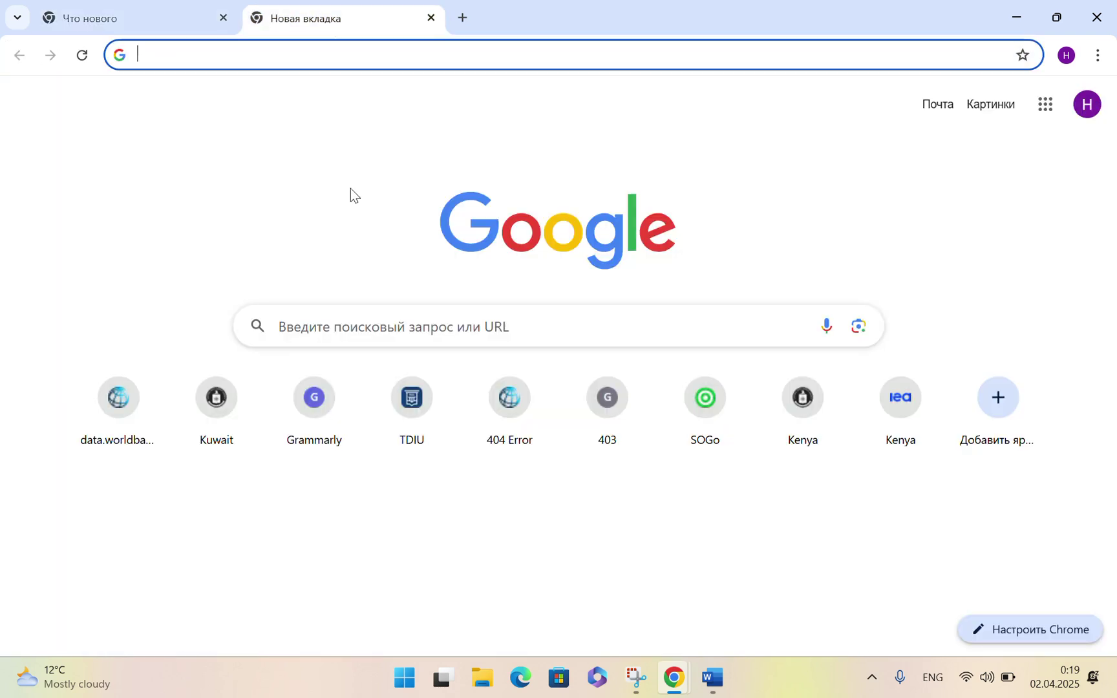
{"action": "left_click", "coordinate": [336, 327]}
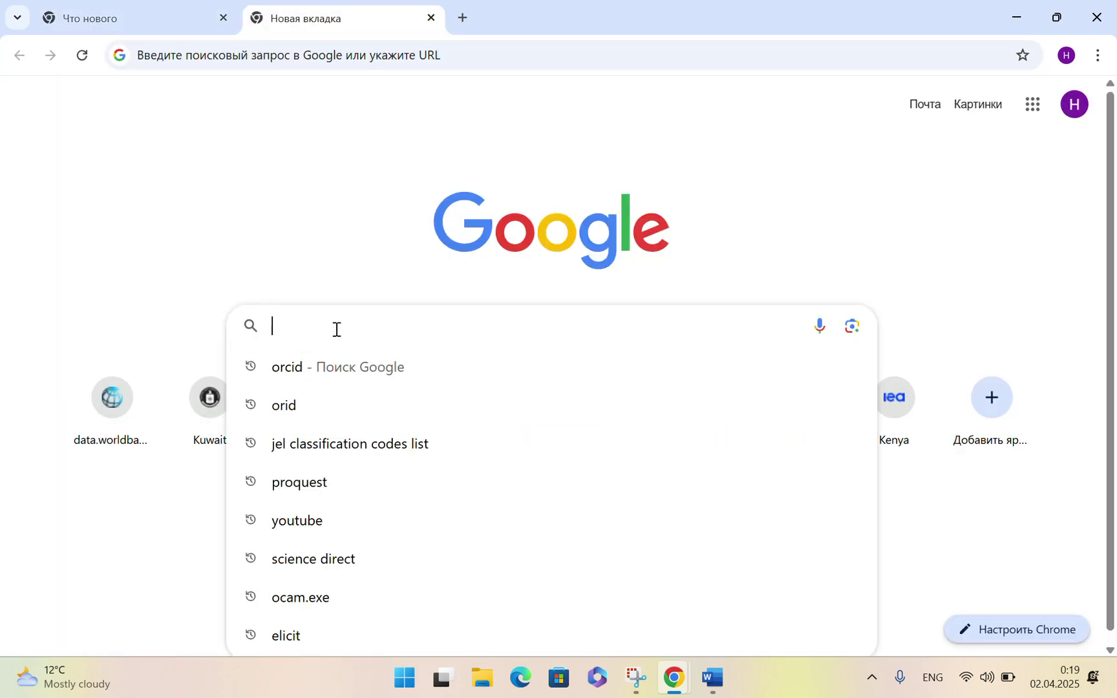
{"action": "left_click", "coordinate": [320, 444]}
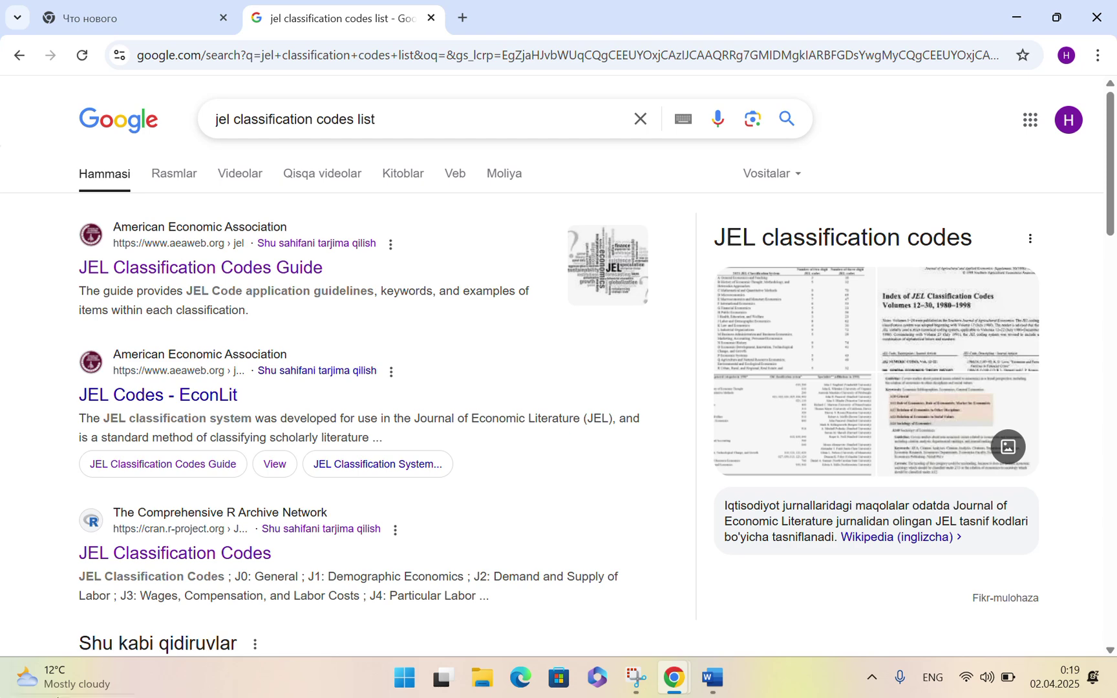
{"action": "left_click", "coordinate": [200, 554]}
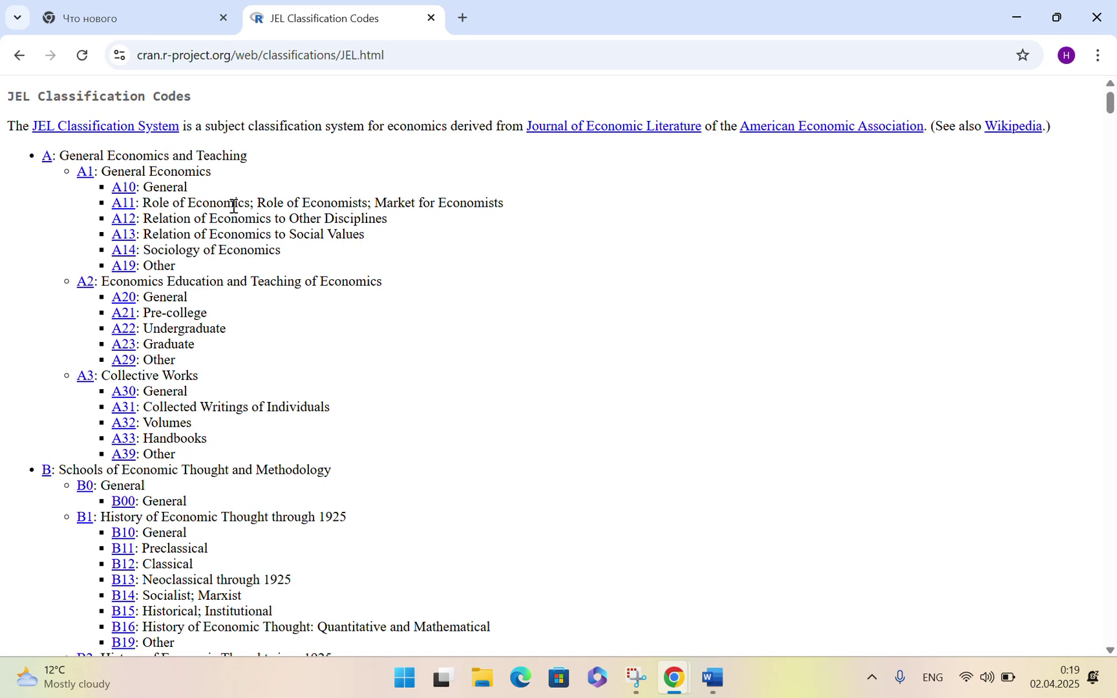
Examine the JEL classification list, looking through the B codes on economic thought and the C codes on mathematical and quantitative methods
{"action": "scroll", "coordinate": [234, 206], "scroll_direction": "down", "scroll_amount": 4}
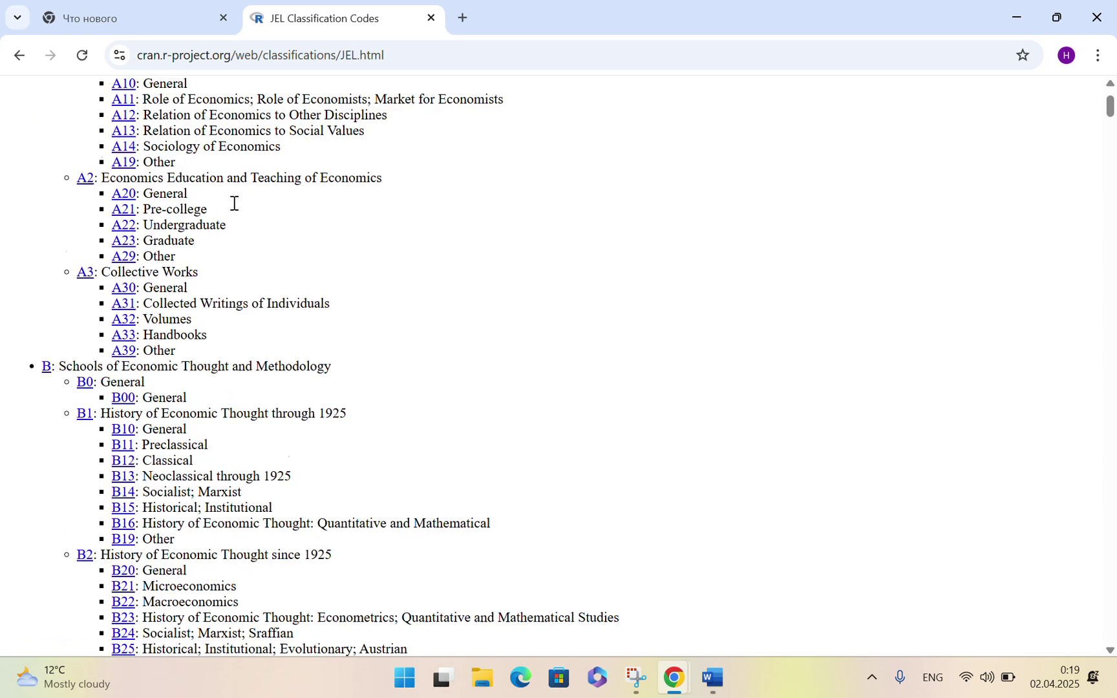
{"action": "scroll", "coordinate": [234, 202], "scroll_direction": "down", "scroll_amount": 9}
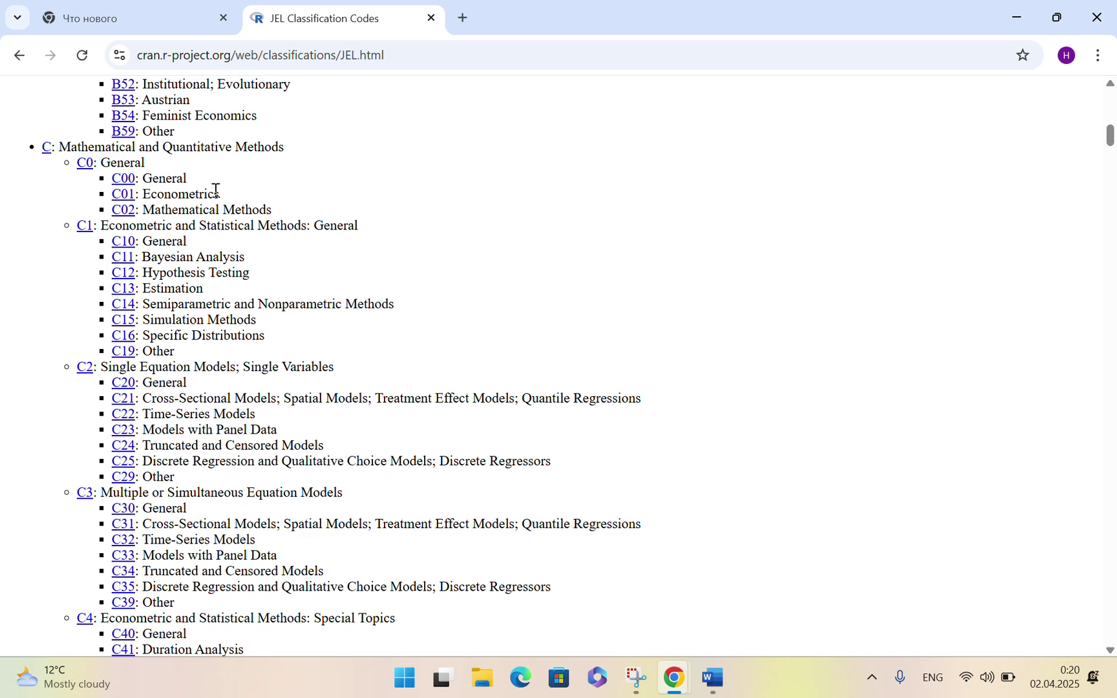
{"action": "scroll", "coordinate": [215, 190], "scroll_direction": "down", "scroll_amount": 4}
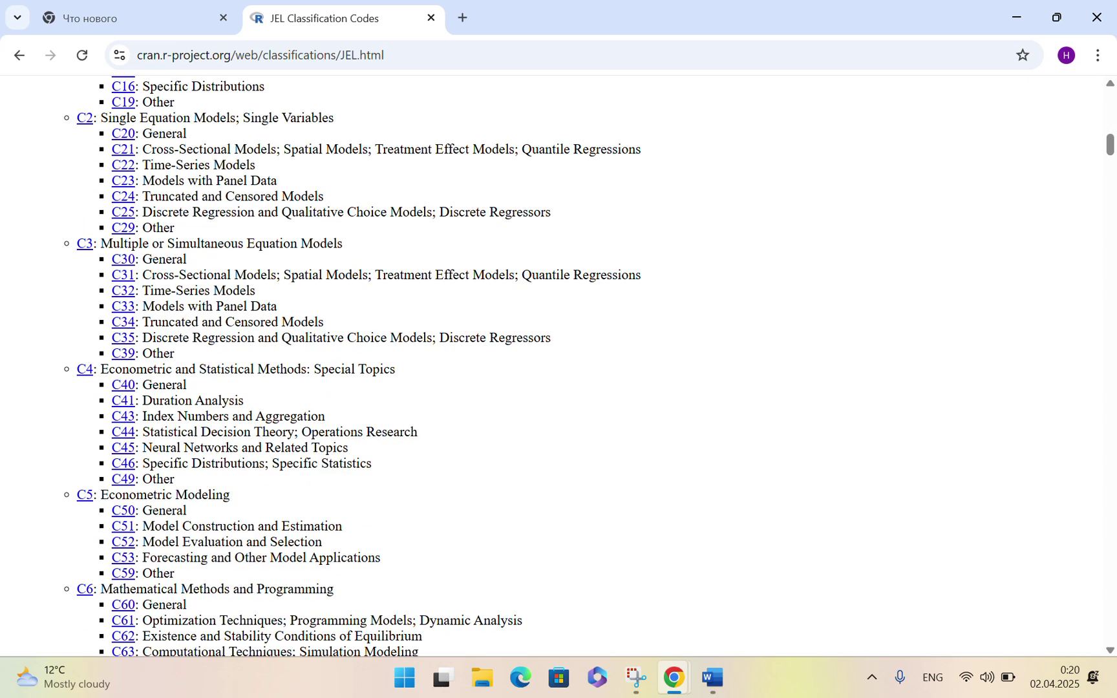
{"action": "key", "text": "super+shift+s"}
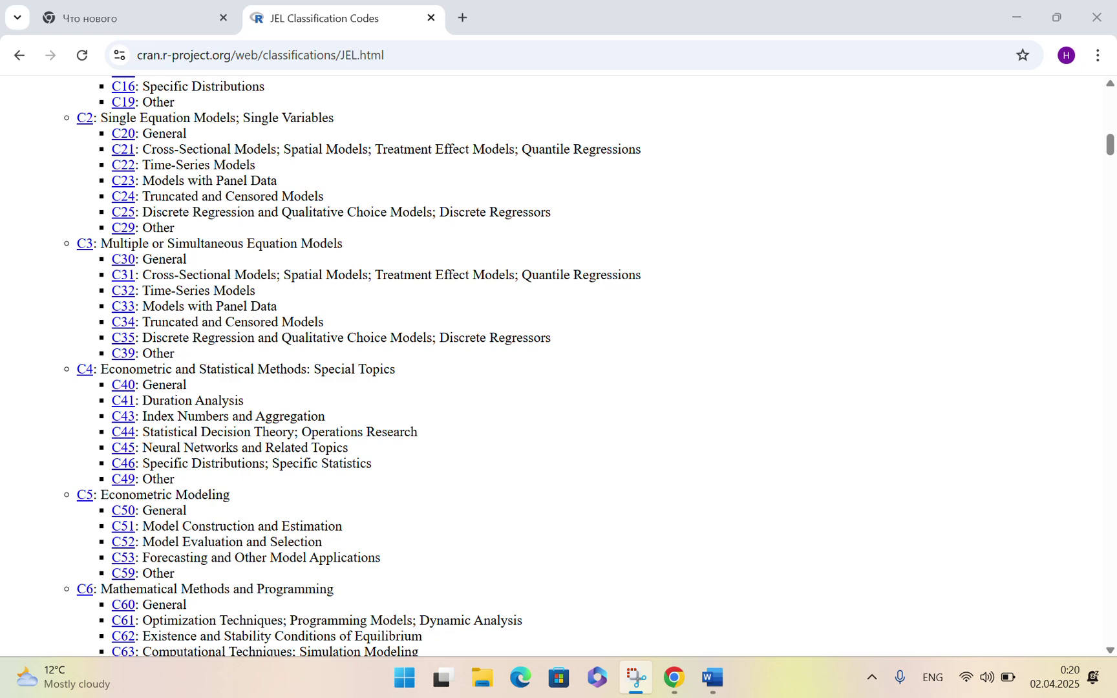
{"action": "key", "text": "Escape"}
{"action": "scroll", "coordinate": [247, 366], "scroll_direction": "up", "scroll_amount": 4}
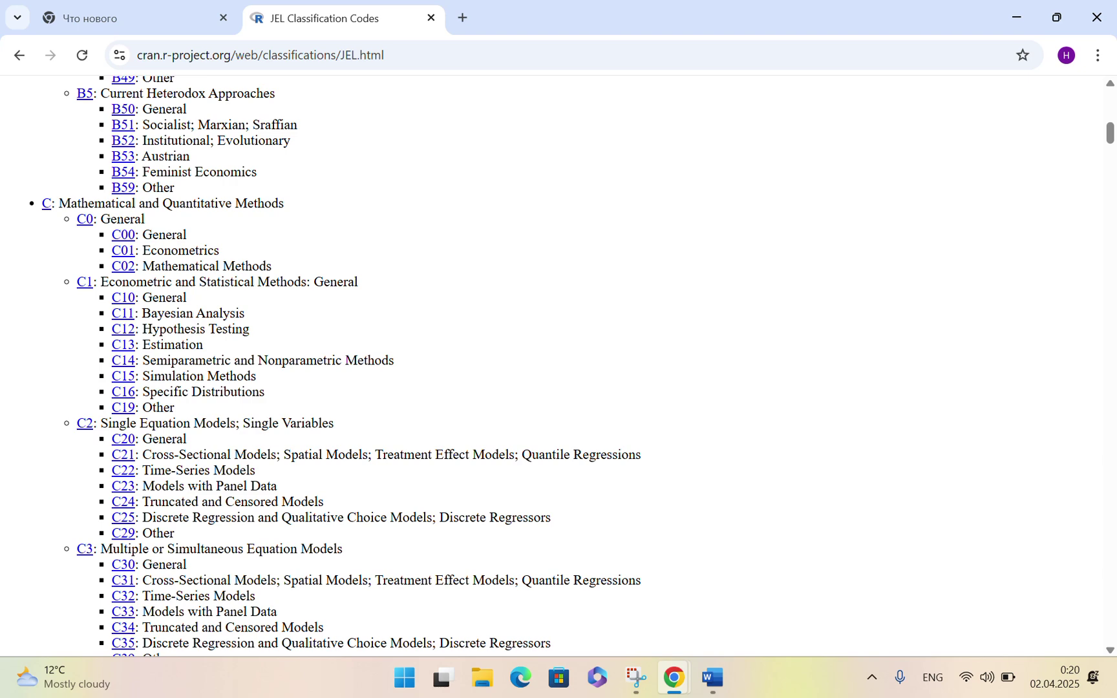
{"action": "scroll", "coordinate": [246, 366], "scroll_direction": "up", "scroll_amount": 1}
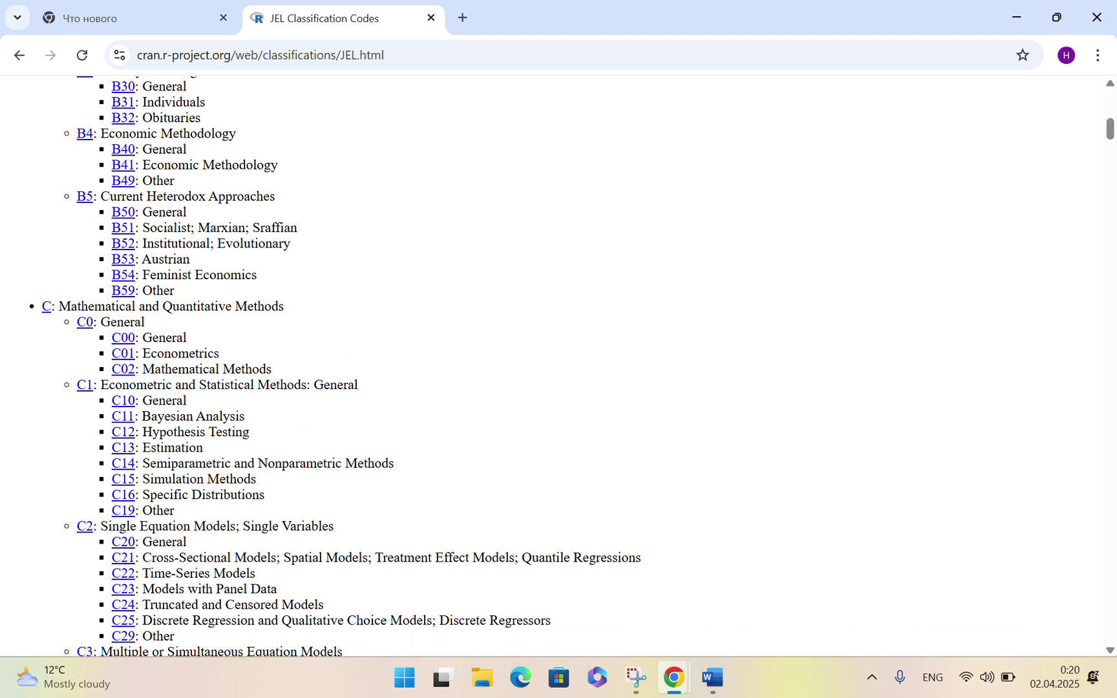
{"action": "scroll", "coordinate": [246, 366], "scroll_direction": "up", "scroll_amount": 3}
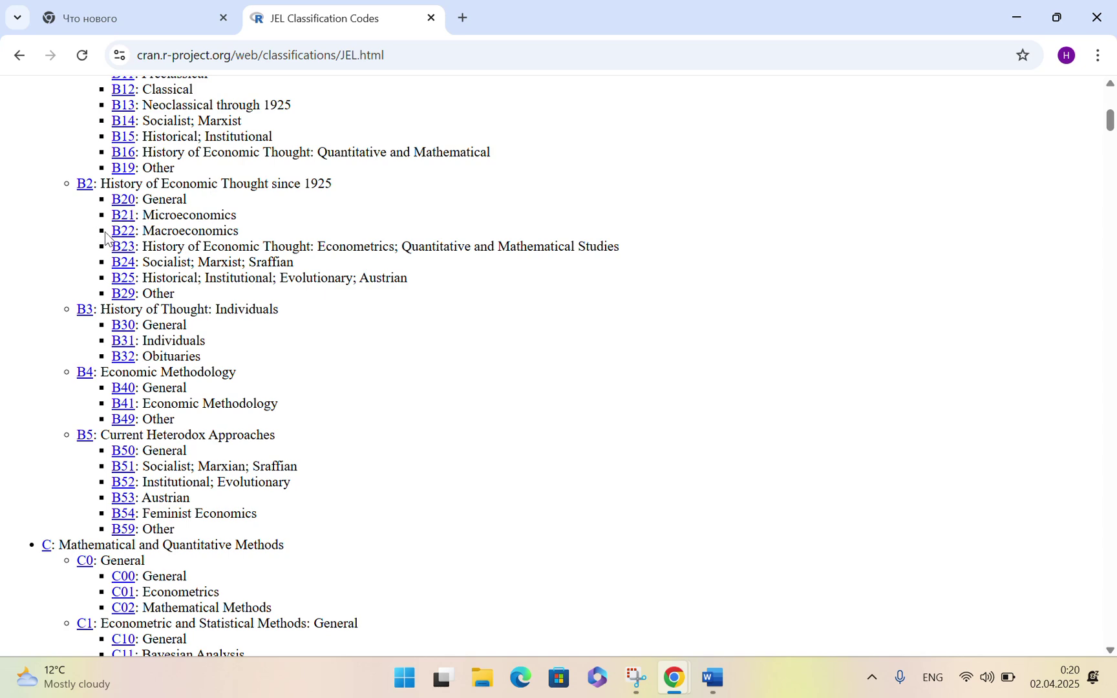
{"action": "scroll", "coordinate": [168, 301], "scroll_direction": "down", "scroll_amount": 3}
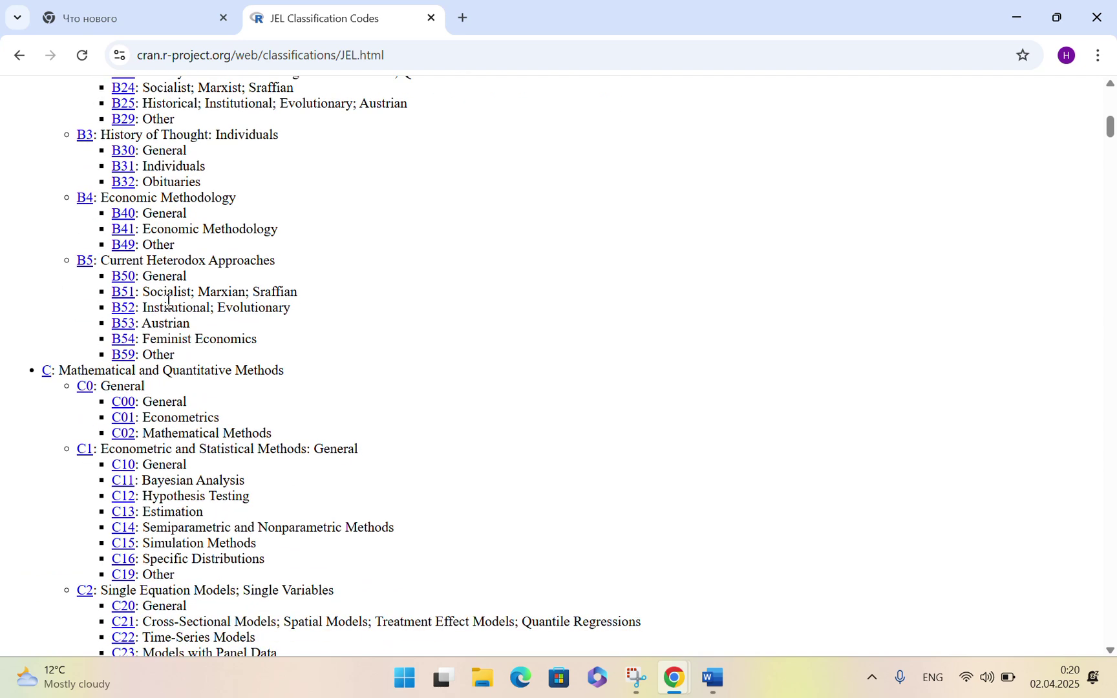
{"action": "scroll", "coordinate": [161, 318], "scroll_direction": "down", "scroll_amount": 2}
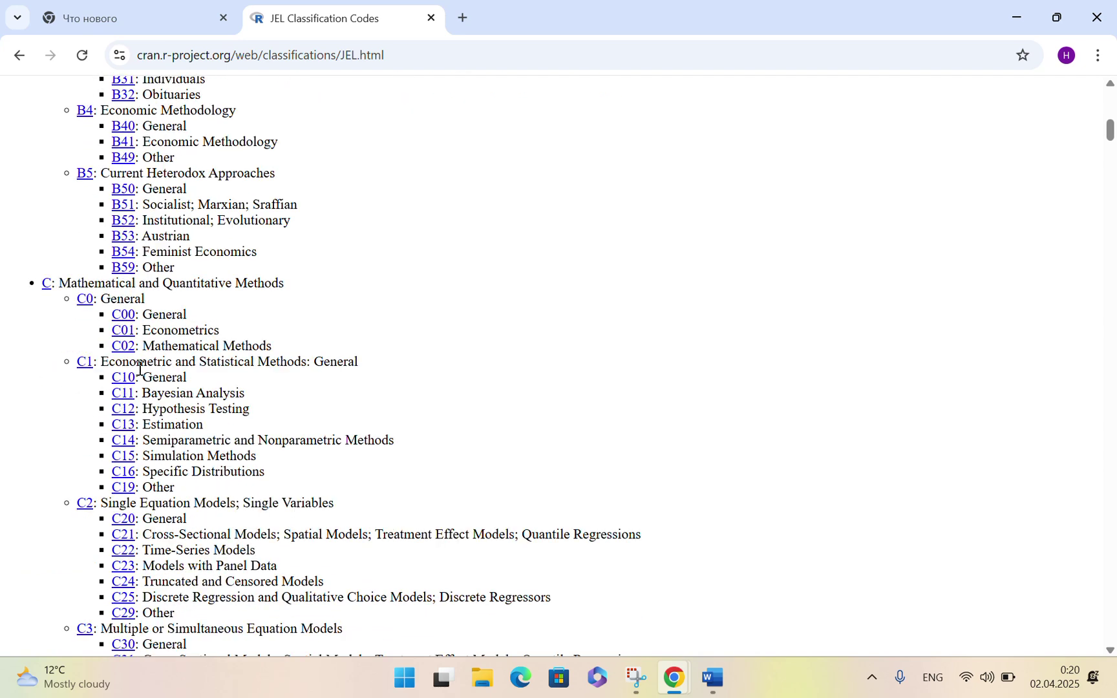
{"action": "scroll", "coordinate": [140, 368], "scroll_direction": "down", "scroll_amount": 2}
{"action": "scroll", "coordinate": [133, 420], "scroll_direction": "down", "scroll_amount": 3}
{"action": "scroll", "coordinate": [132, 423], "scroll_direction": "down", "scroll_amount": 3}
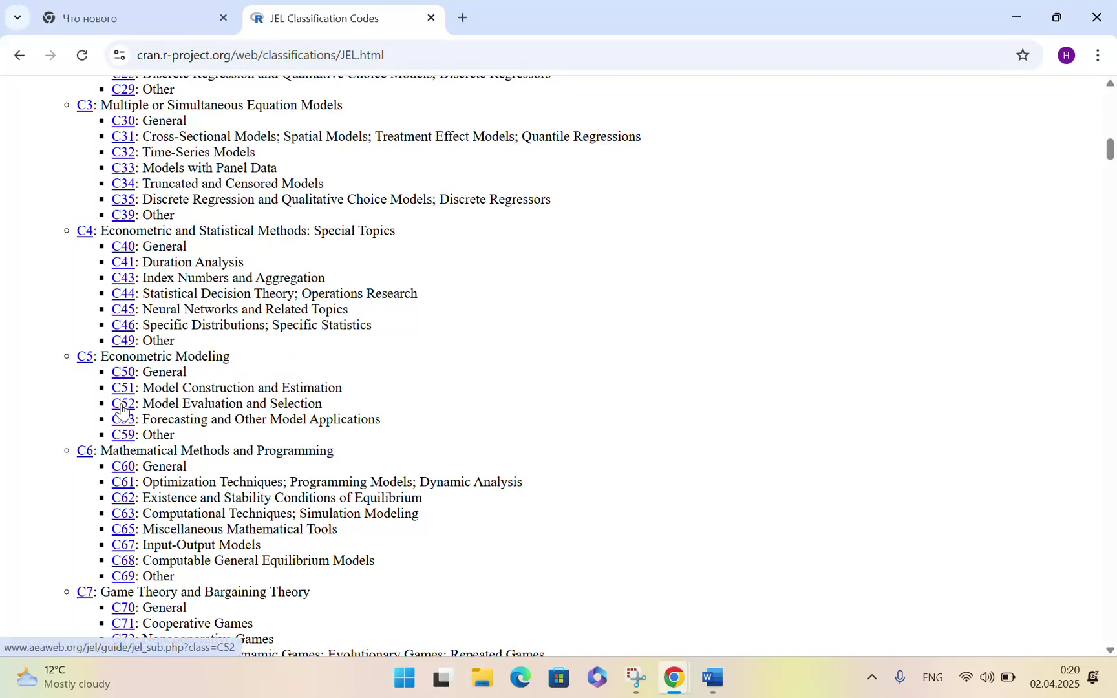
{"action": "scroll", "coordinate": [128, 369], "scroll_direction": "up", "scroll_amount": 4}
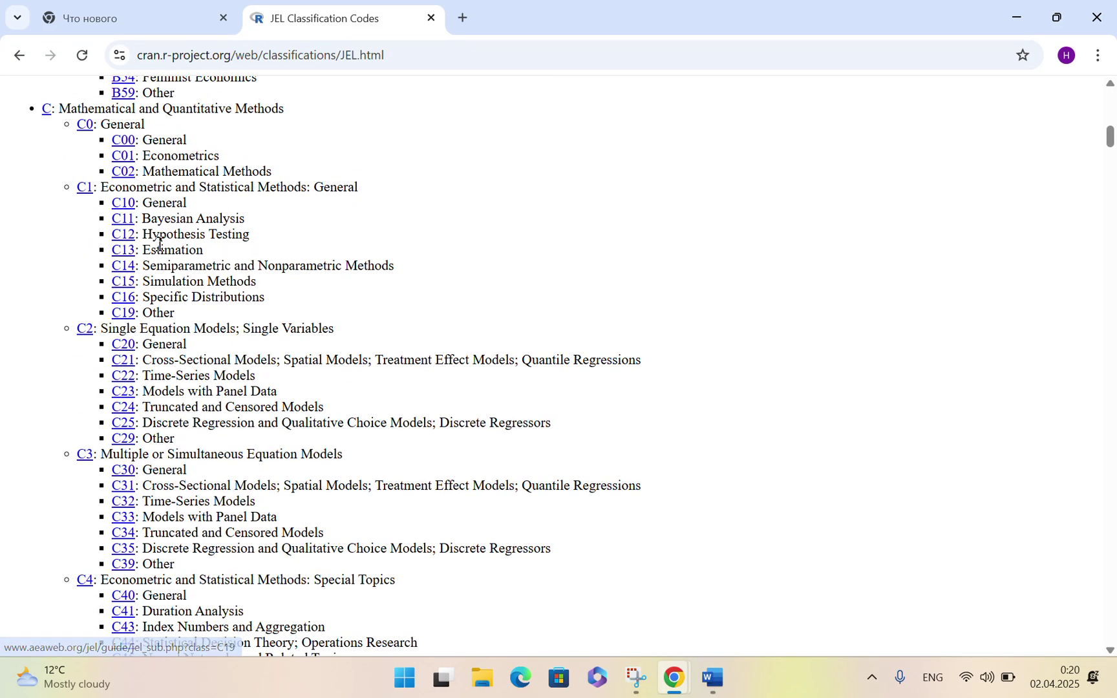
Copy the "C01: Econometrics" entry from the JEL list and paste it at the end of the Word document's JEL classification codes line
{"action": "scroll", "coordinate": [159, 244], "scroll_direction": "up", "scroll_amount": 1}
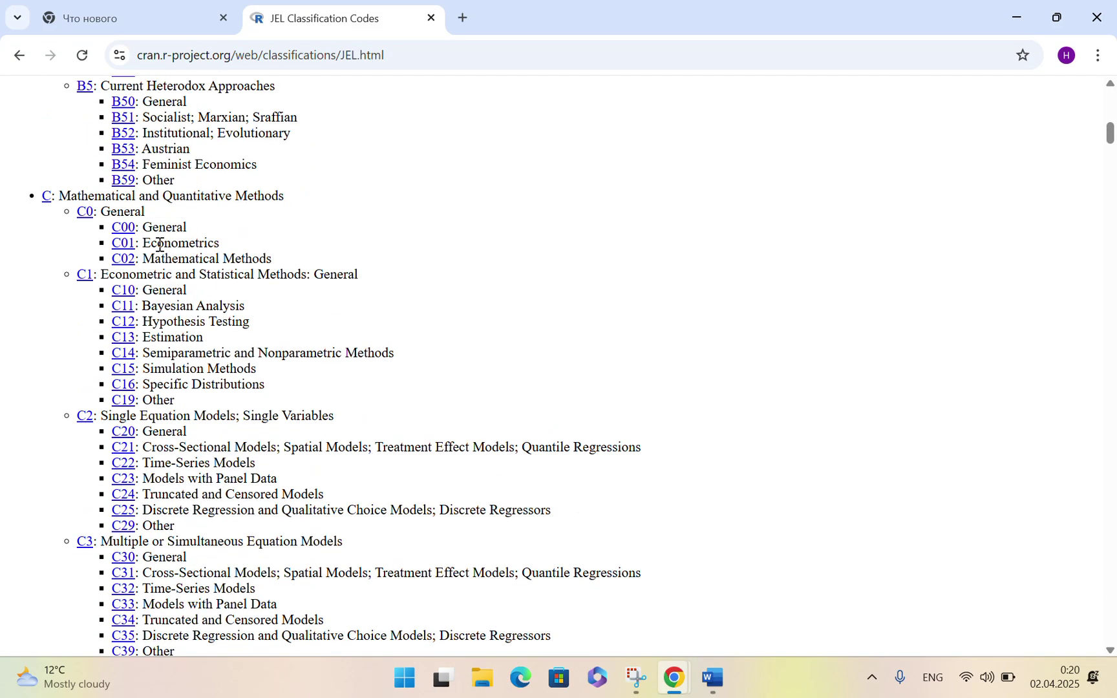
{"action": "triple_click", "coordinate": [114, 234]}
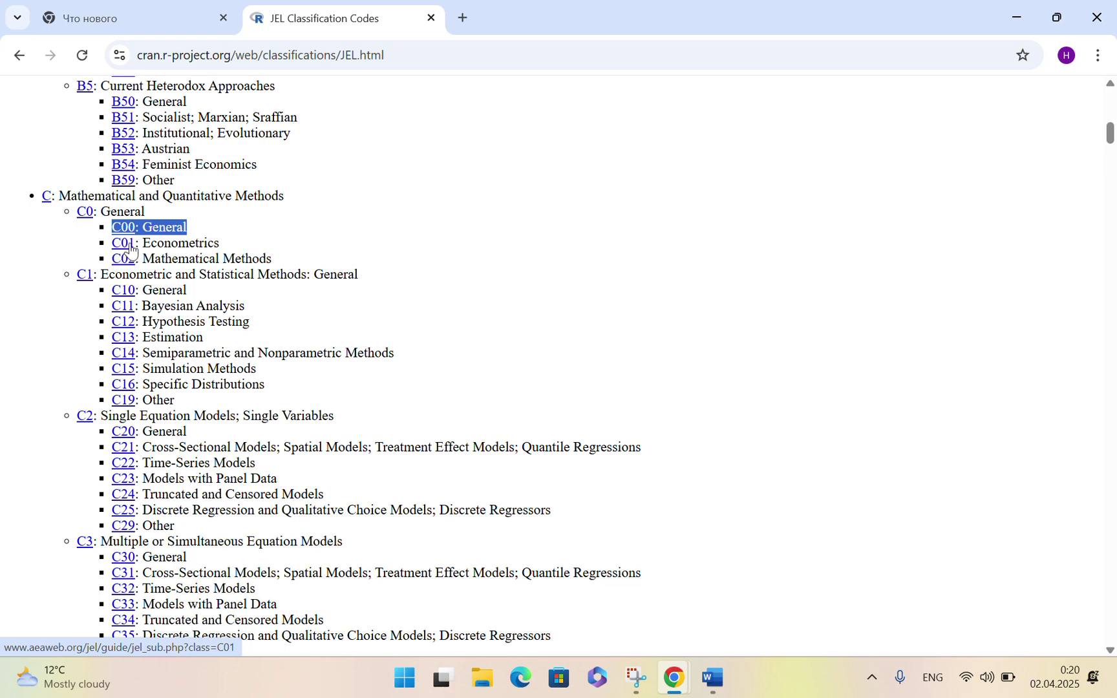
{"action": "left_click", "coordinate": [240, 224]}
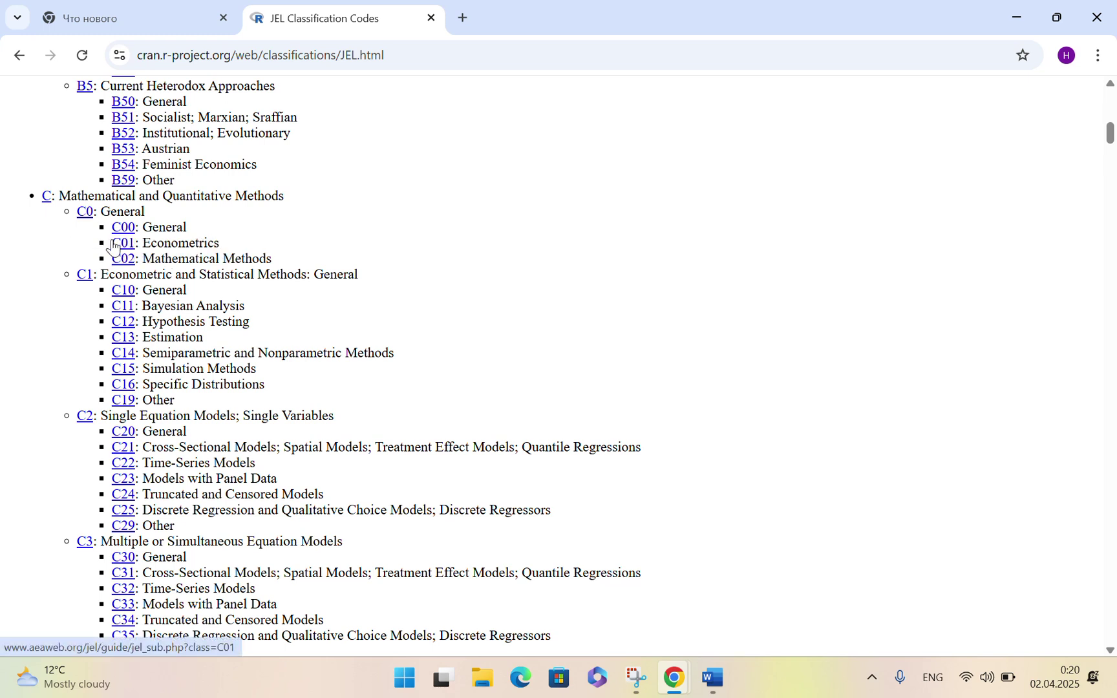
{"action": "left_click_drag", "start_coordinate": [221, 243], "coordinate": [108, 245]}
{"action": "key", "text": "ctrl+c"}
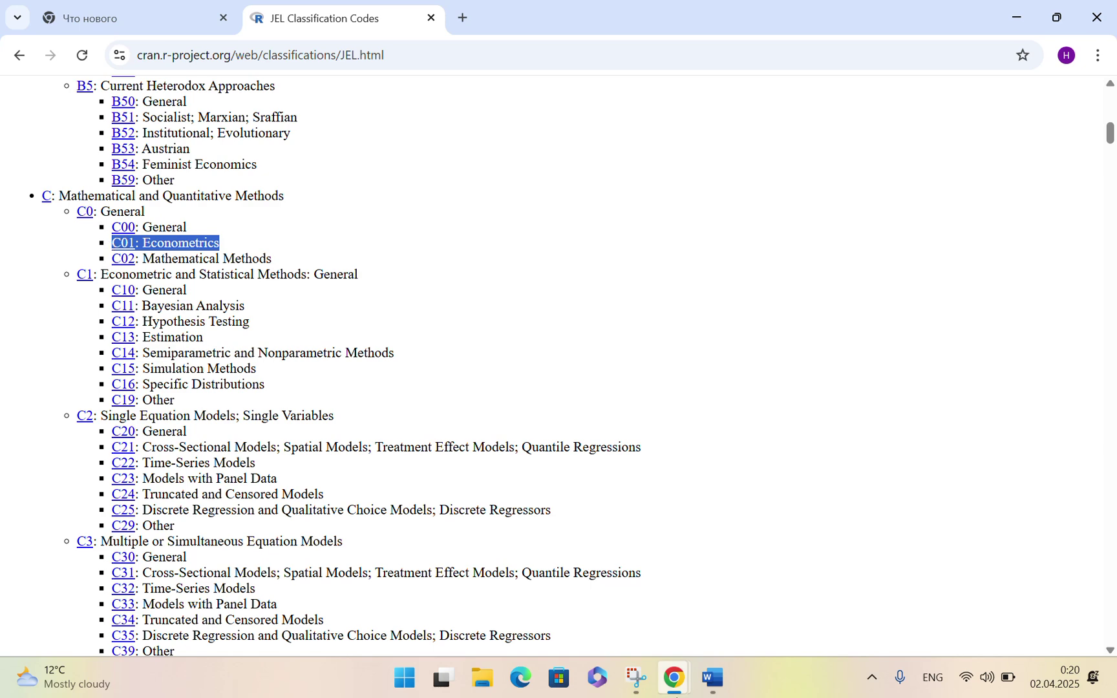
{"action": "left_click", "coordinate": [712, 676]}
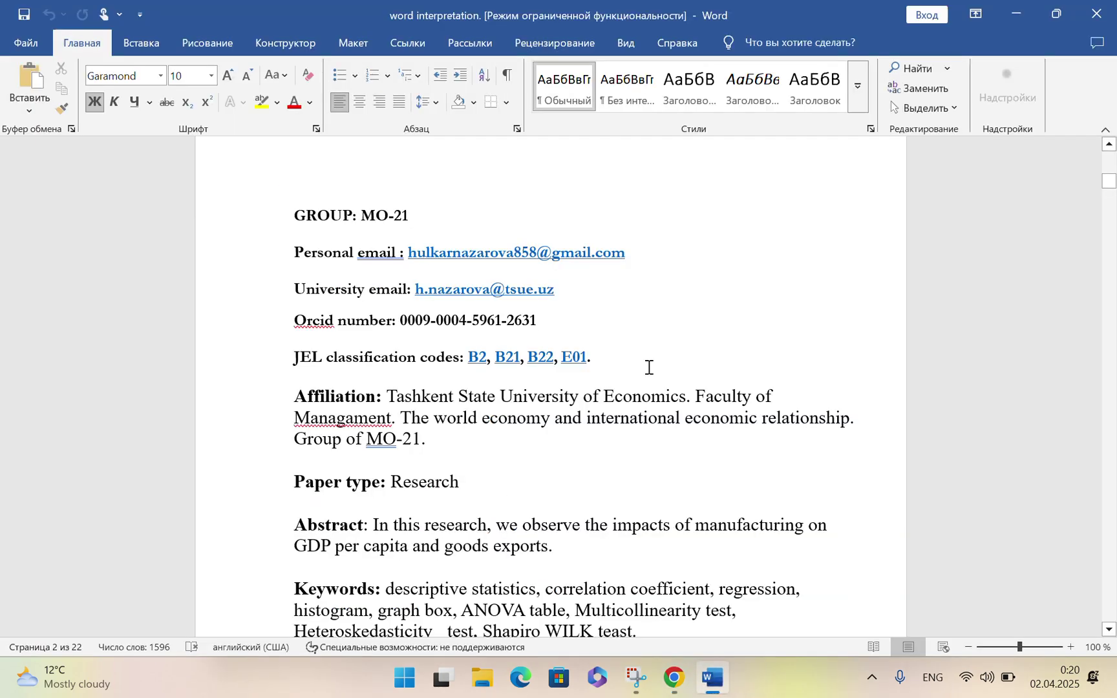
{"action": "left_click", "coordinate": [595, 359]}
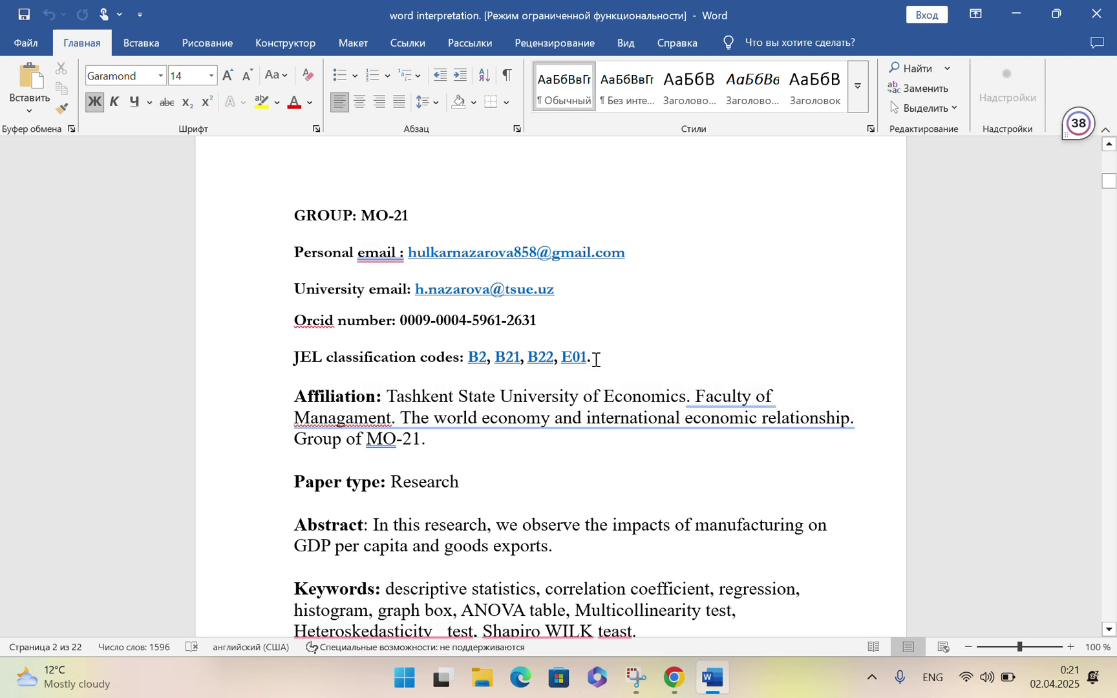
{"action": "key", "text": "ctrl+v"}
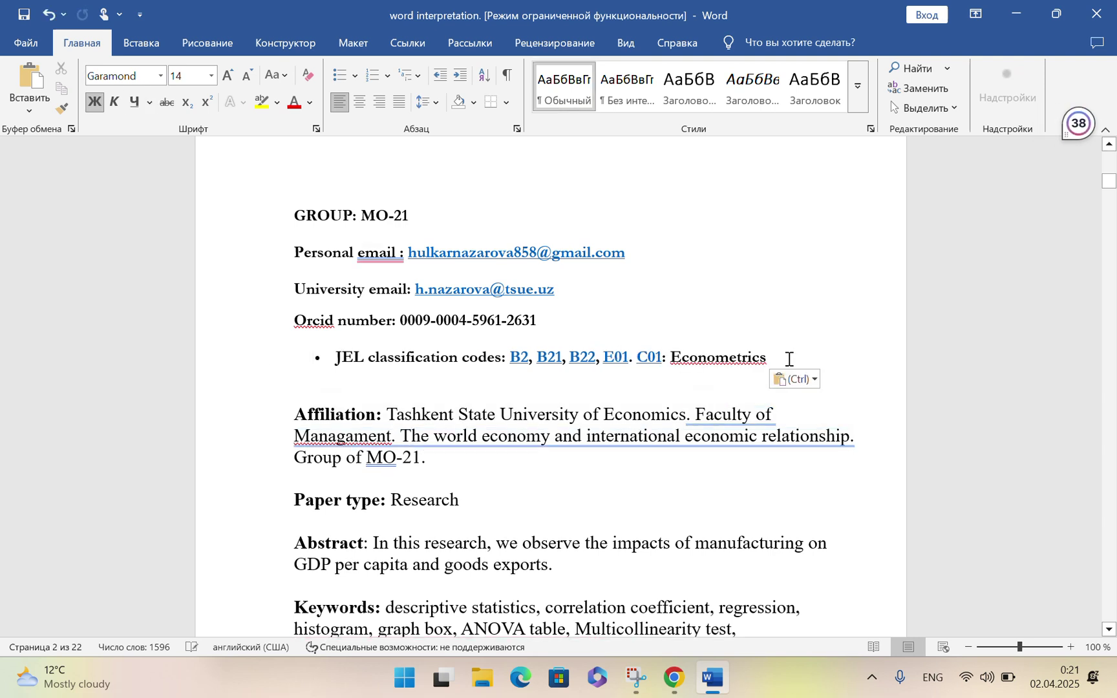
Trim the pasted JEL entry to "C01." and remove the bullet formatting from the JEL classification codes line
{"action": "key", "text": "BackSpace"}
{"action": "key", "text": "BackSpace"}
{"action": "key", "text": "BackSpace"}
{"action": "key", "text": "BackSpace"}
{"action": "key", "text": "ctrl+z"}
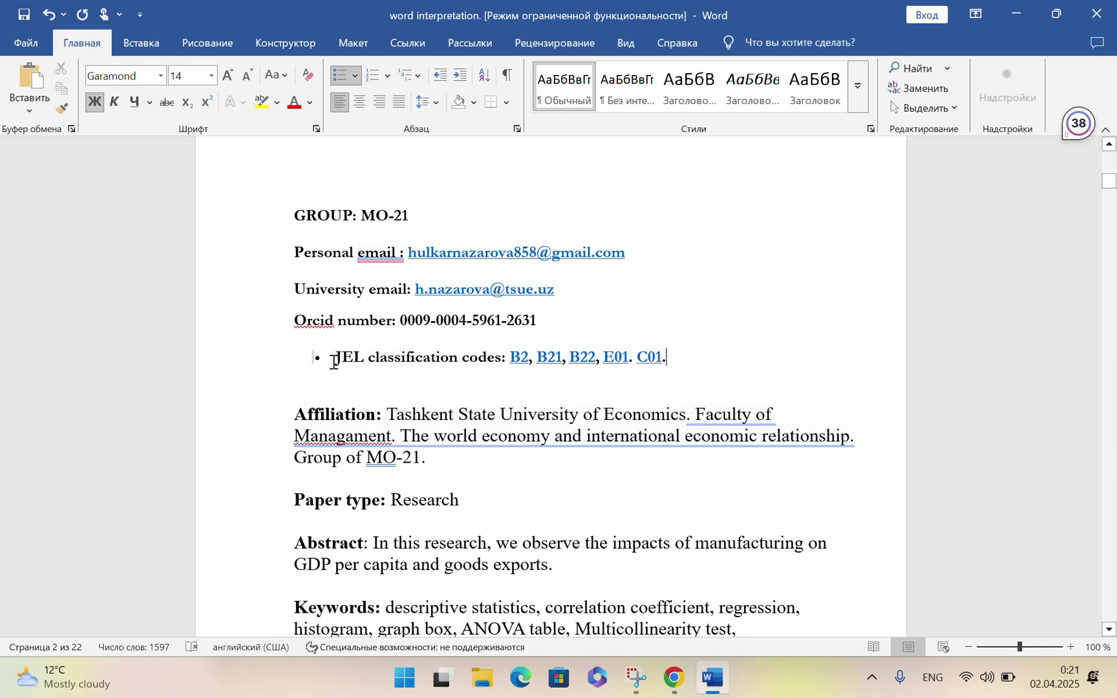
{"action": "key", "text": "BackSpace"}
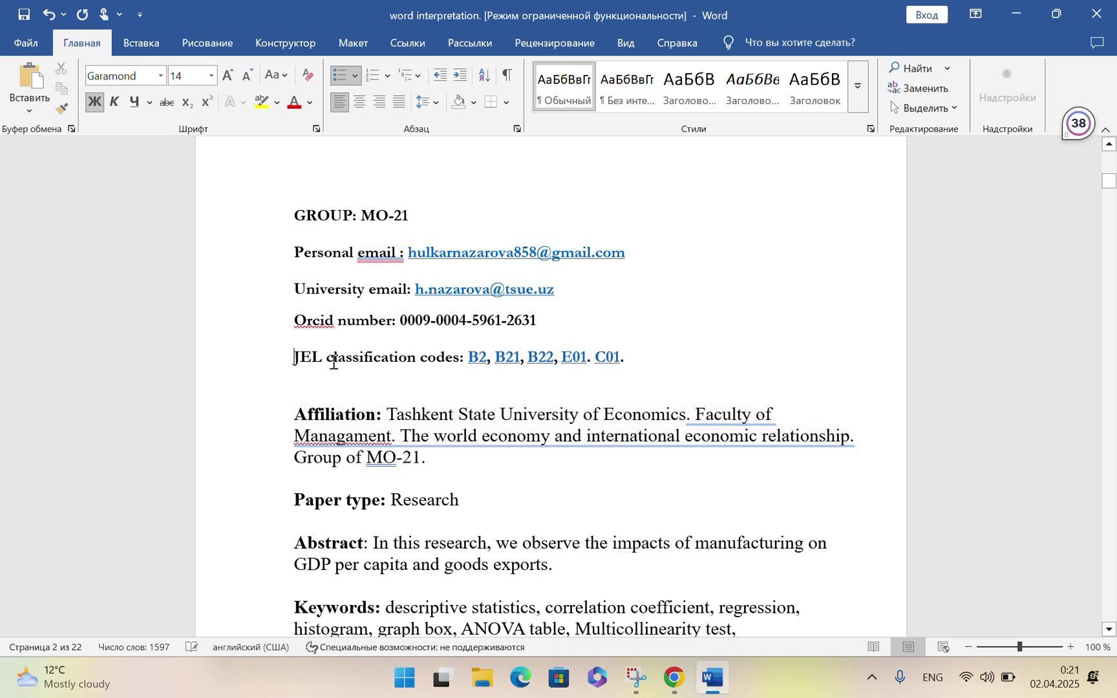
Look through the paper from the affiliation, abstract and keywords past the introduction to the ProQuest dissertations in the Literature Review
{"action": "scroll", "coordinate": [348, 355], "scroll_direction": "down", "scroll_amount": 3}
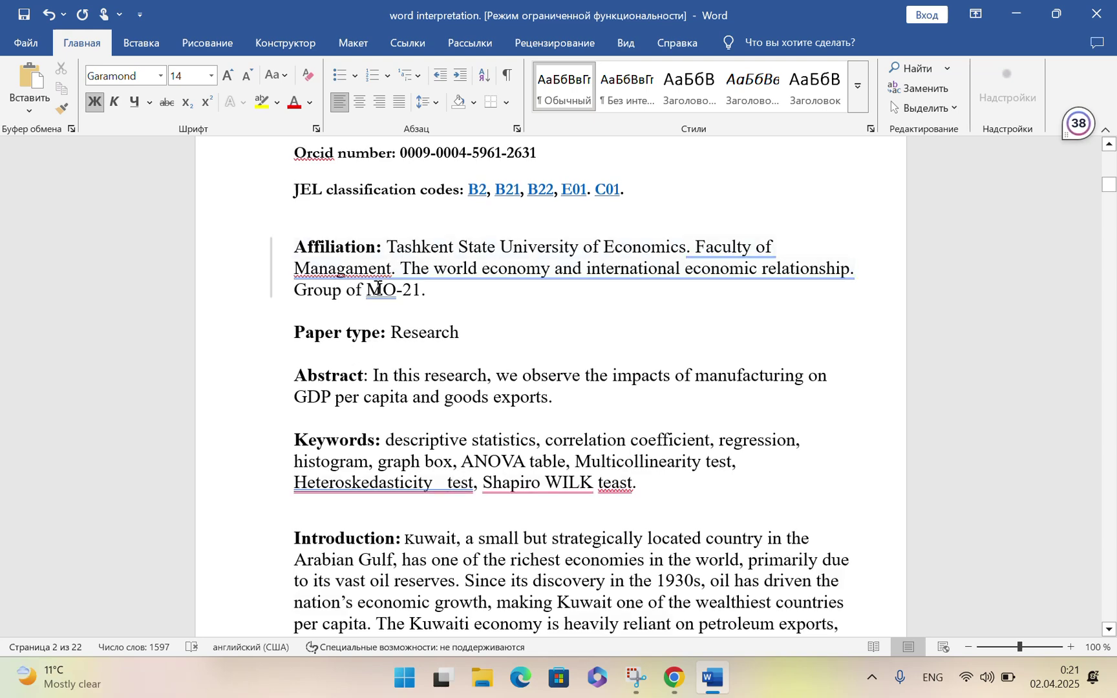
{"action": "scroll", "coordinate": [342, 337], "scroll_direction": "down", "scroll_amount": 3}
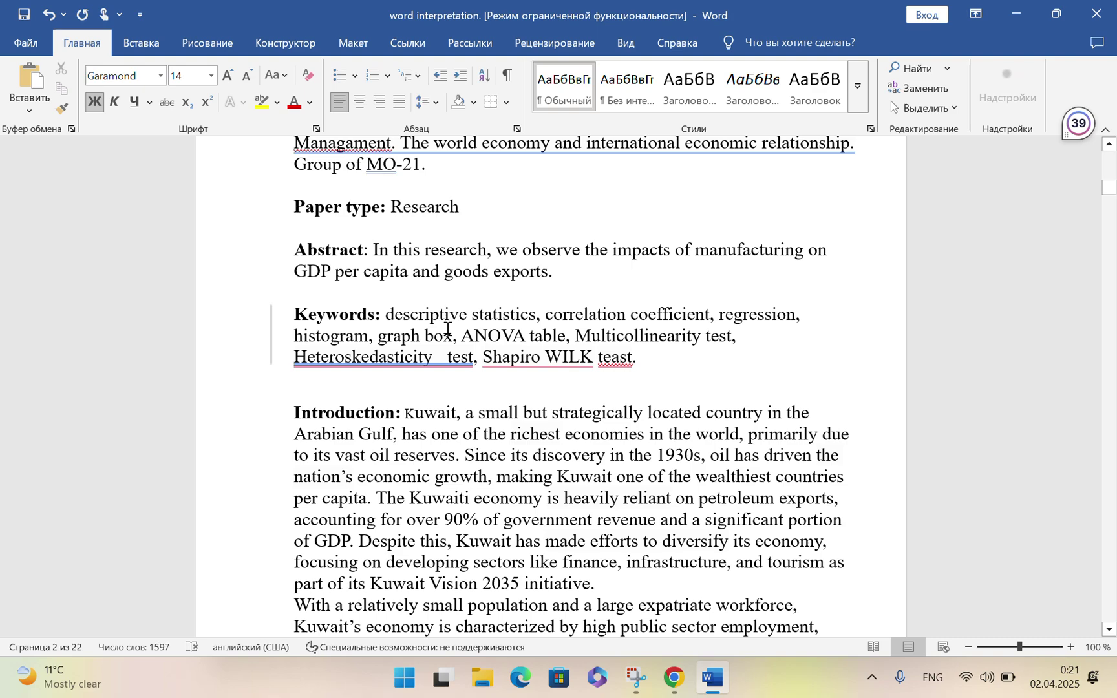
{"action": "scroll", "coordinate": [446, 330], "scroll_direction": "down", "scroll_amount": 2}
{"action": "scroll", "coordinate": [446, 337], "scroll_direction": "down", "scroll_amount": 3}
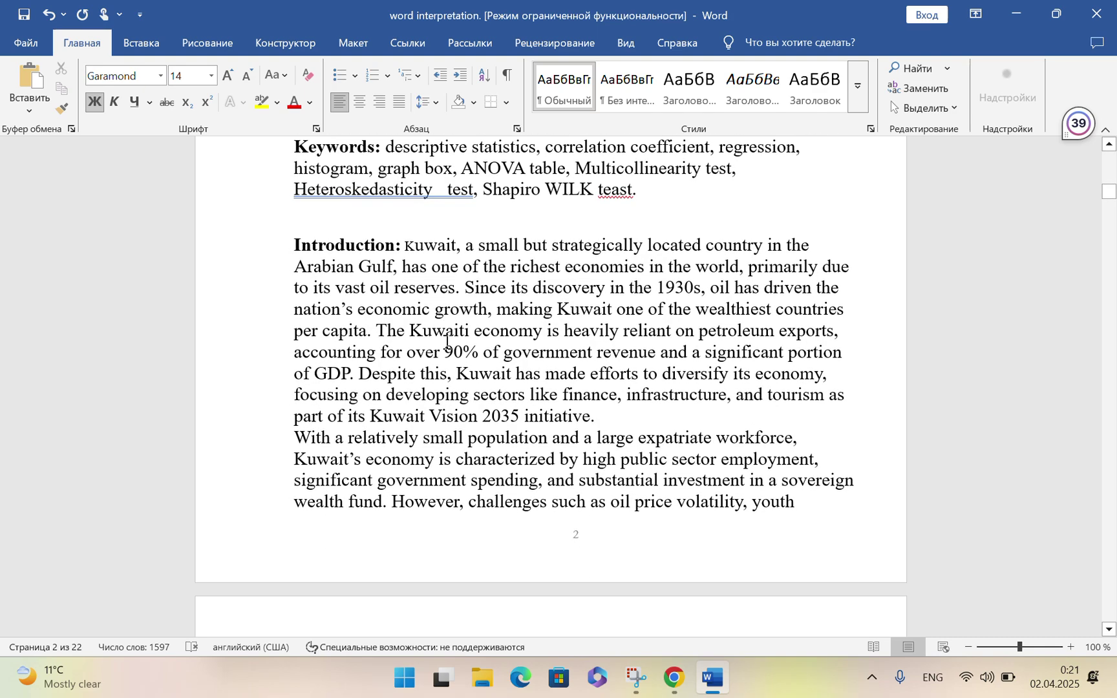
{"action": "scroll", "coordinate": [447, 342], "scroll_direction": "down", "scroll_amount": 10}
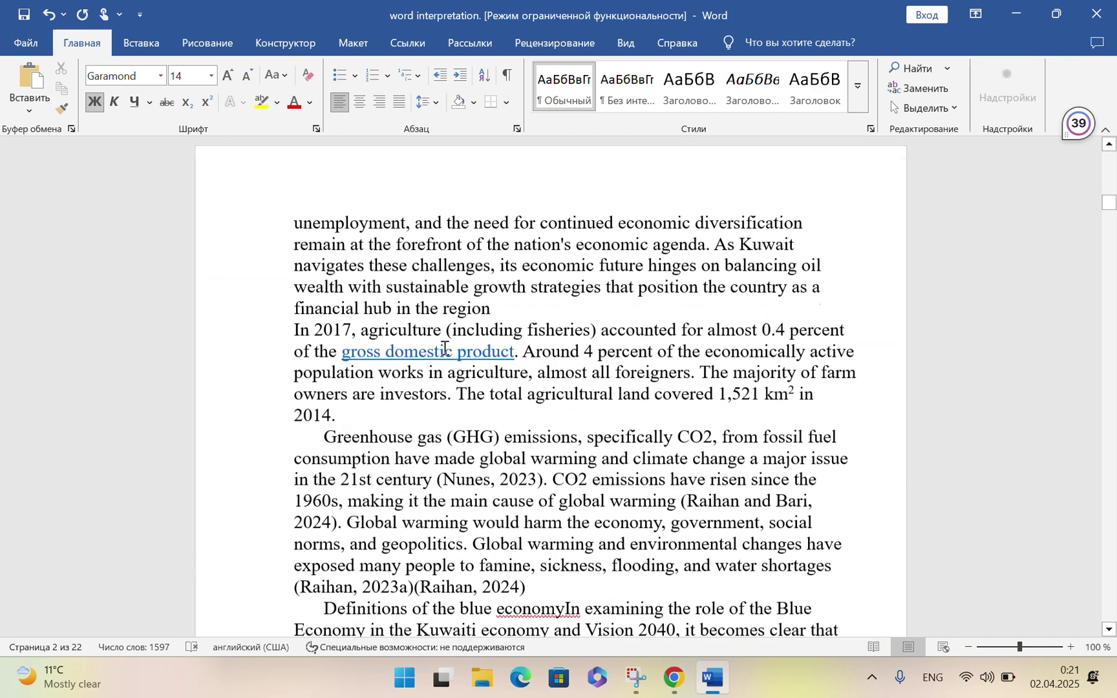
{"action": "scroll", "coordinate": [444, 348], "scroll_direction": "down", "scroll_amount": 8}
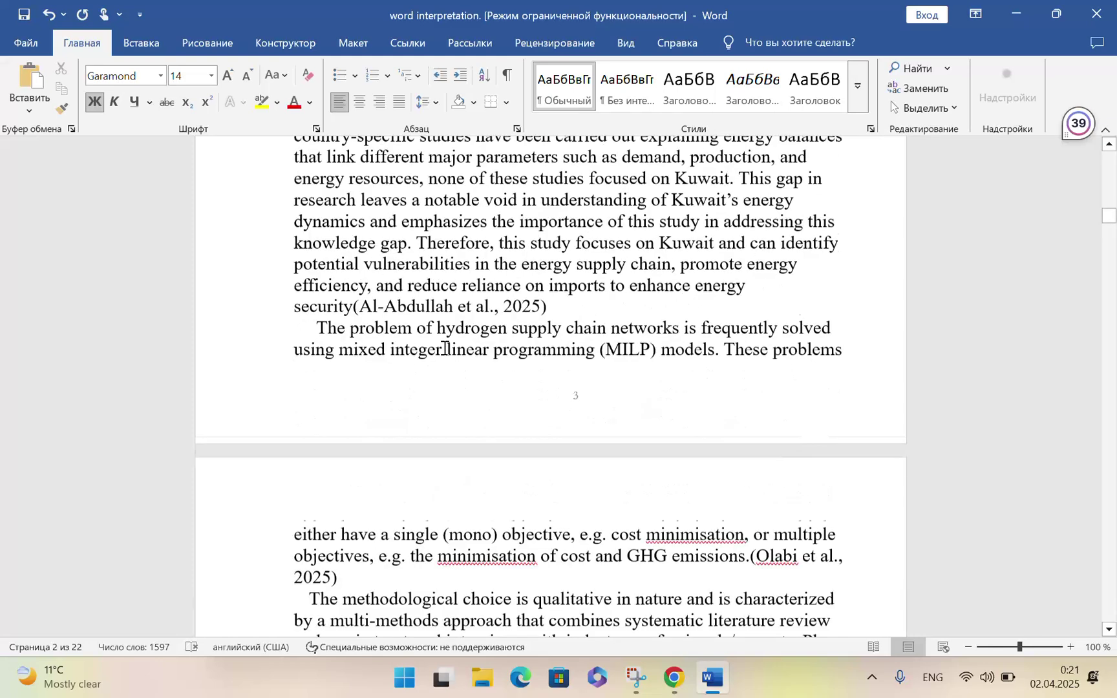
{"action": "scroll", "coordinate": [444, 348], "scroll_direction": "down", "scroll_amount": 6}
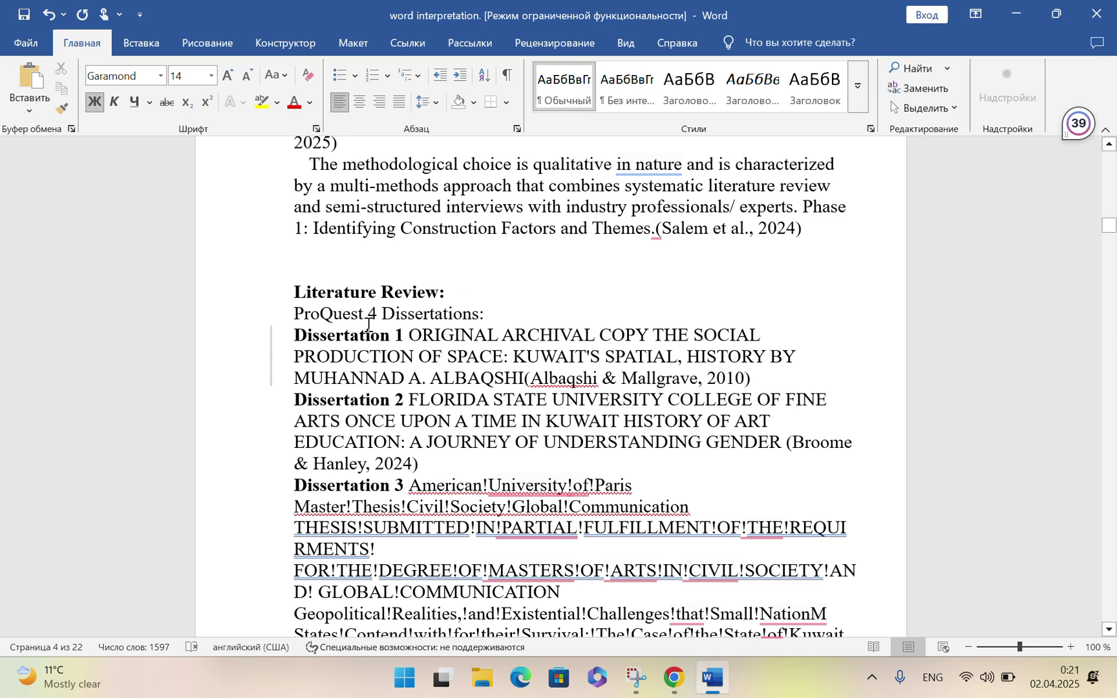
In Chrome, close the JEL Classification Codes page, search Google for "proquest" in a new tab and open the ProQuest website
{"action": "mouse_move", "coordinate": [667, 678]}
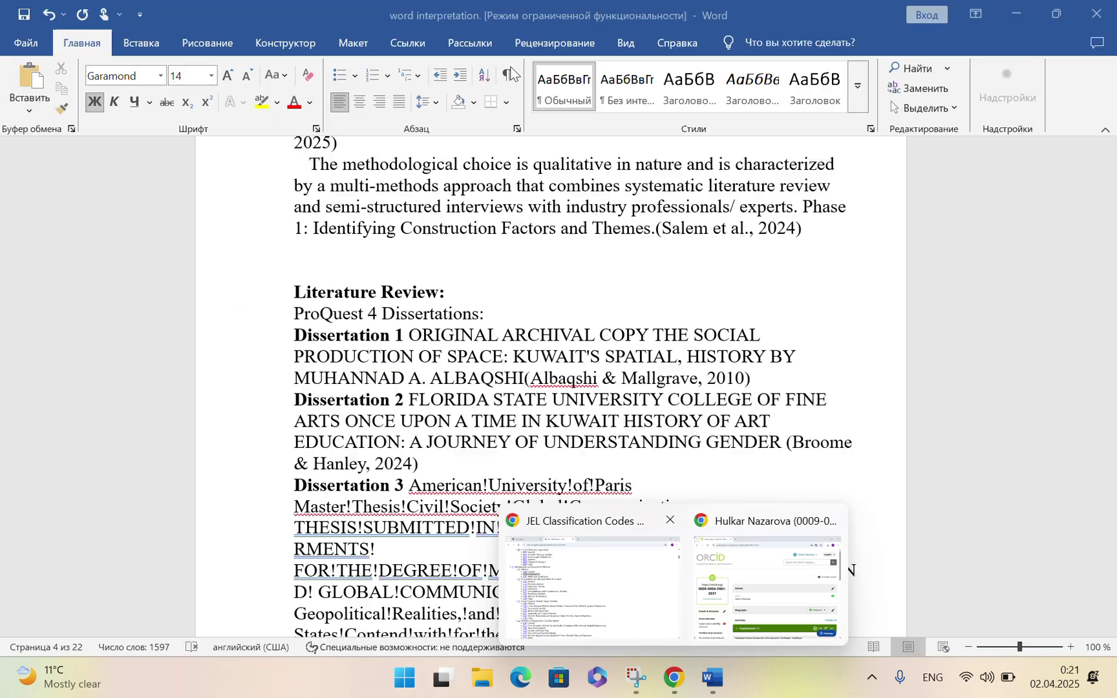
{"action": "left_click", "coordinate": [551, 621]}
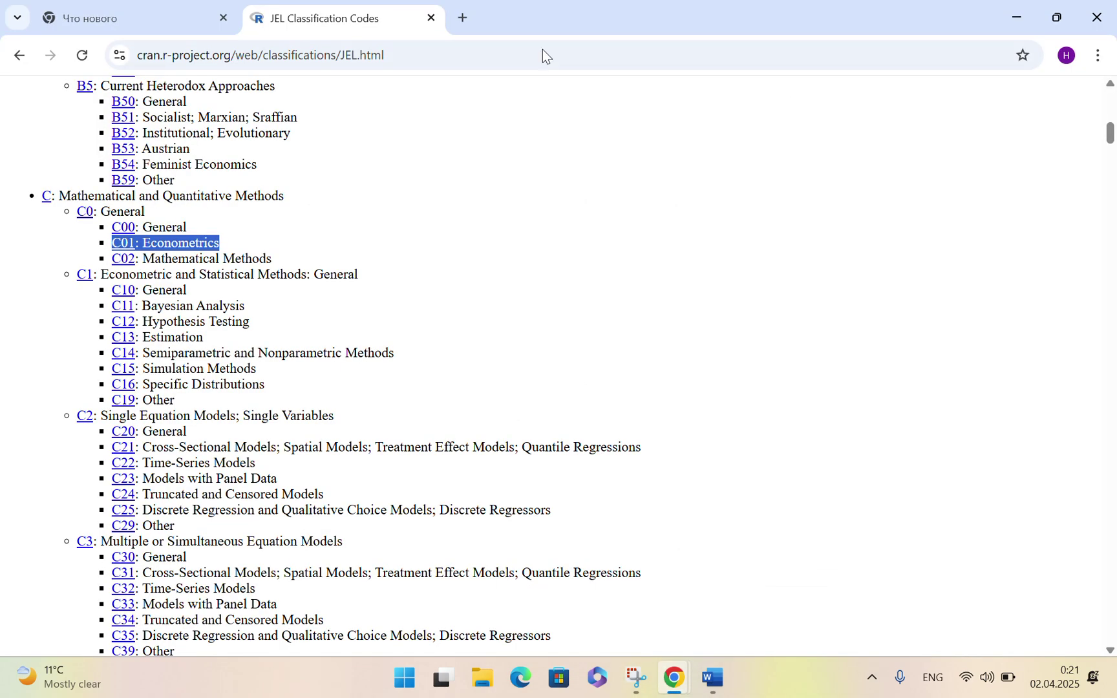
{"action": "left_click", "coordinate": [429, 19]}
{"action": "left_click", "coordinate": [257, 17]}
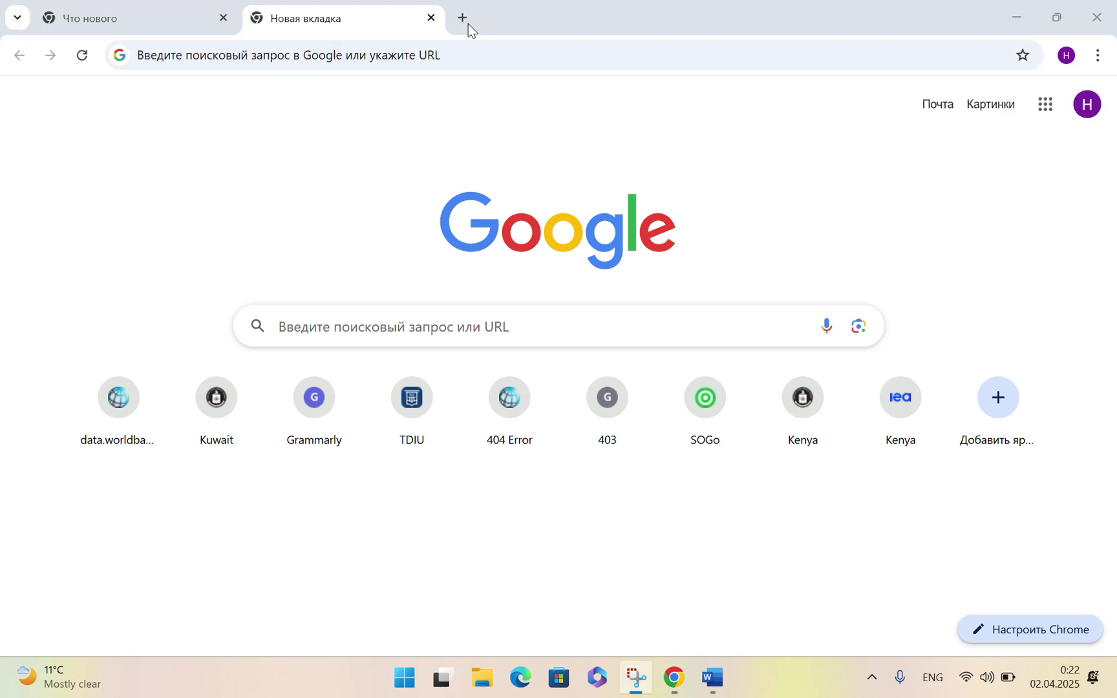
{"action": "left_click", "coordinate": [342, 325]}
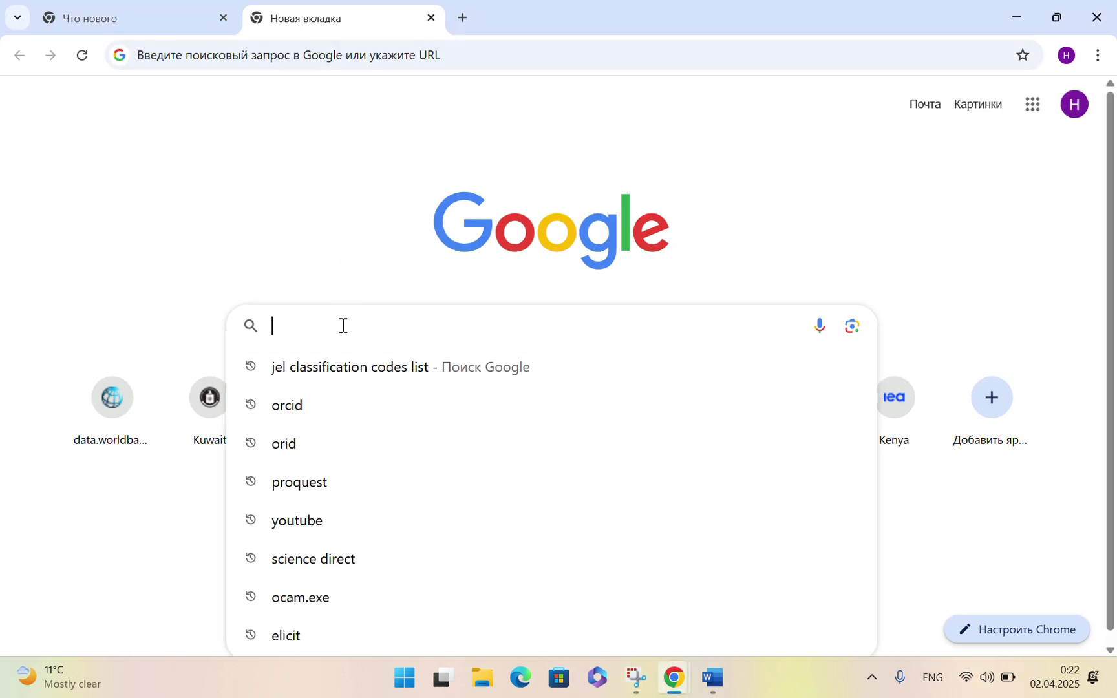
{"action": "left_click", "coordinate": [269, 488]}
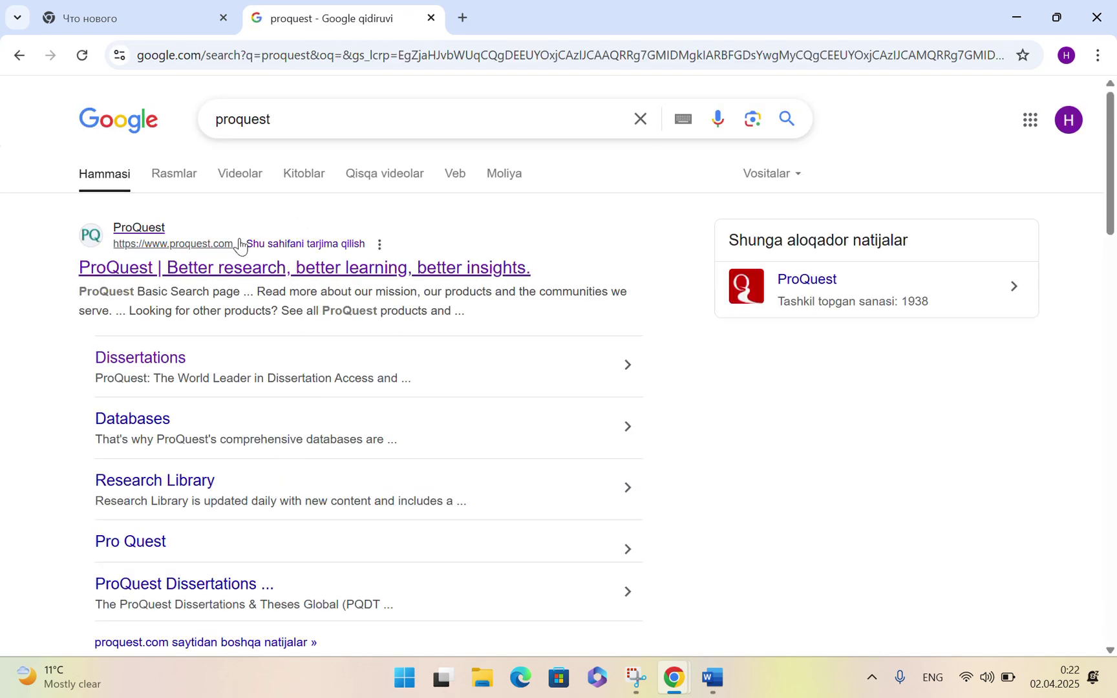
{"action": "left_click", "coordinate": [216, 271]}
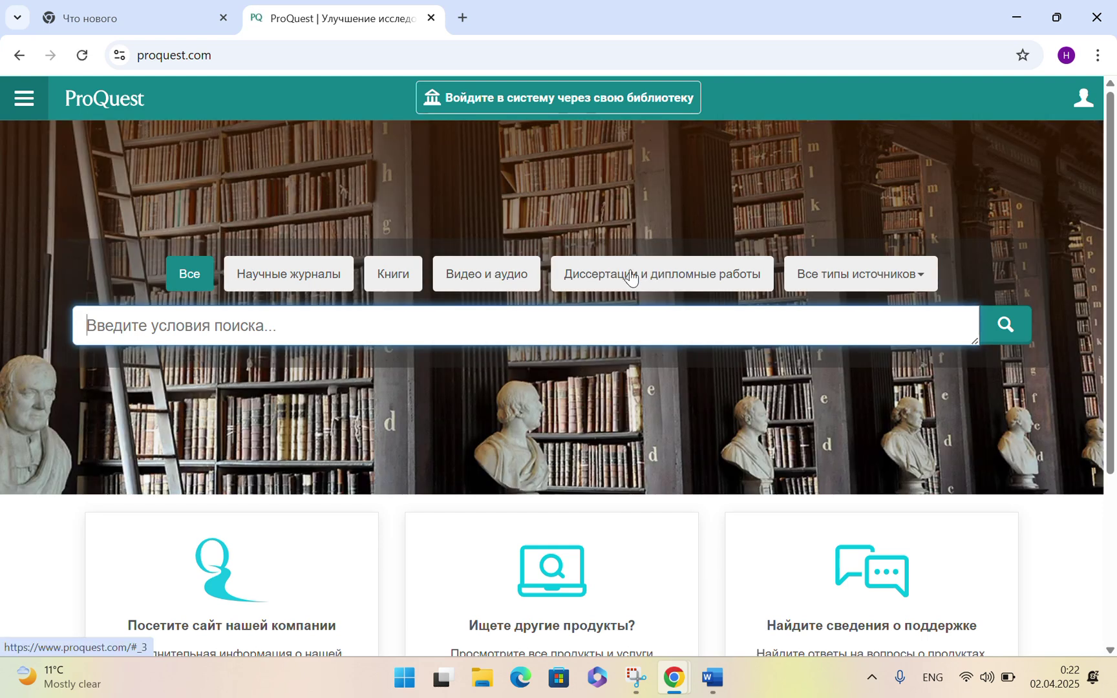
Limit the ProQuest search to dissertations and theses, and search for "the economy of Kuwait"
{"action": "left_click", "coordinate": [631, 276]}
{"action": "left_click", "coordinate": [163, 323]}
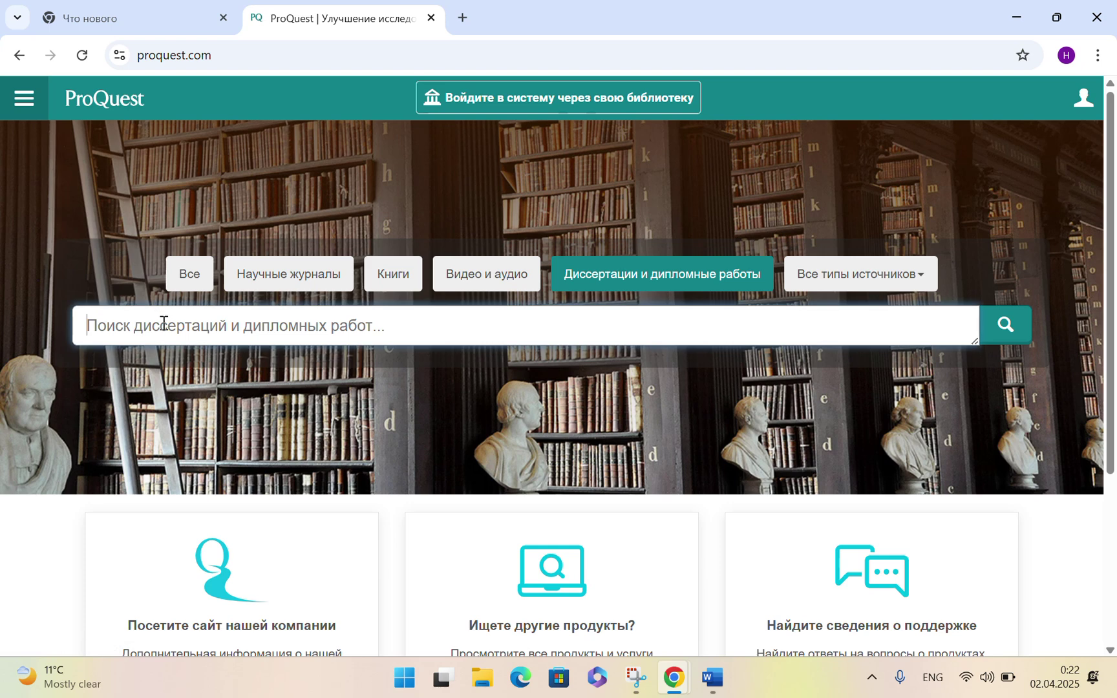
{"action": "type", "text": "t"}
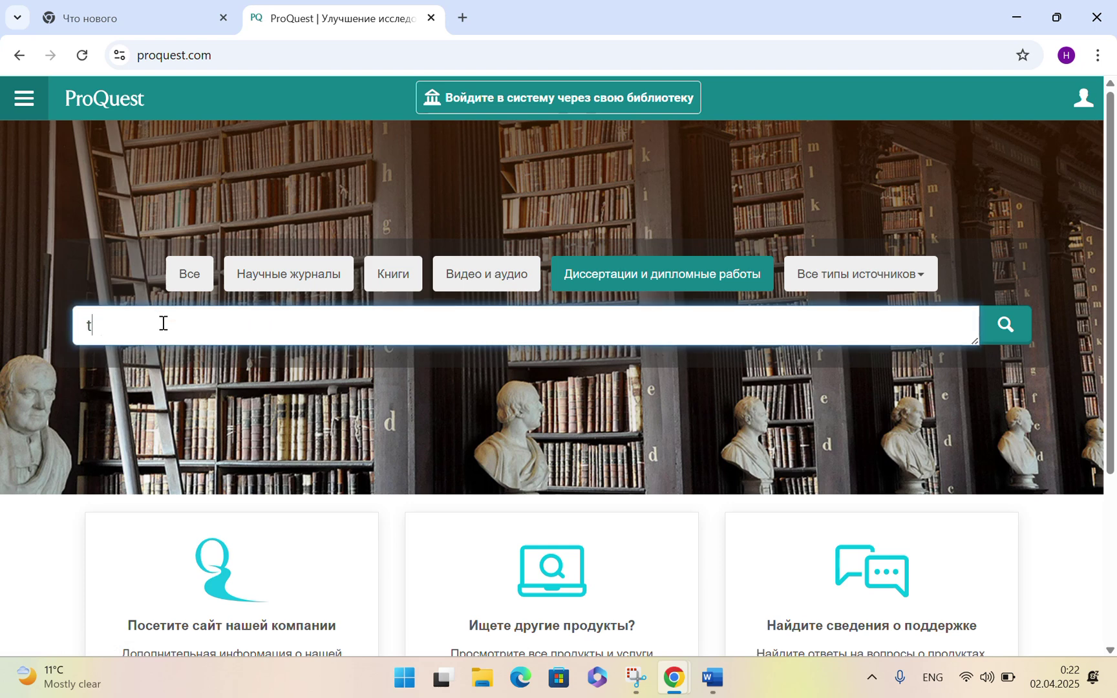
{"action": "type", "text": "he economy"}
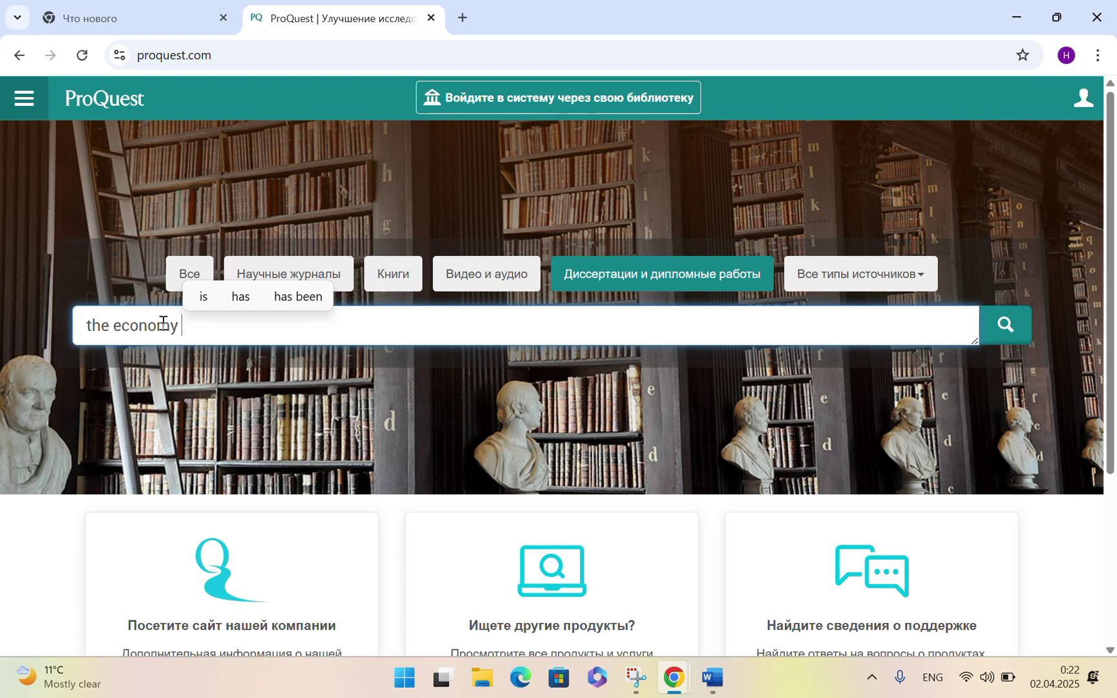
{"action": "type", "text": " of "}
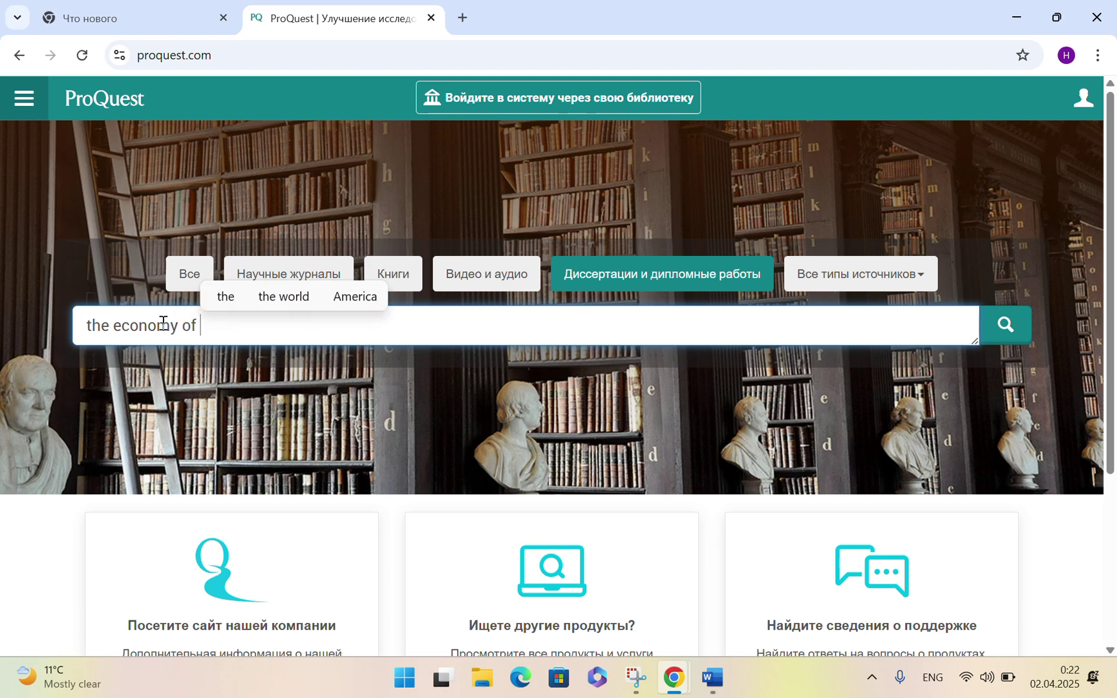
{"action": "type", "text": "t"}
{"action": "key", "text": "BackSpace"}
{"action": "type", "text": "Kuw"}
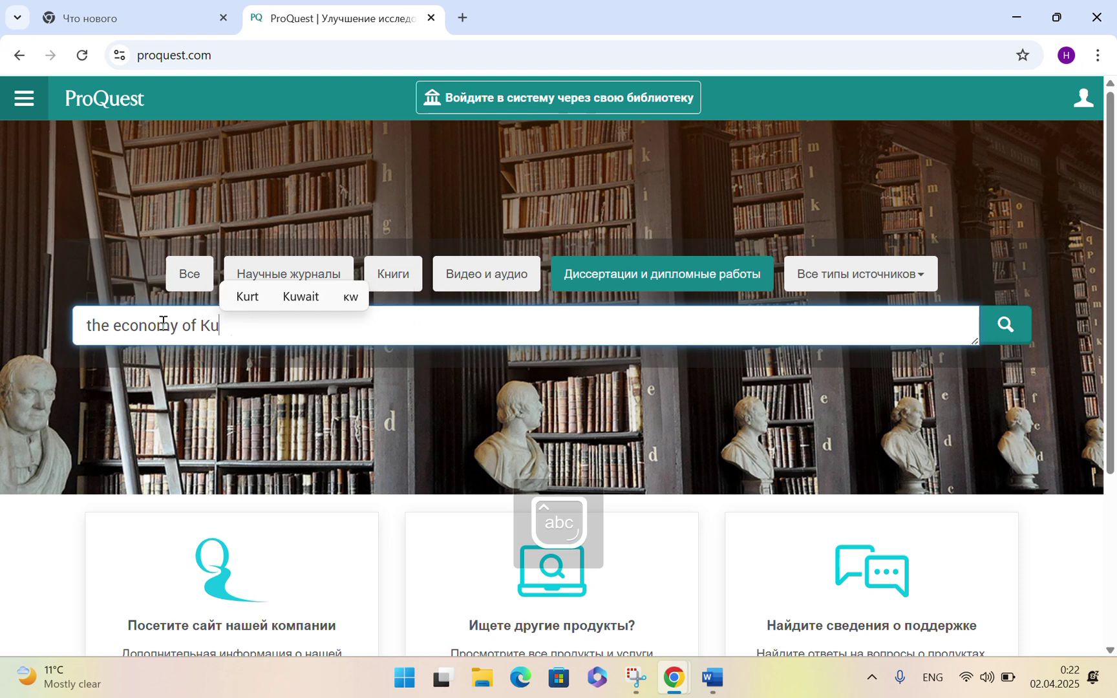
{"action": "type", "text": "ait"}
{"action": "key", "text": "Return"}
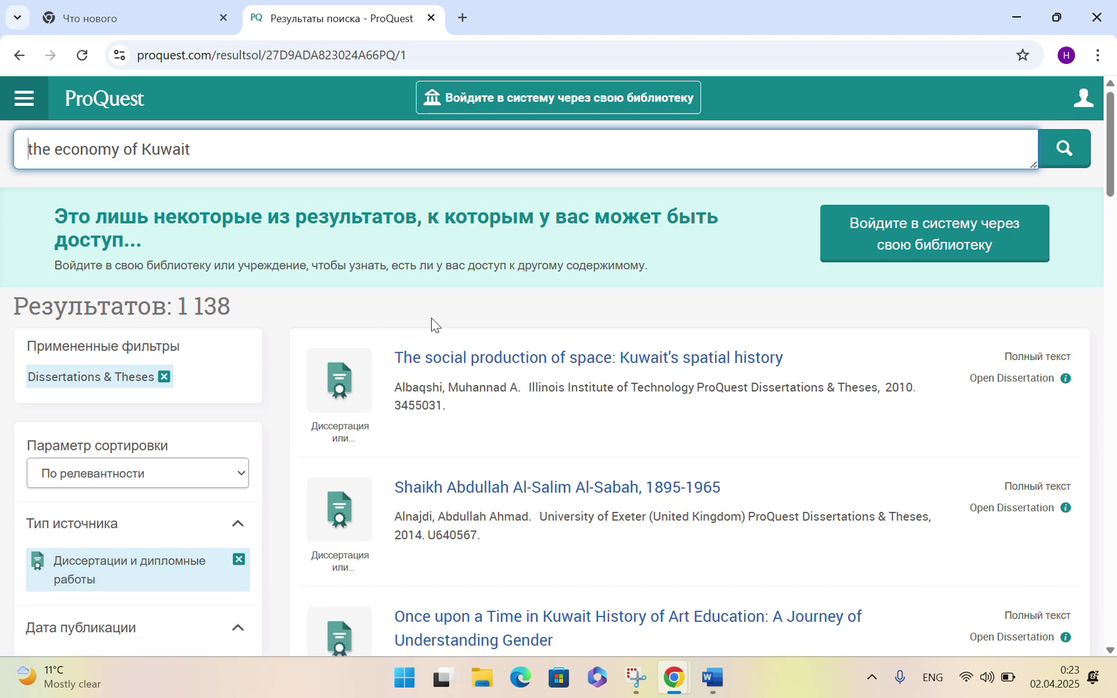
Open the dissertation "The social production of space: Kuwait's spatial history" and download its full-text PDF
{"action": "scroll", "coordinate": [431, 320], "scroll_direction": "down", "scroll_amount": 1}
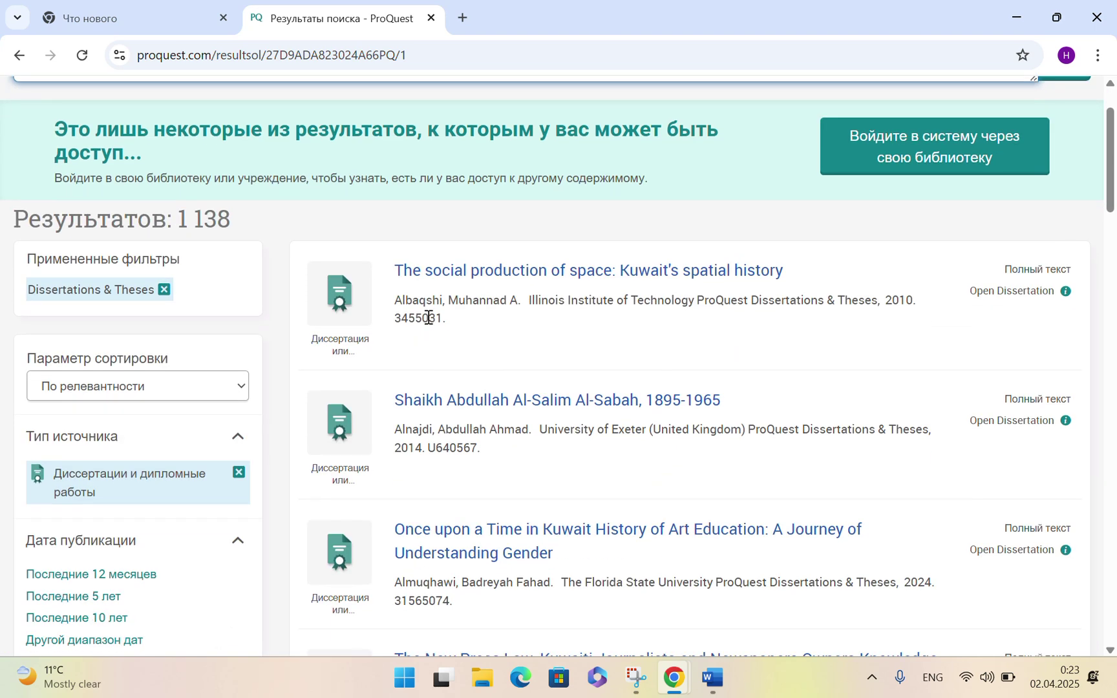
{"action": "left_click", "coordinate": [347, 289]}
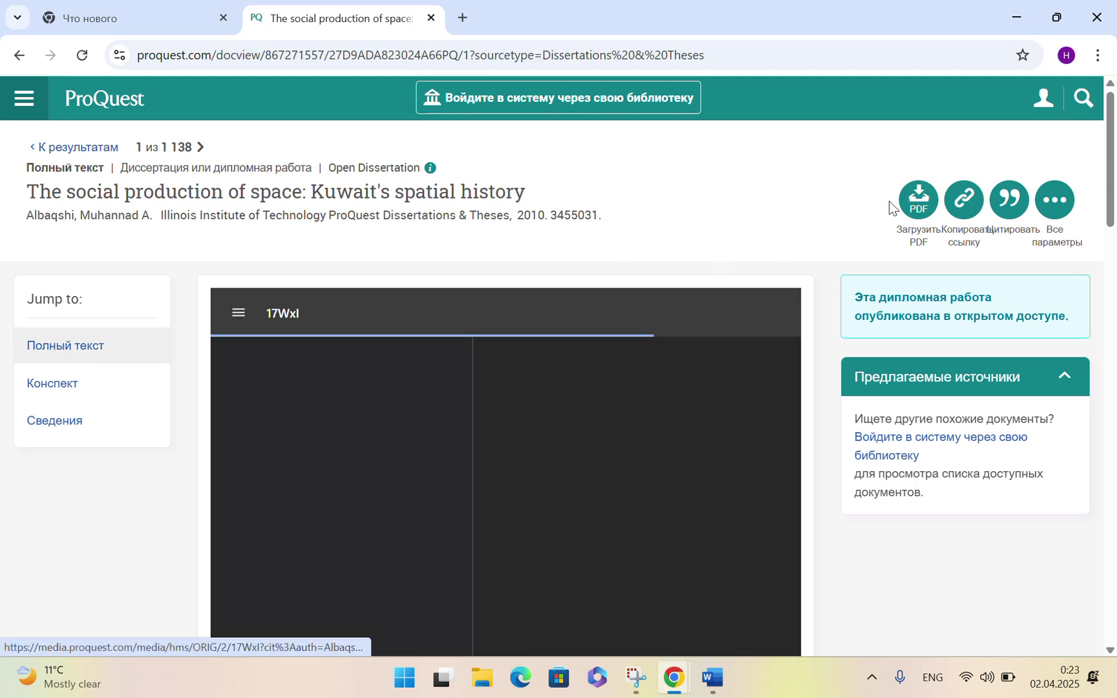
{"action": "left_click", "coordinate": [918, 202]}
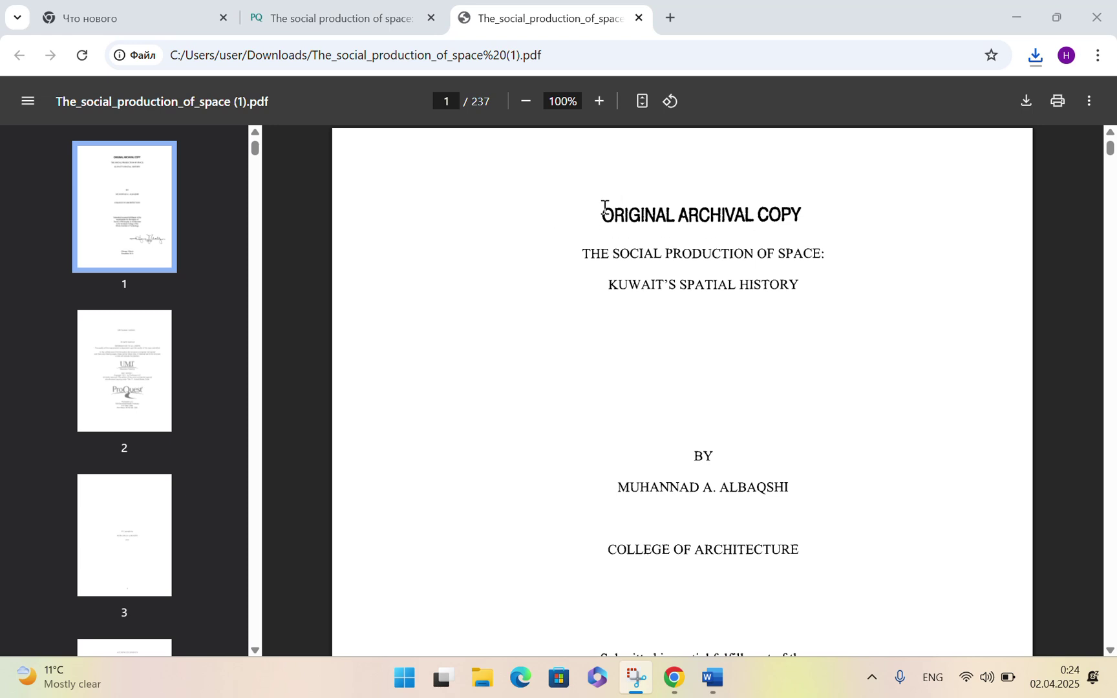
Highlight the title-page text in the dissertation PDF, compare it with Dissertation 1 in the Word document, and minimize both windows
{"action": "left_click_drag", "start_coordinate": [604, 207], "coordinate": [618, 328]}
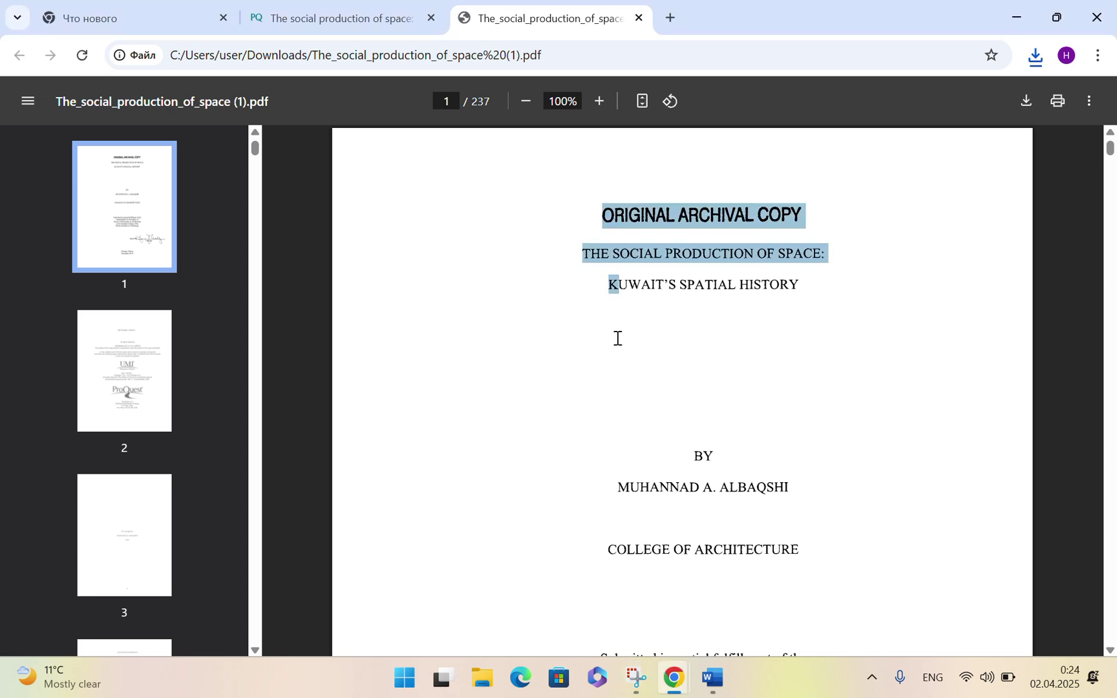
{"action": "left_click_drag", "start_coordinate": [647, 484], "coordinate": [812, 556]}
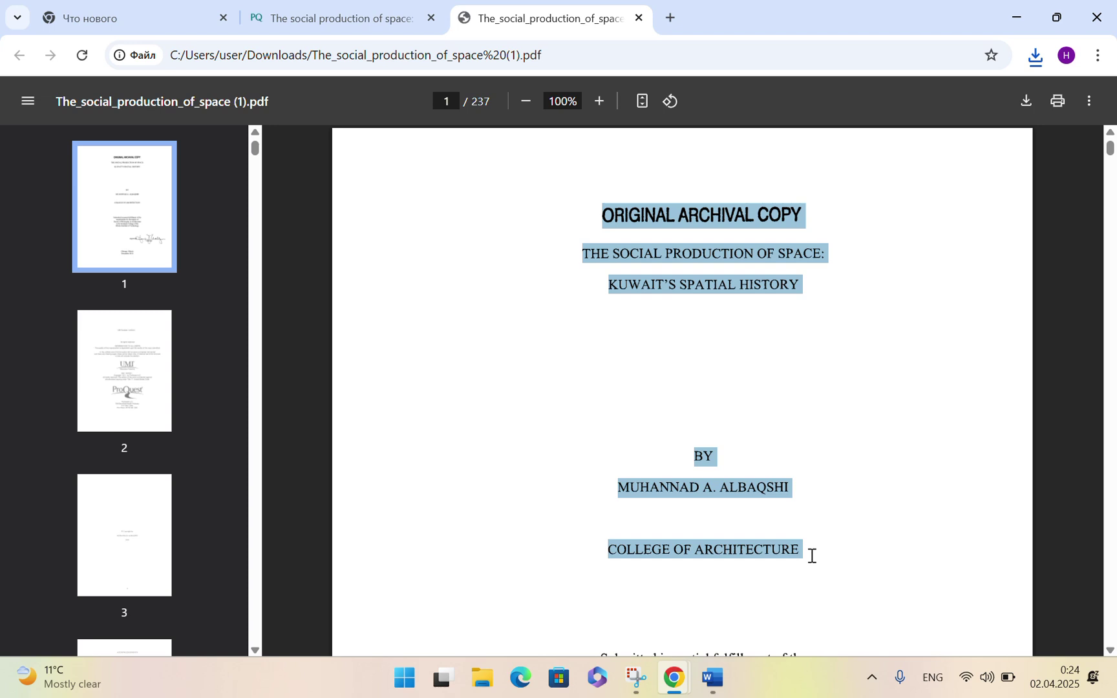
{"action": "left_click", "coordinate": [715, 678]}
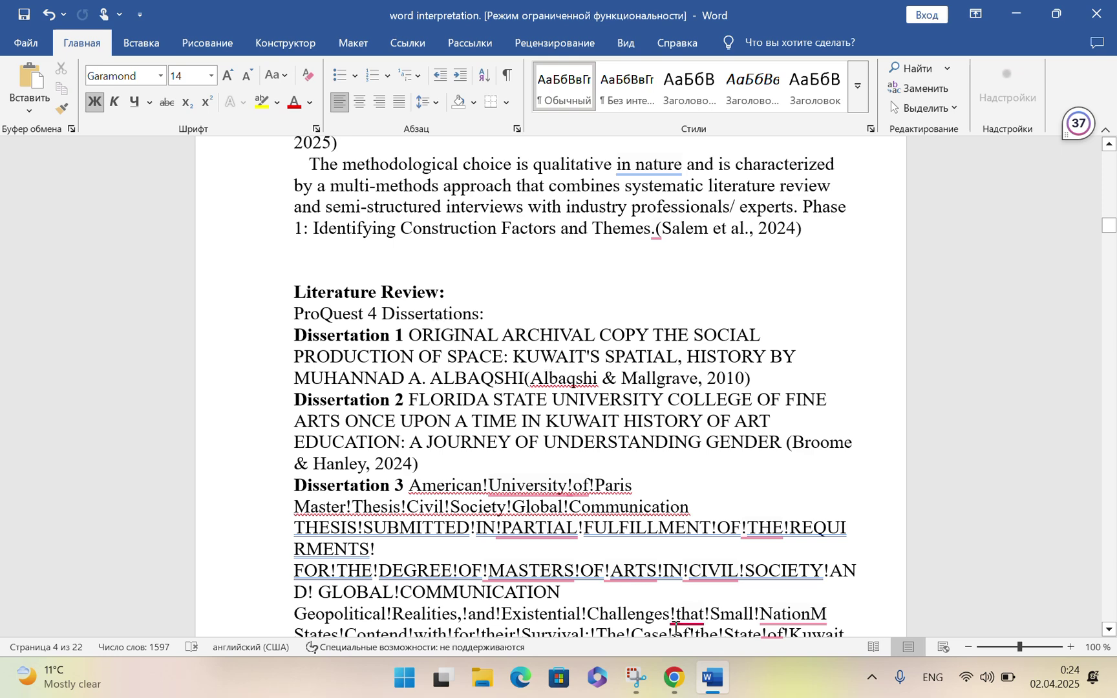
{"action": "left_click", "coordinate": [1005, 15]}
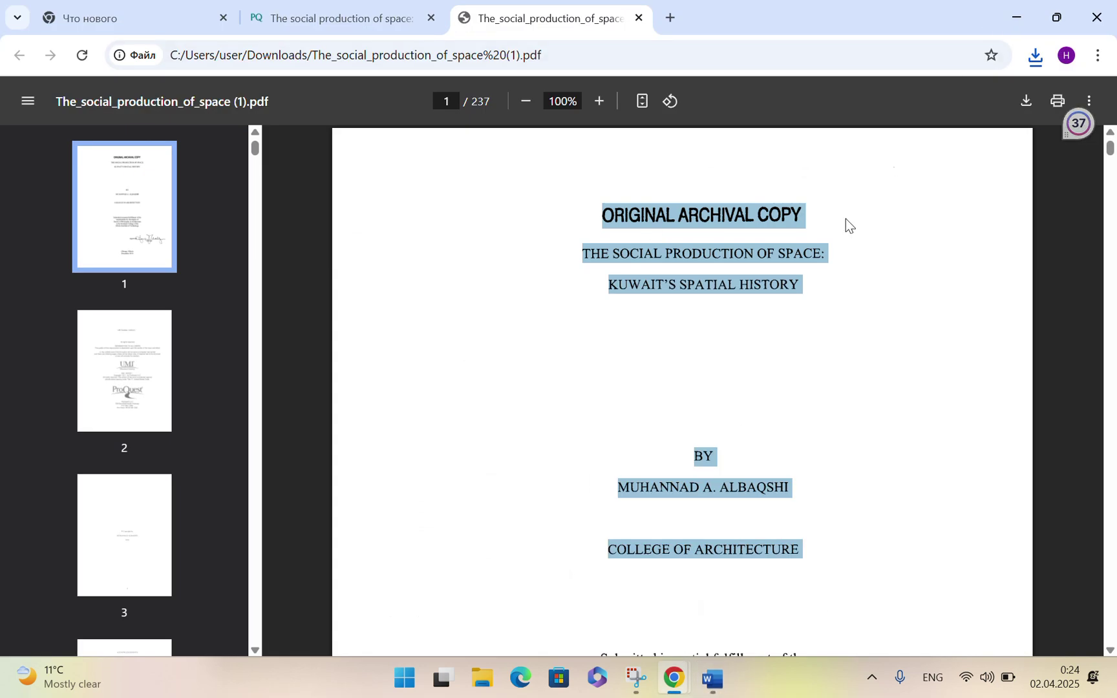
{"action": "left_click", "coordinate": [1015, 29]}
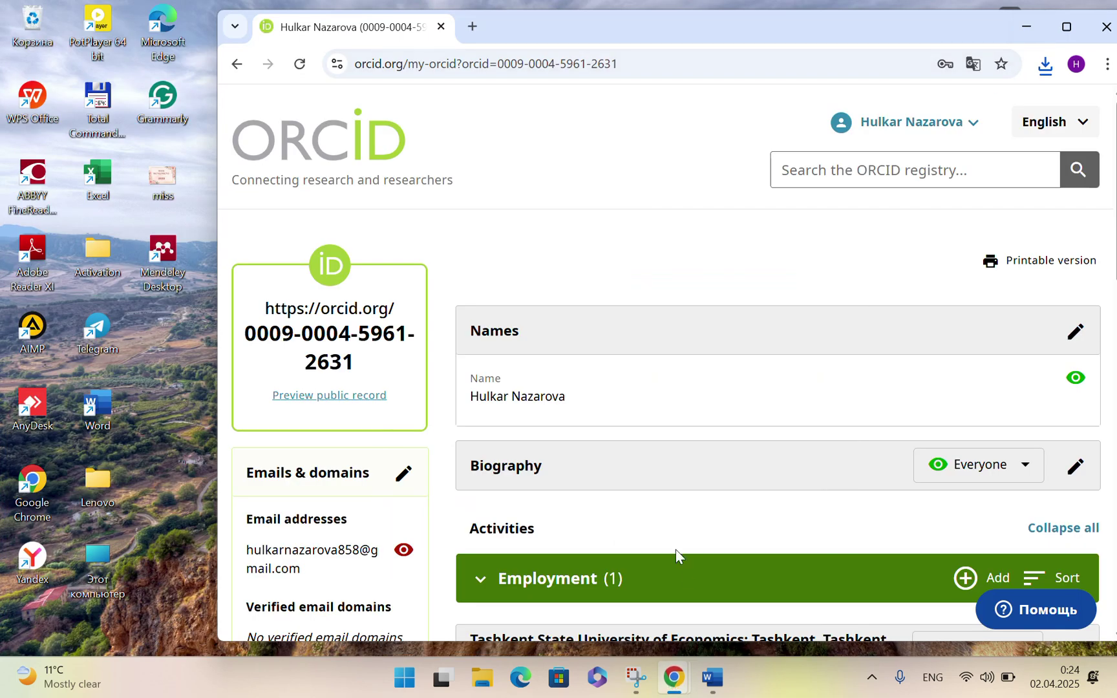
Minimize the Chrome window and switch to Mendeley Desktop
{"action": "left_click", "coordinate": [1028, 18]}
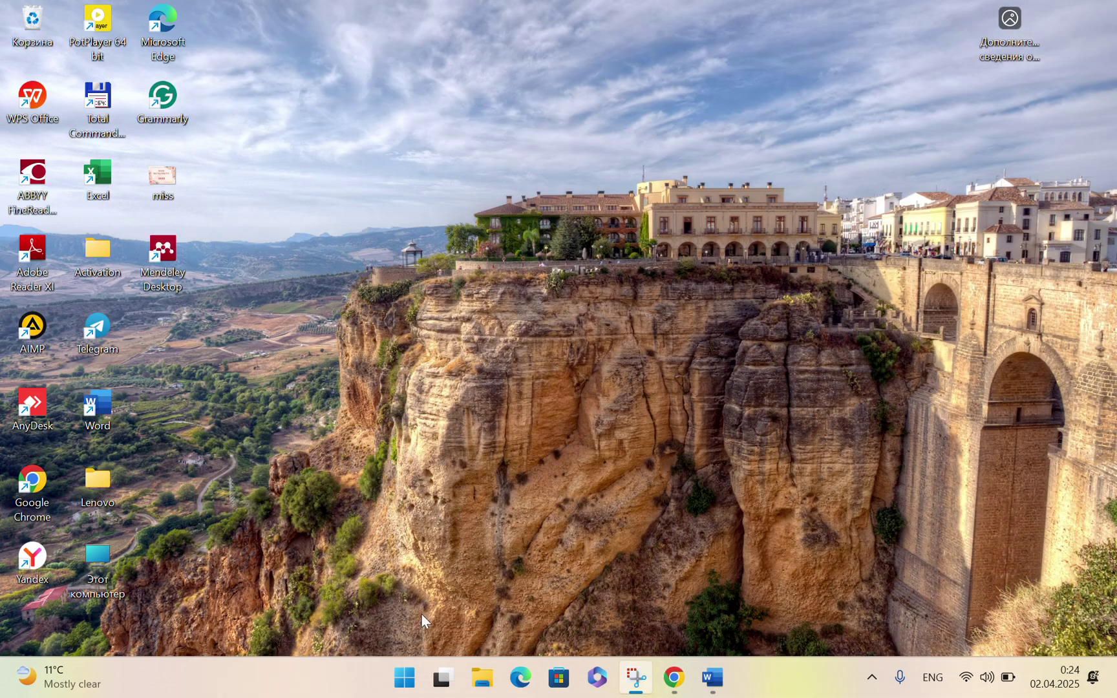
{"action": "left_click", "coordinate": [404, 677]}
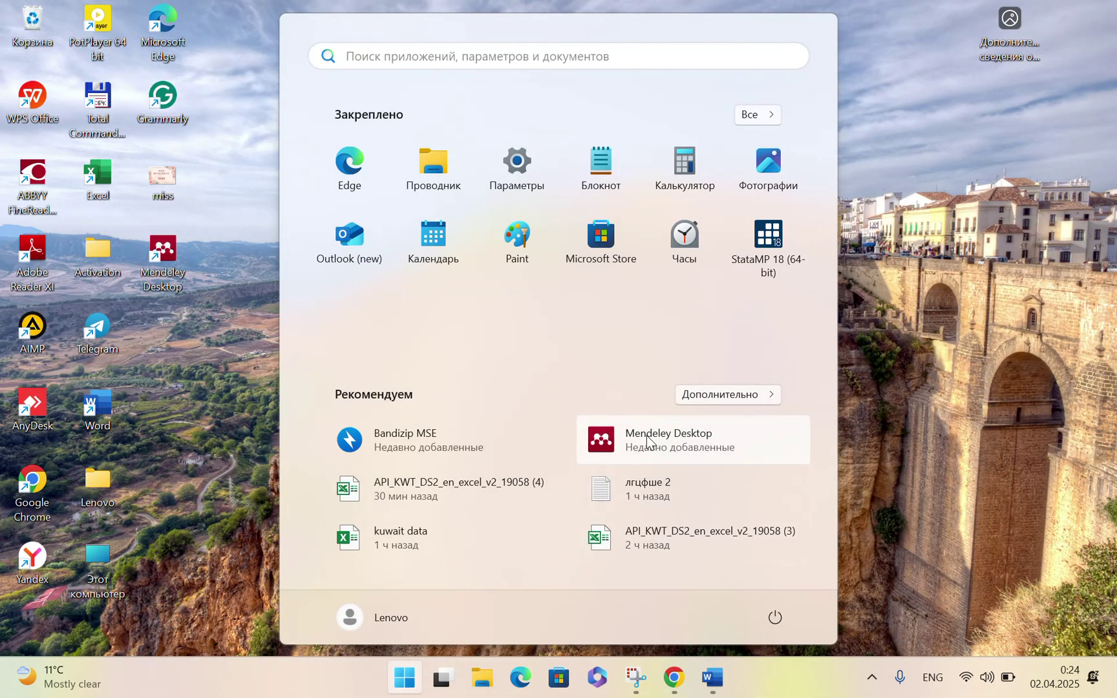
{"action": "key", "text": "Escape"}
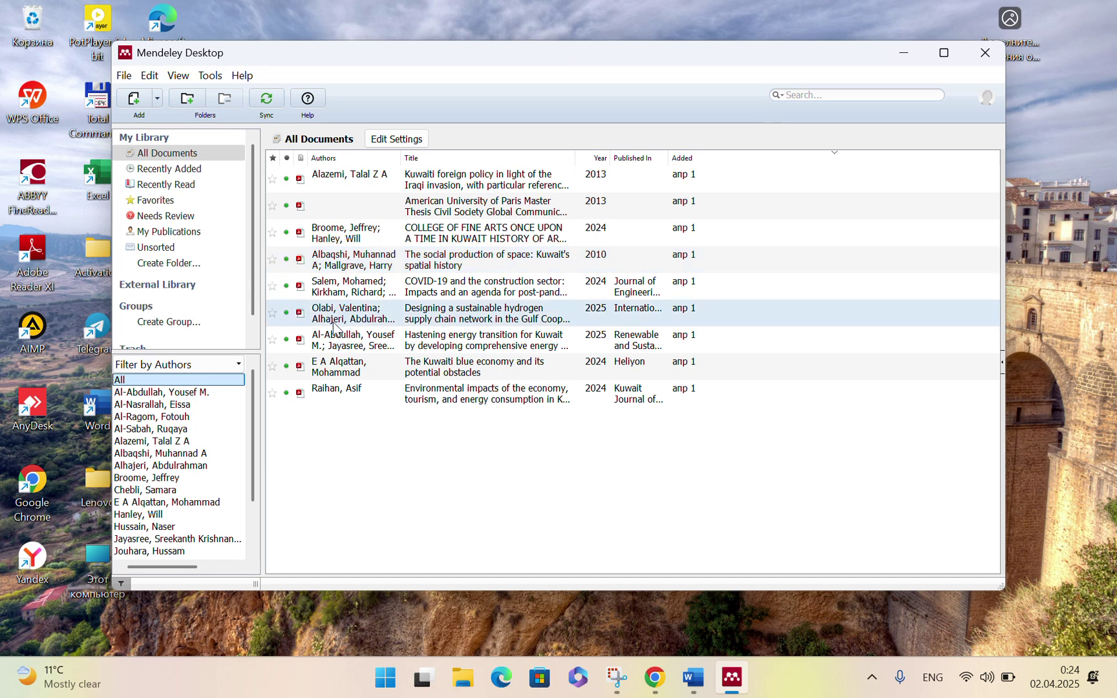
Add the file "article 1" from the Downloads folder to the Mendeley library
{"action": "left_click", "coordinate": [125, 77]}
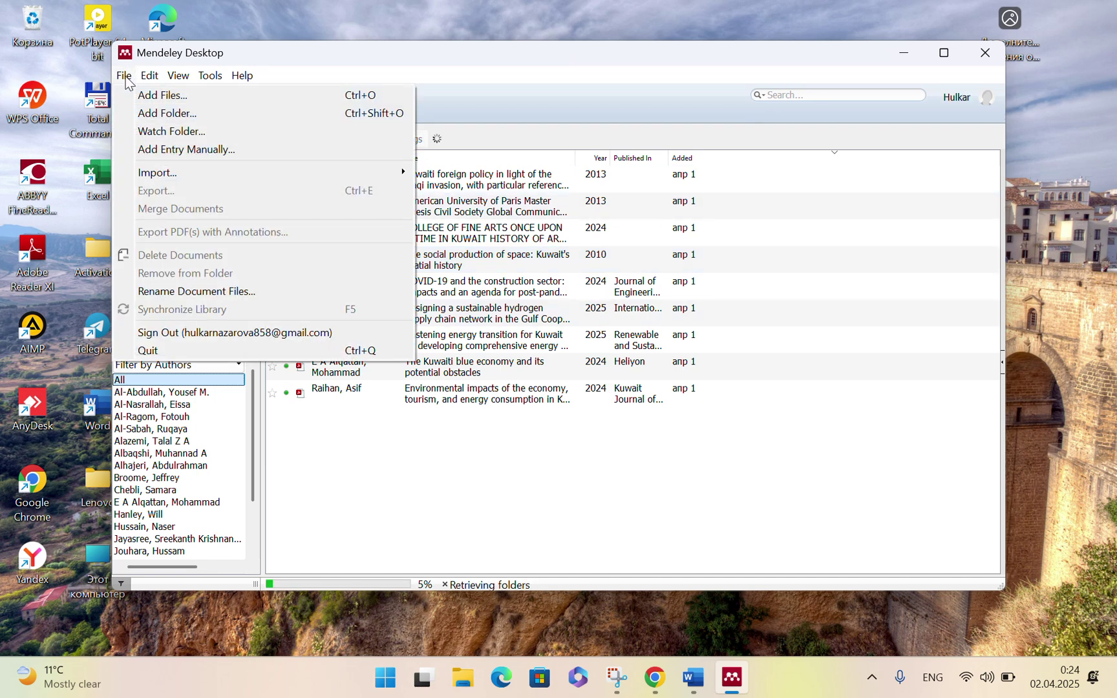
{"action": "left_click", "coordinate": [189, 95]}
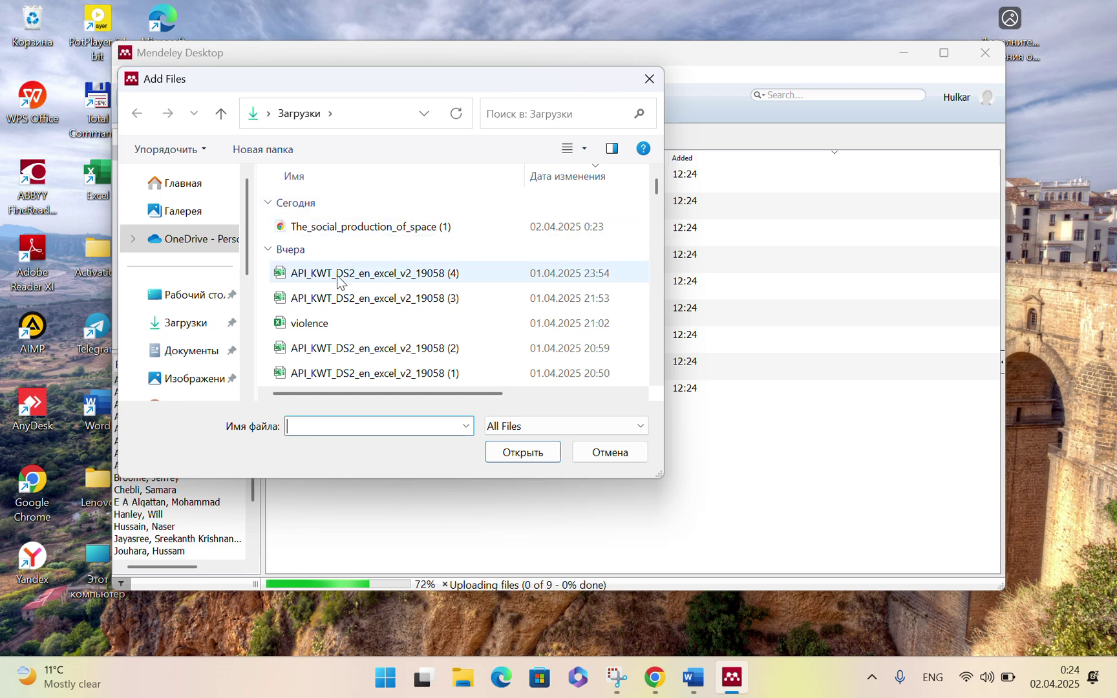
{"action": "scroll", "coordinate": [337, 278], "scroll_direction": "down", "scroll_amount": 6}
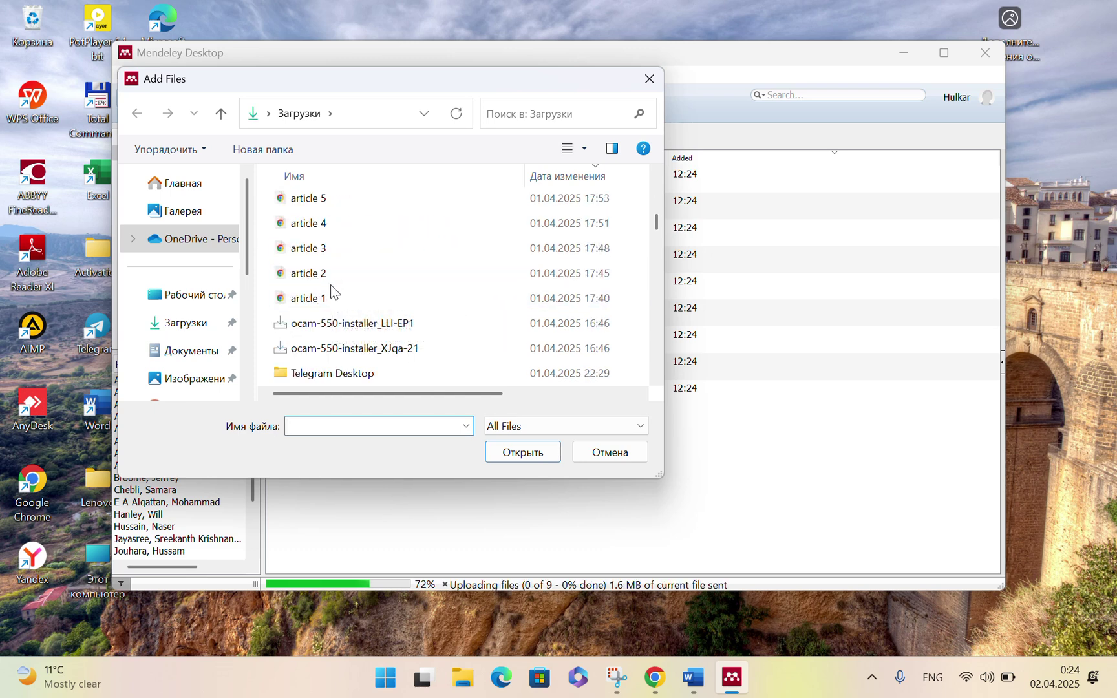
{"action": "left_click", "coordinate": [315, 301]}
{"action": "left_click", "coordinate": [527, 454]}
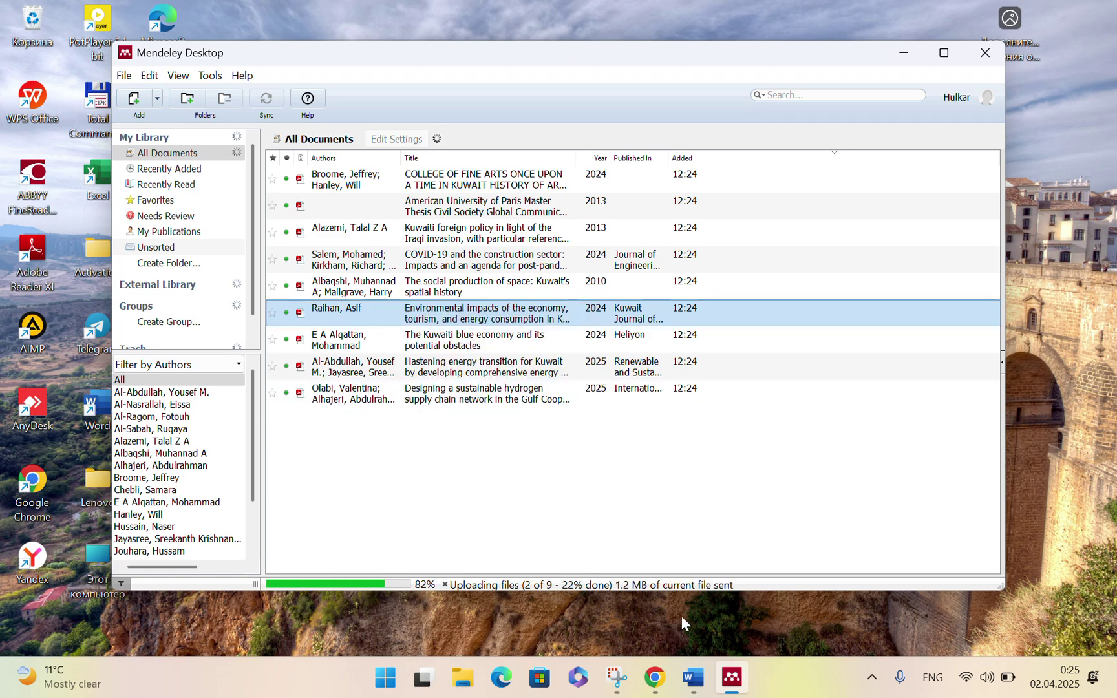
In Word, try to cite Mendeley's "Environmental impacts of the economy, tourism, and energy consumption in Kuwait" at the end of the Dissertation 1 entry
{"action": "left_click", "coordinate": [692, 677]}
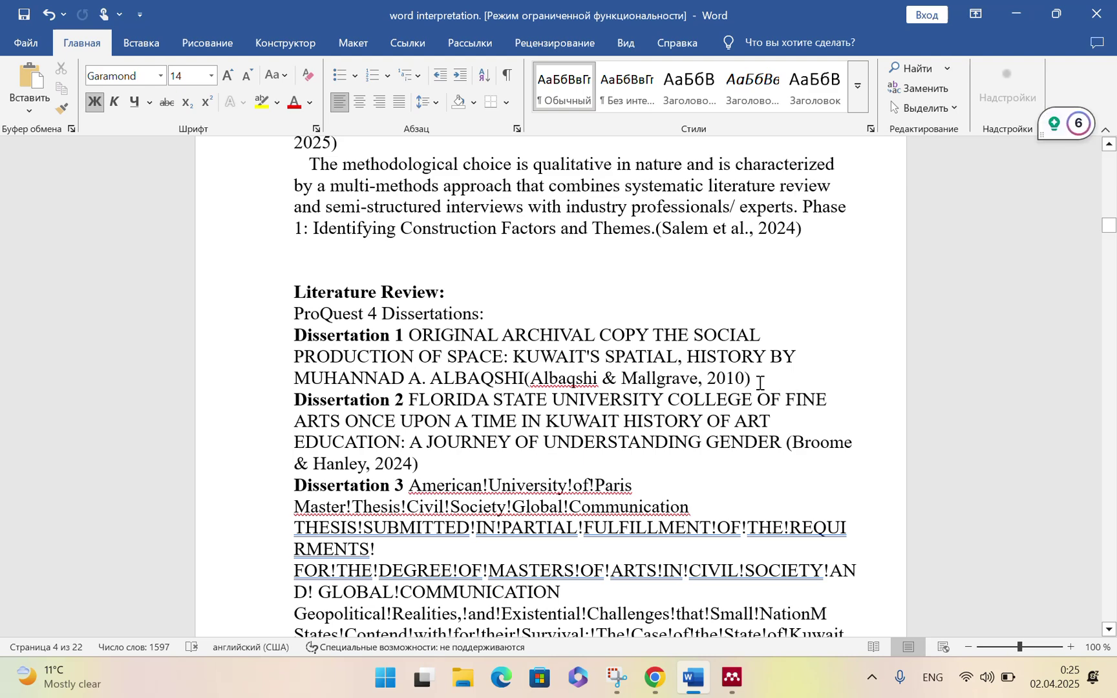
{"action": "left_click", "coordinate": [759, 383]}
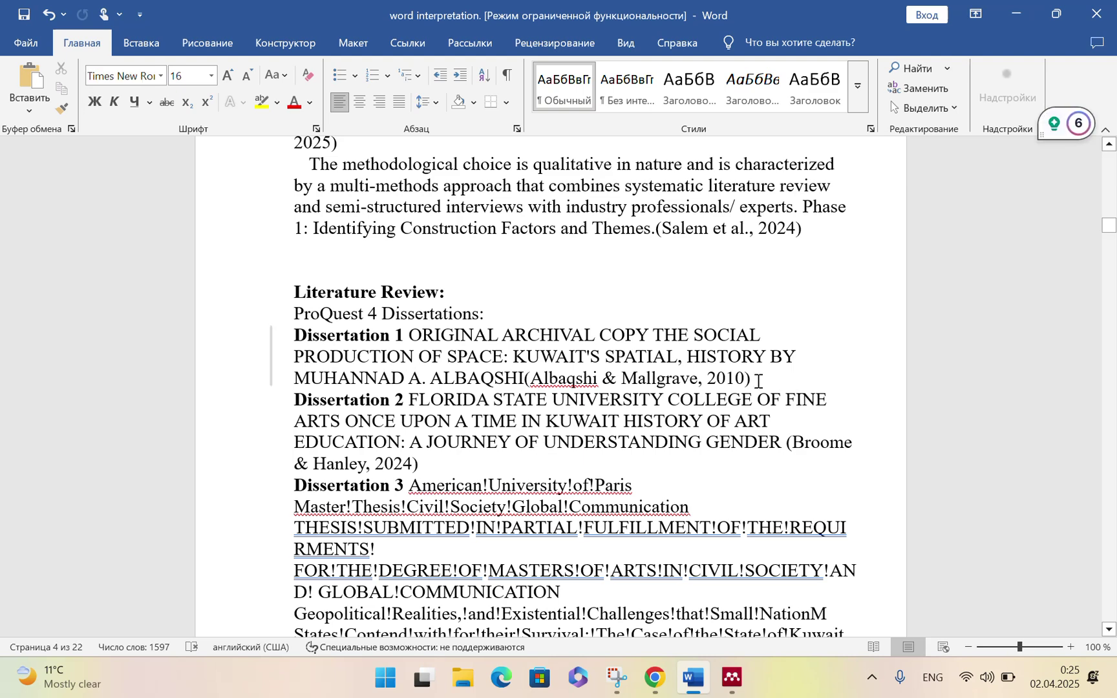
{"action": "left_click", "coordinate": [406, 45]}
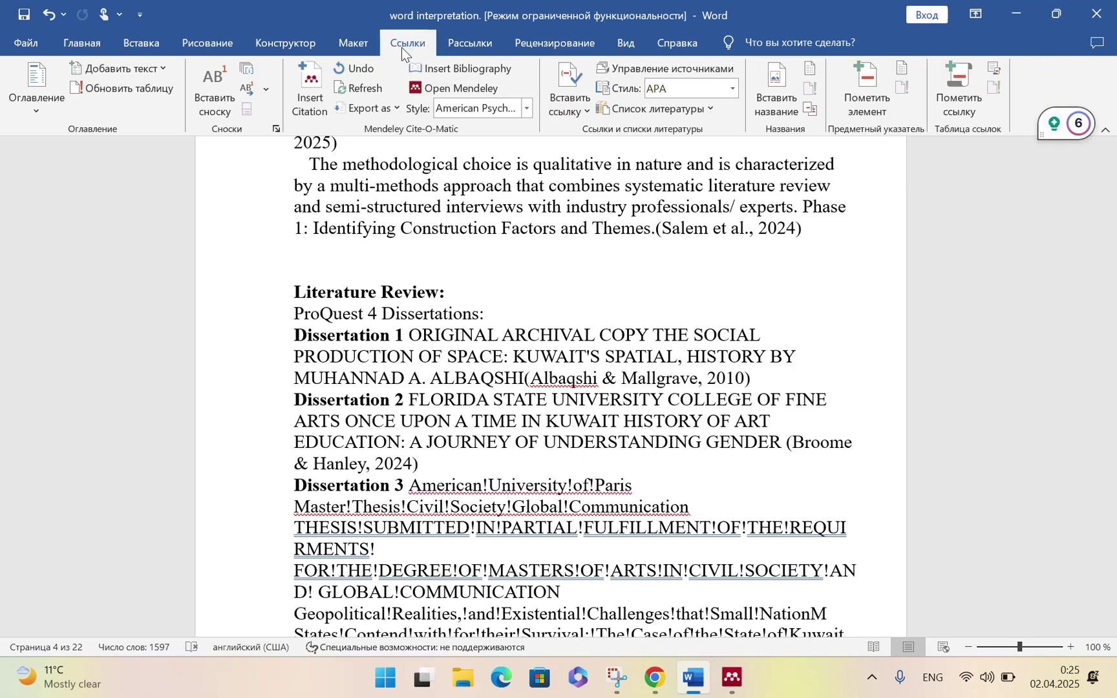
{"action": "left_click", "coordinate": [314, 108]}
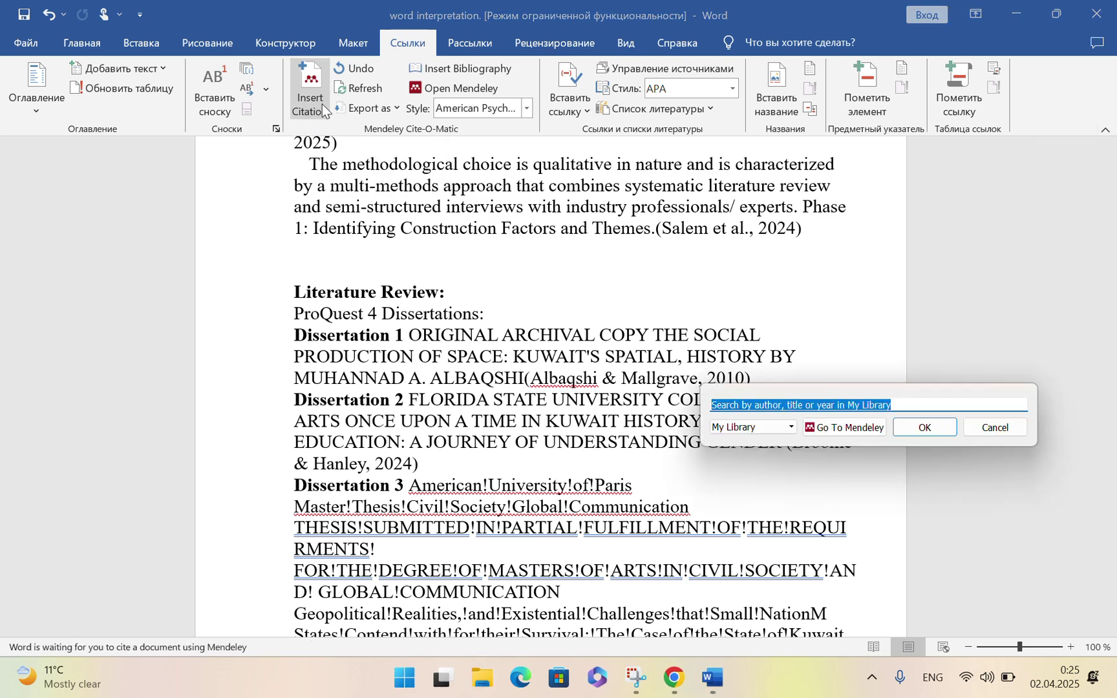
{"action": "left_click", "coordinate": [843, 428]}
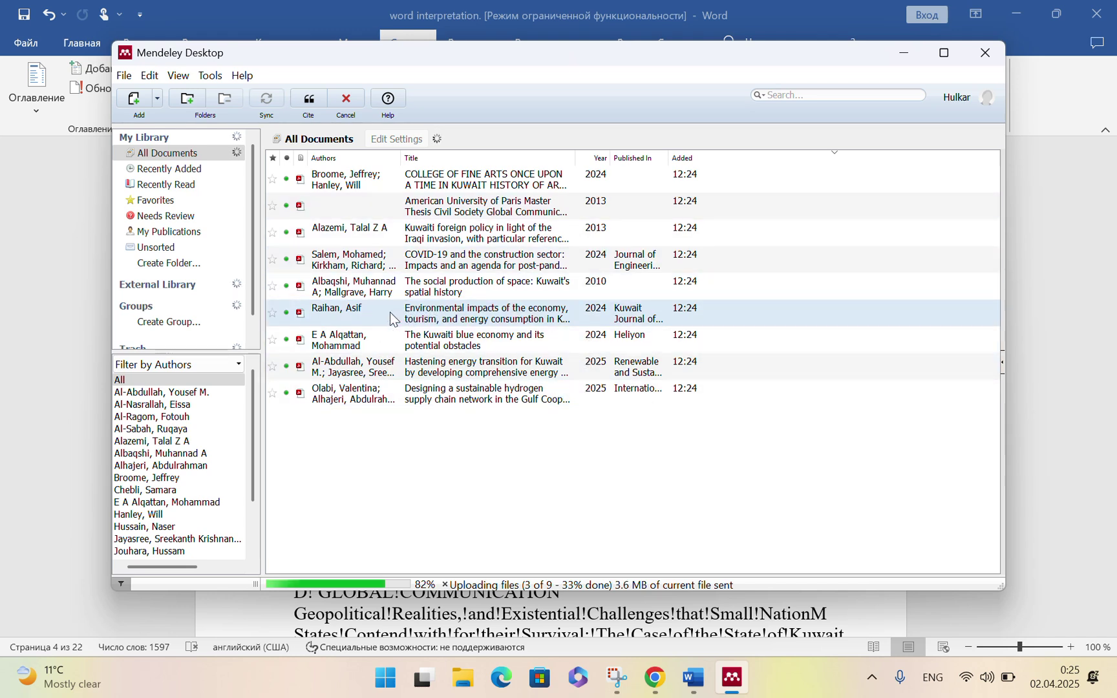
{"action": "double_click", "coordinate": [391, 309]}
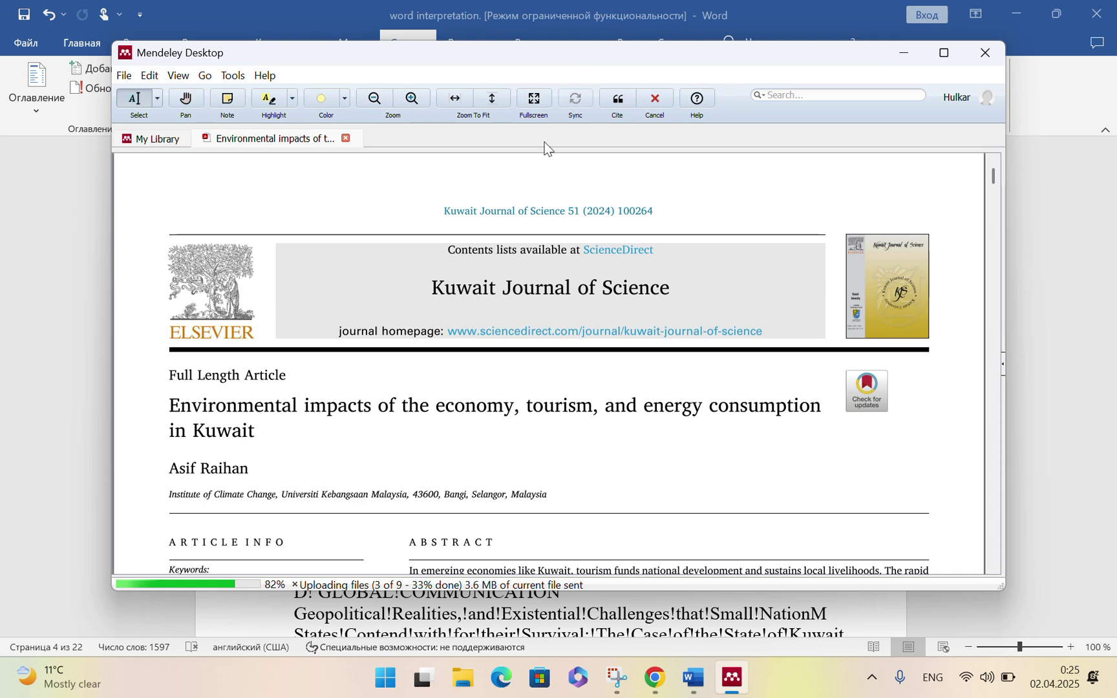
{"action": "left_click", "coordinate": [618, 103]}
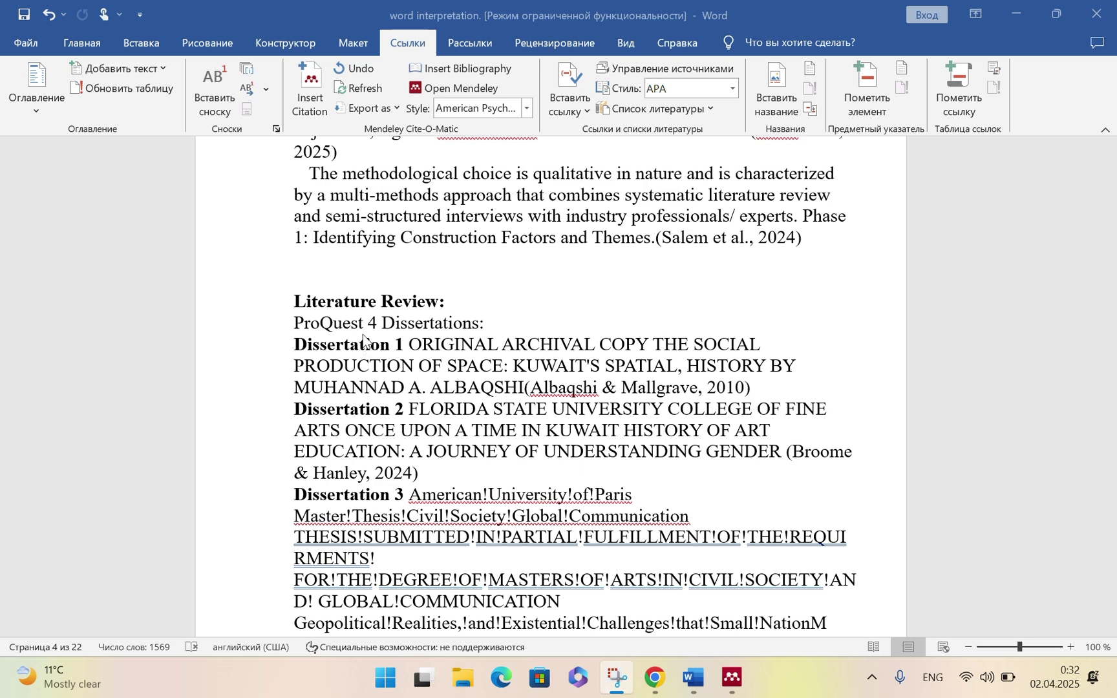
Examine the four ProQuest dissertation entries under Literature Review and the Methods section that follows them
{"action": "scroll", "coordinate": [363, 349], "scroll_direction": "down", "scroll_amount": 5}
{"action": "scroll", "coordinate": [361, 380], "scroll_direction": "down", "scroll_amount": 2}
{"action": "scroll", "coordinate": [362, 375], "scroll_direction": "up", "scroll_amount": 4}
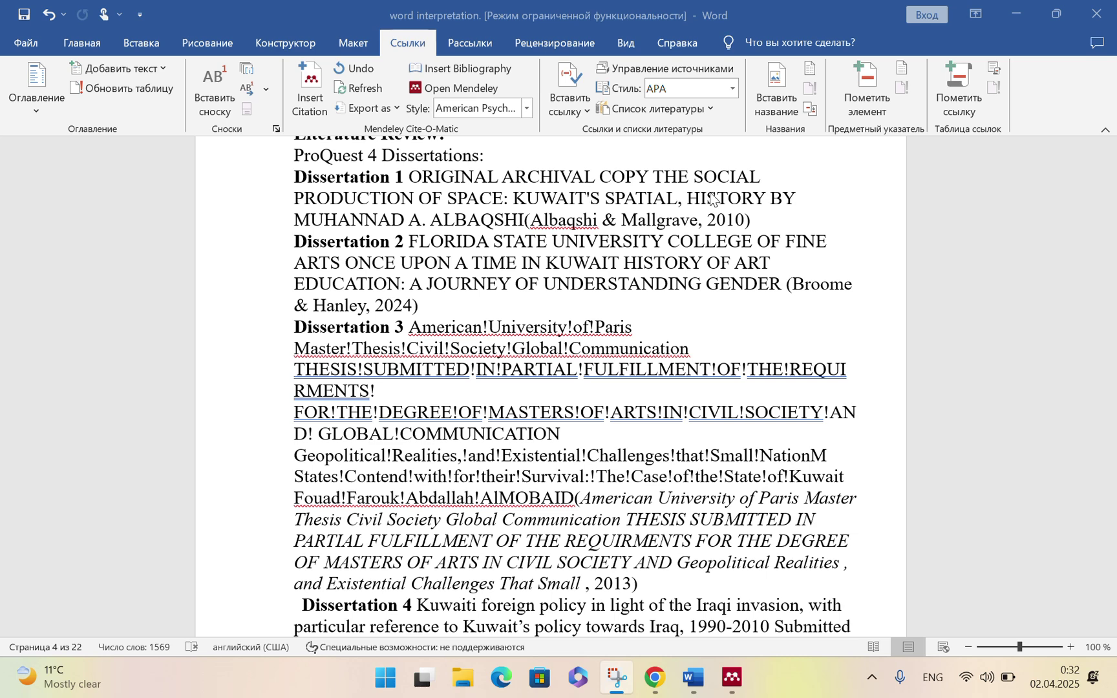
{"action": "scroll", "coordinate": [711, 198], "scroll_direction": "down", "scroll_amount": 2}
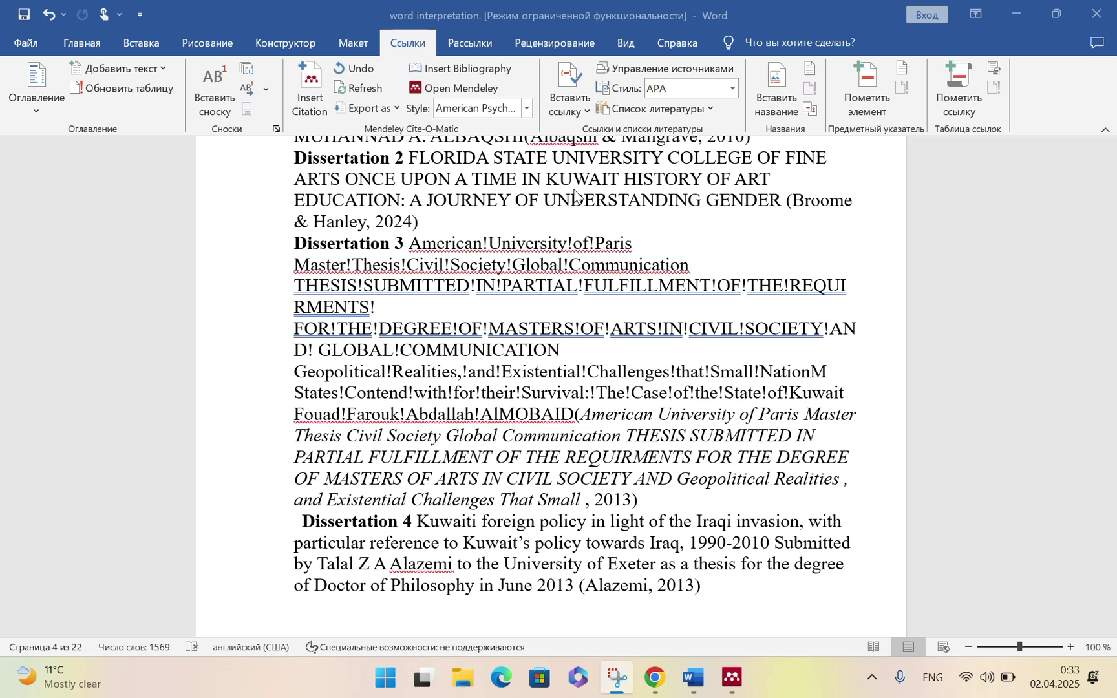
{"action": "scroll", "coordinate": [385, 278], "scroll_direction": "down", "scroll_amount": 2}
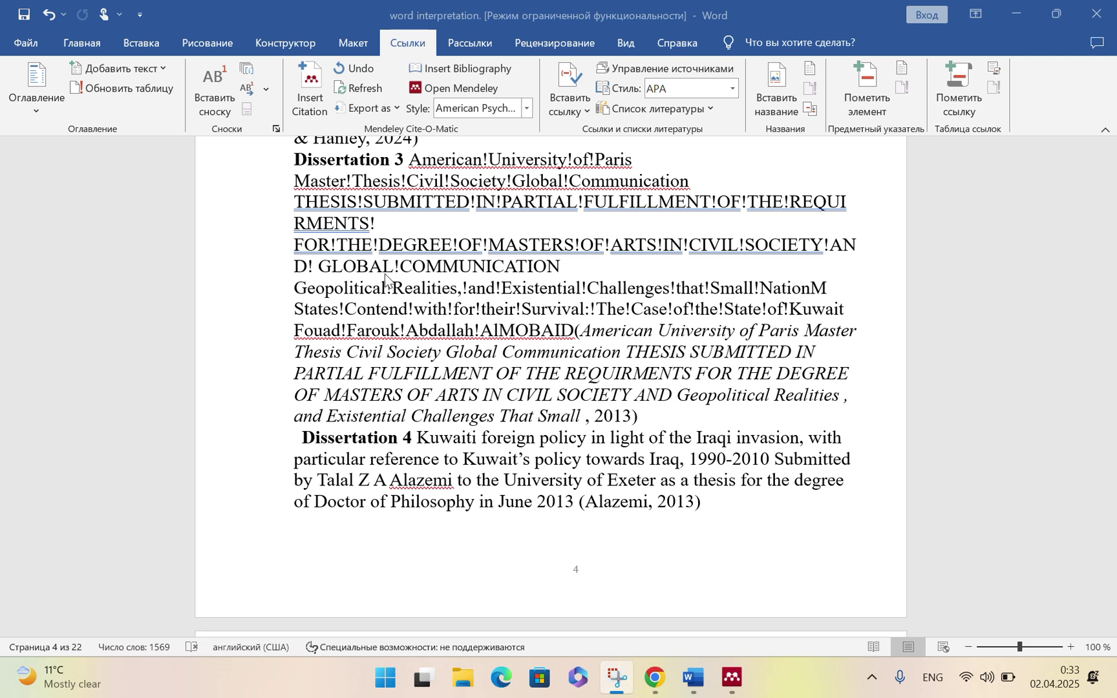
{"action": "scroll", "coordinate": [385, 279], "scroll_direction": "down", "scroll_amount": 2}
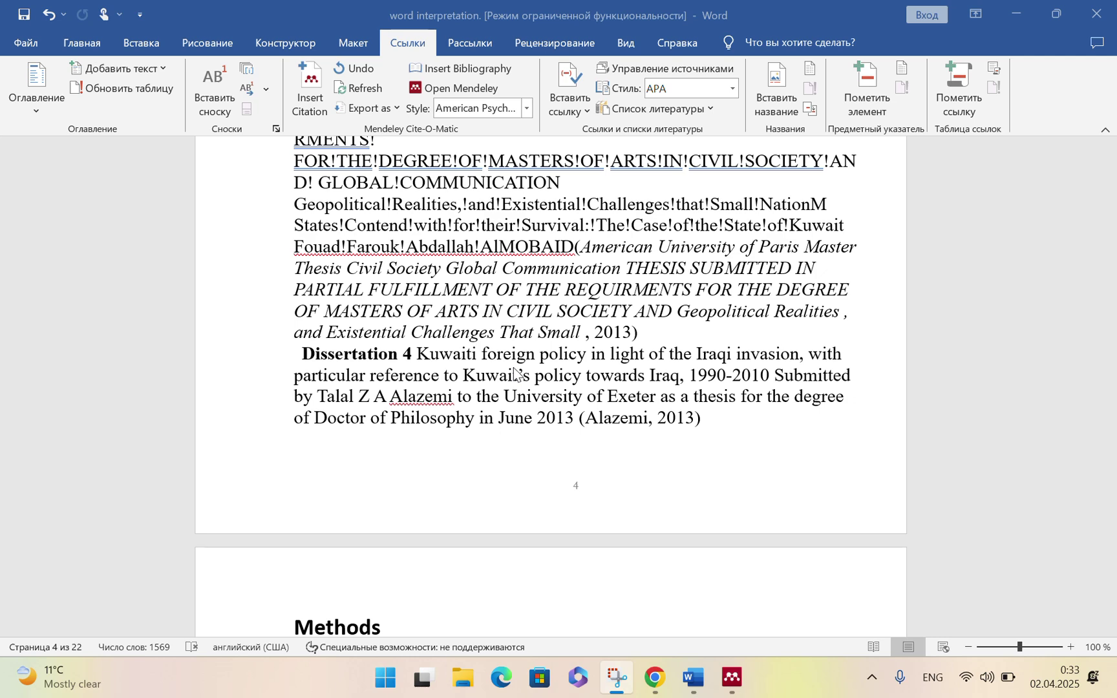
{"action": "scroll", "coordinate": [515, 374], "scroll_direction": "down", "scroll_amount": 3}
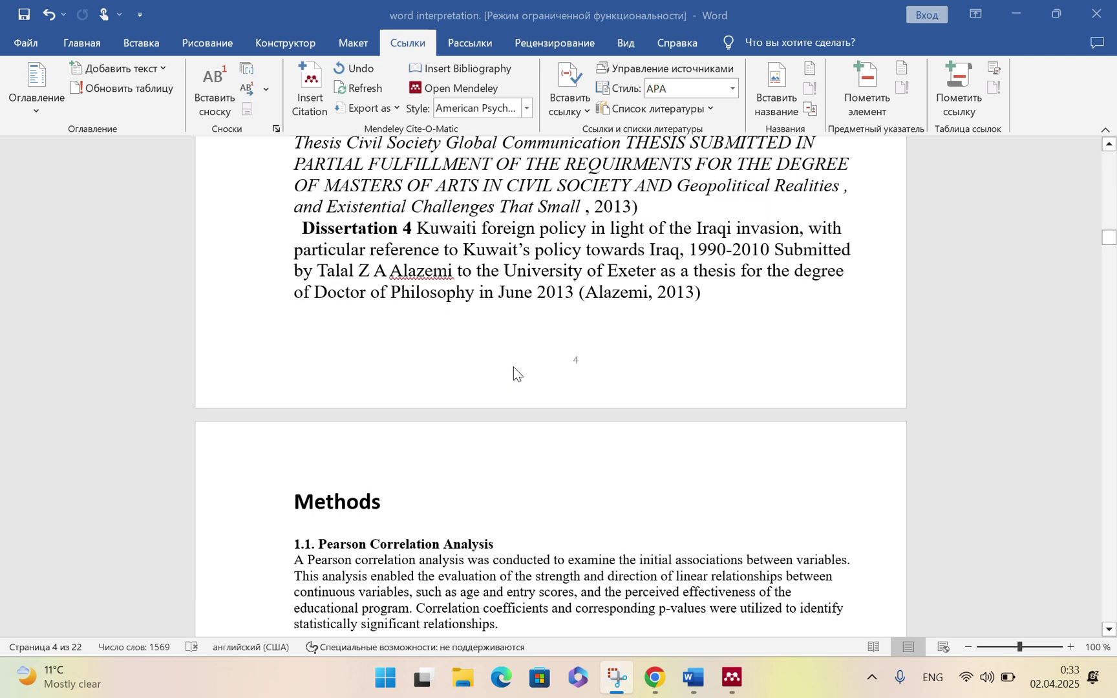
{"action": "scroll", "coordinate": [513, 366], "scroll_direction": "down", "scroll_amount": 15}
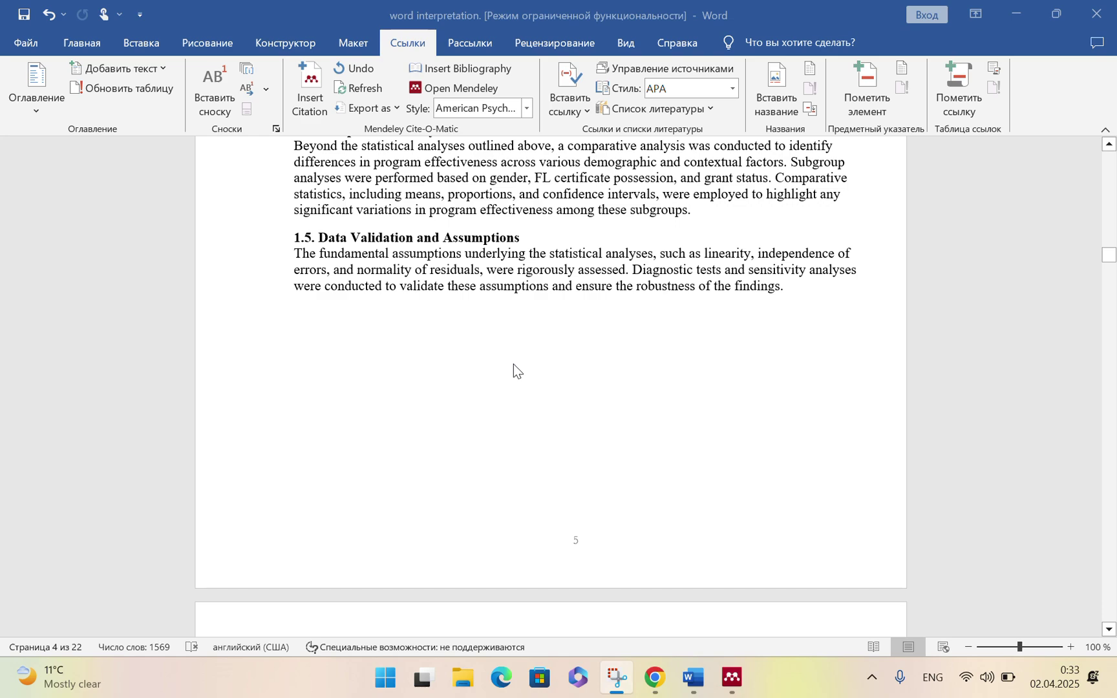
{"action": "scroll", "coordinate": [513, 363], "scroll_direction": "up", "scroll_amount": 13}
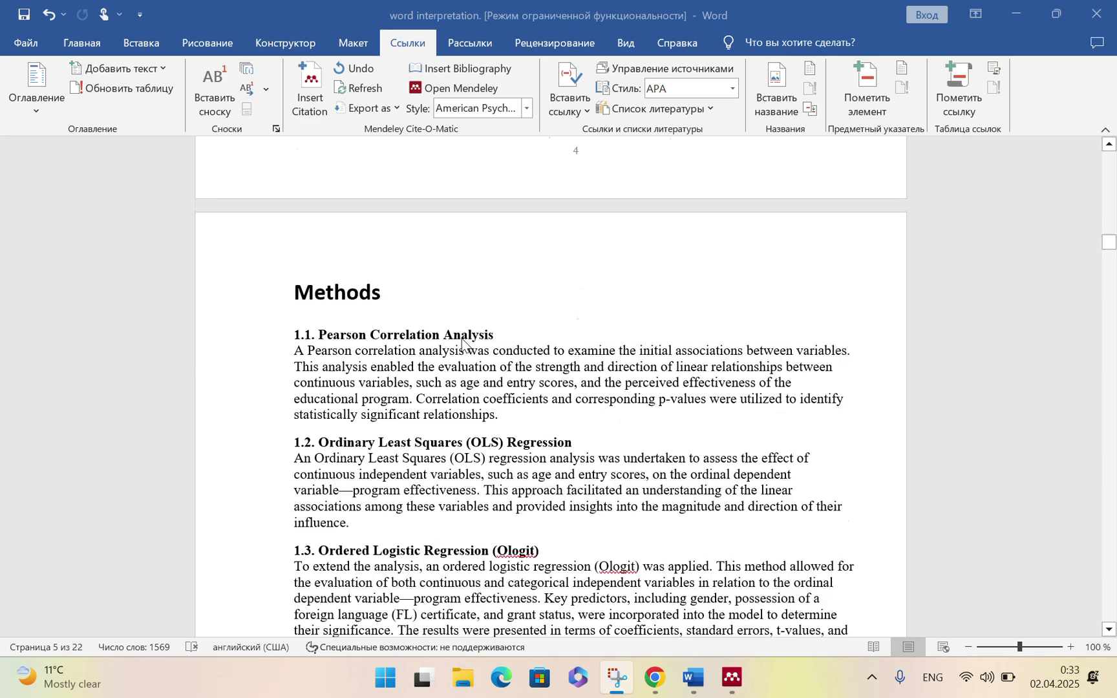
Go back to the paper's Introduction and read through its text on Kuwait's economy and the article citations in it
{"action": "scroll", "coordinate": [462, 338], "scroll_direction": "up", "scroll_amount": 14}
{"action": "scroll", "coordinate": [461, 346], "scroll_direction": "up", "scroll_amount": 14}
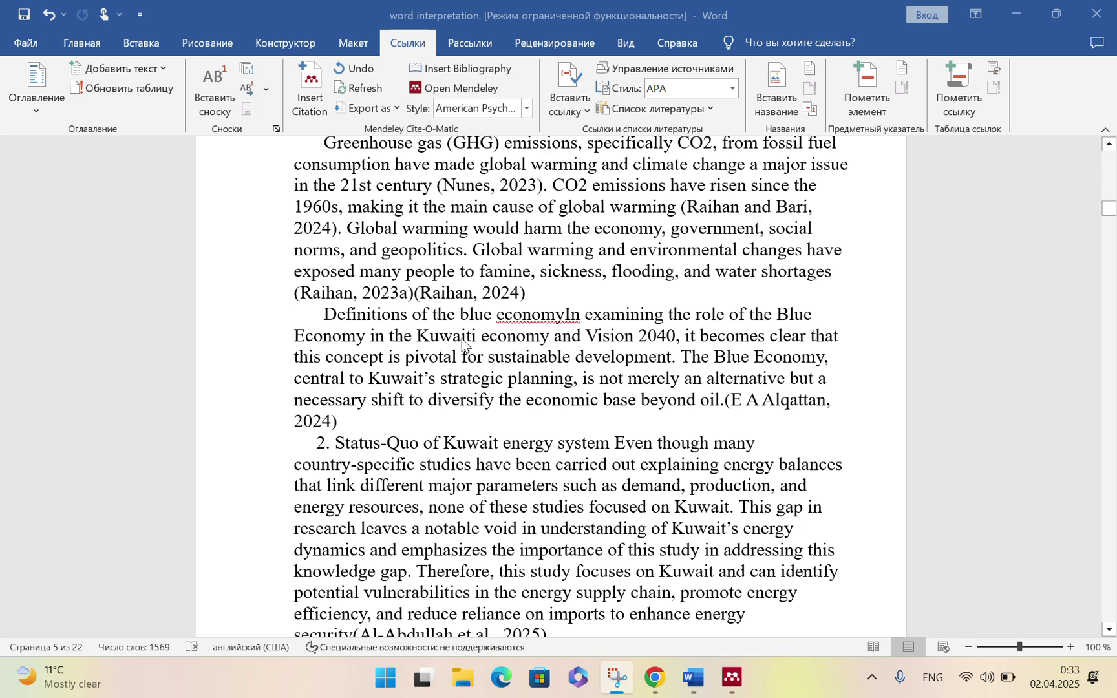
{"action": "scroll", "coordinate": [461, 343], "scroll_direction": "up", "scroll_amount": 3}
{"action": "scroll", "coordinate": [462, 342], "scroll_direction": "up", "scroll_amount": 15}
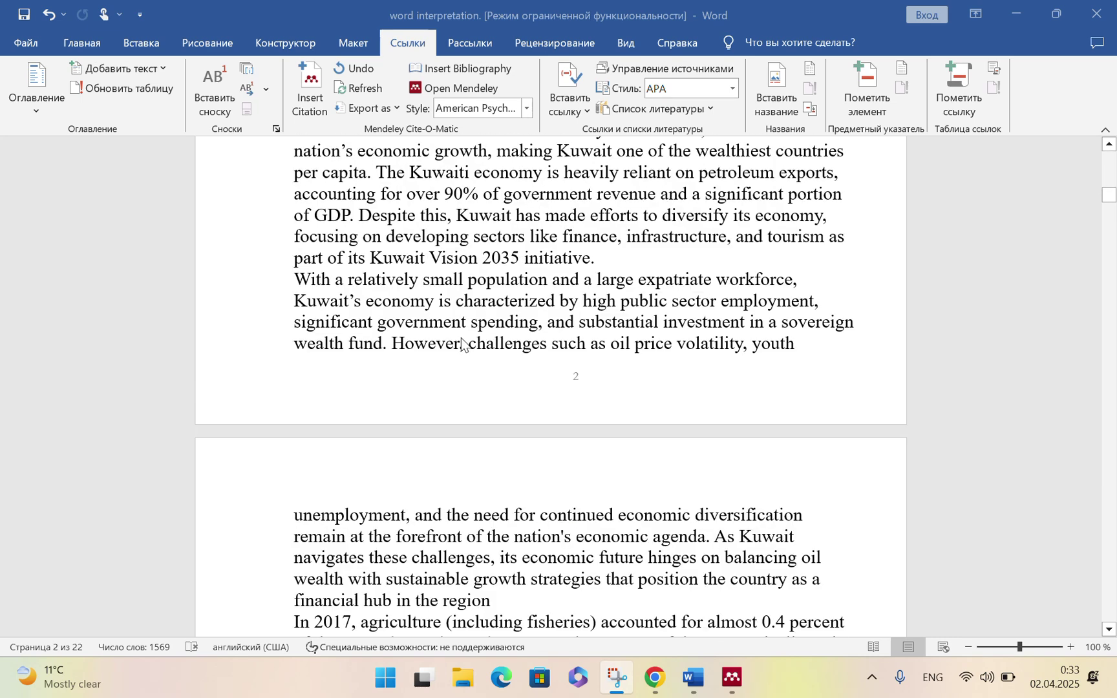
{"action": "scroll", "coordinate": [461, 343], "scroll_direction": "down", "scroll_amount": 2}
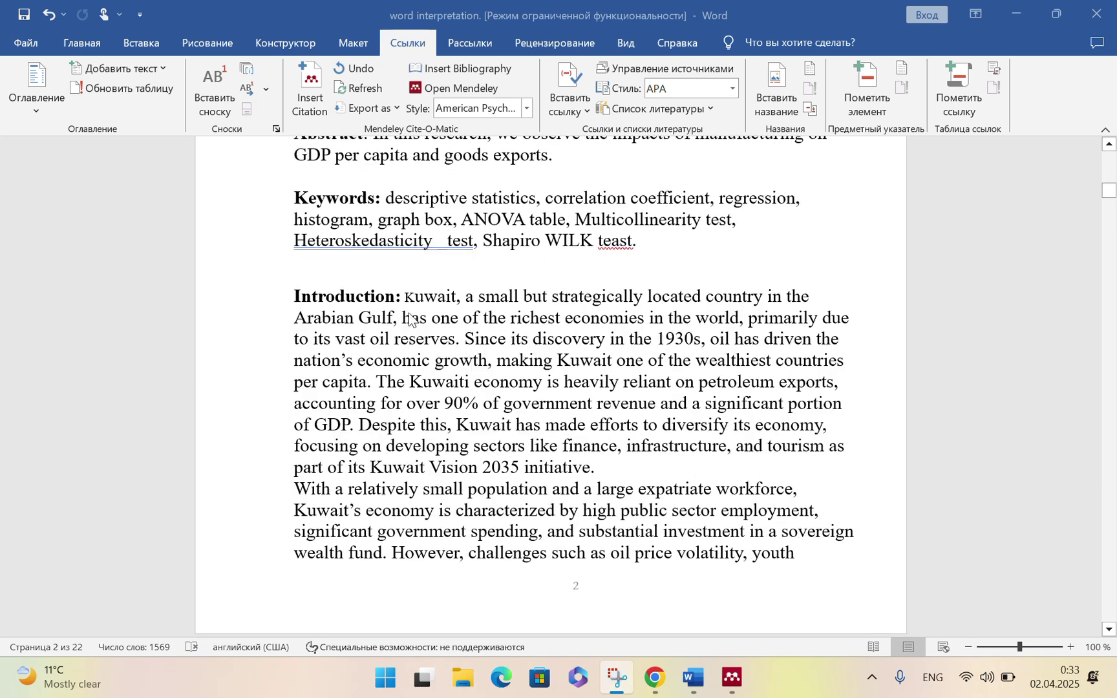
{"action": "scroll", "coordinate": [391, 307], "scroll_direction": "down", "scroll_amount": 1}
{"action": "scroll", "coordinate": [391, 307], "scroll_direction": "down", "scroll_amount": 1}
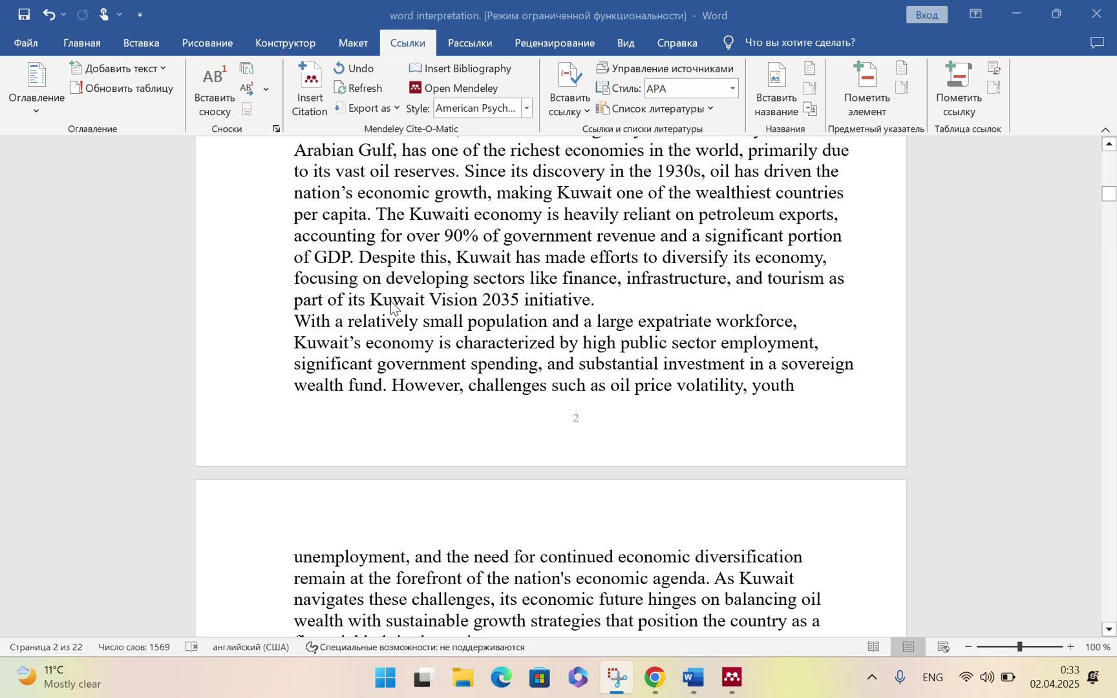
{"action": "scroll", "coordinate": [391, 307], "scroll_direction": "down", "scroll_amount": 3}
{"action": "scroll", "coordinate": [390, 307], "scroll_direction": "down", "scroll_amount": 1}
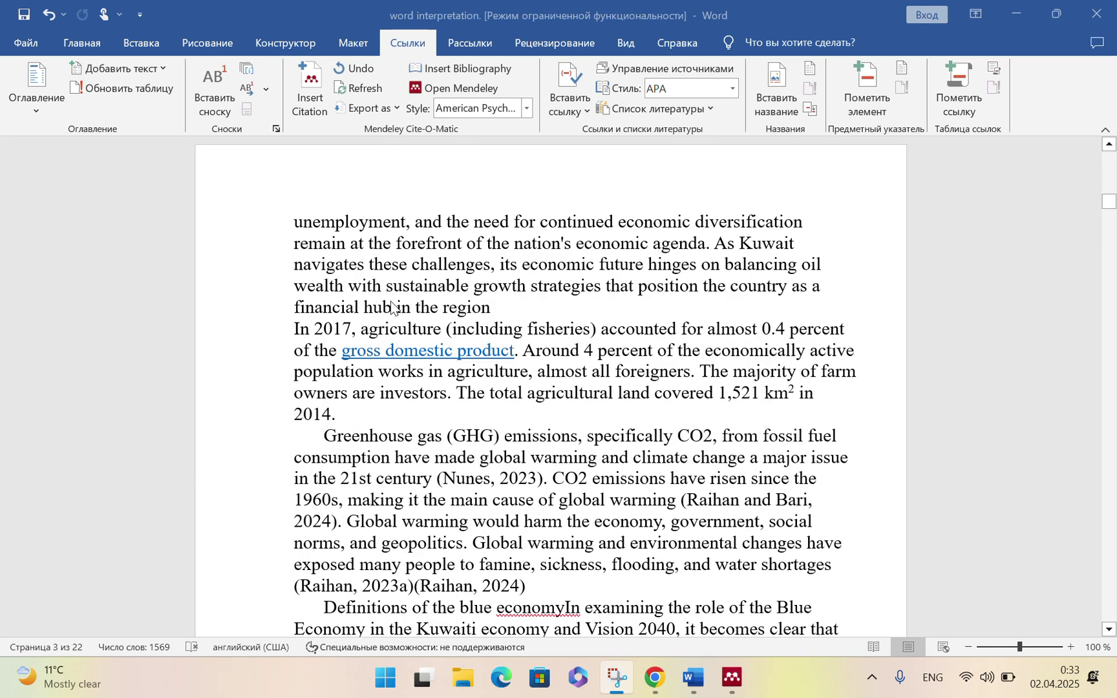
Minimize Word and Mendeley, search Google for "science direct" in Chrome, and open the ScienceDirect website in a maximized window
{"action": "left_click", "coordinate": [1018, 7]}
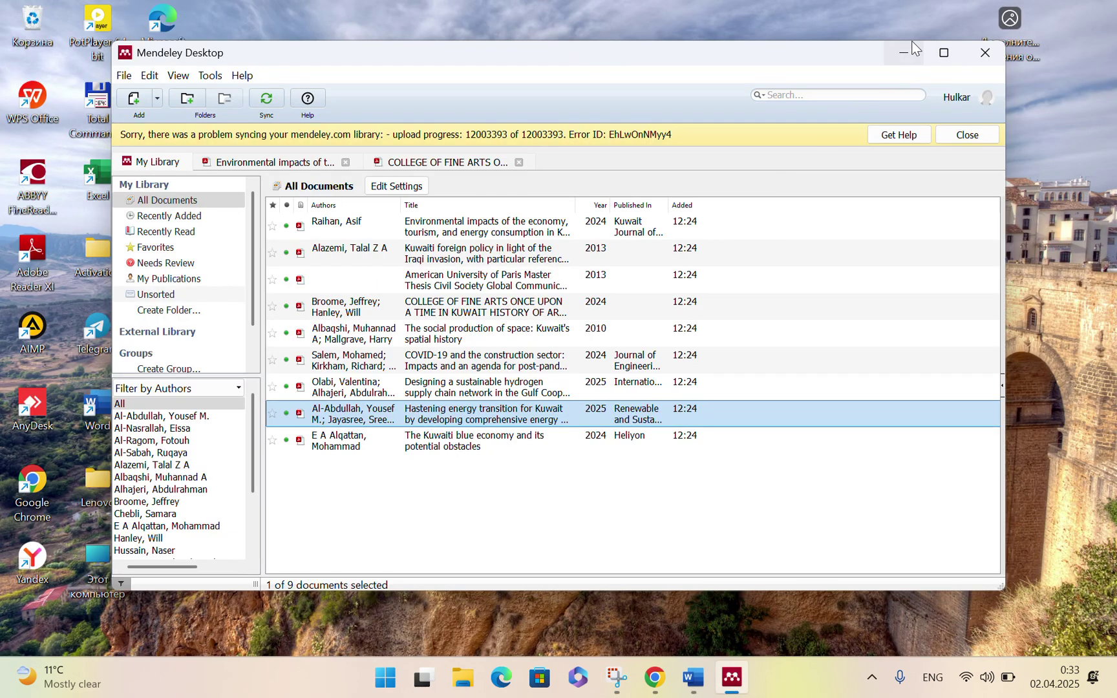
{"action": "left_click", "coordinate": [905, 54]}
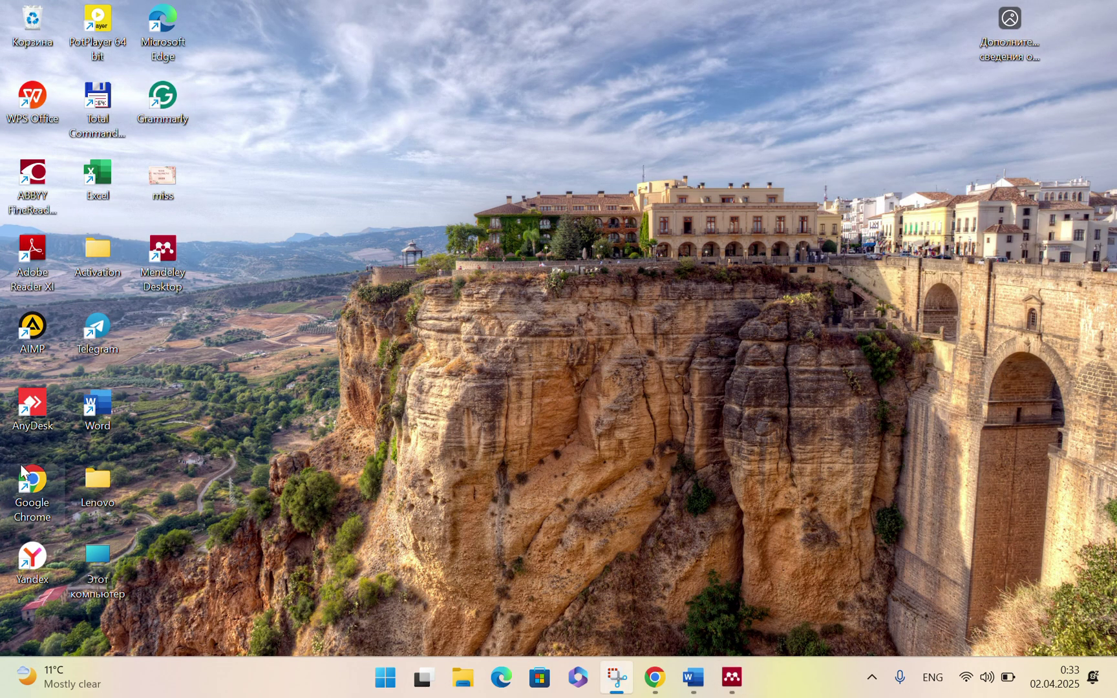
{"action": "double_click", "coordinate": [33, 483]}
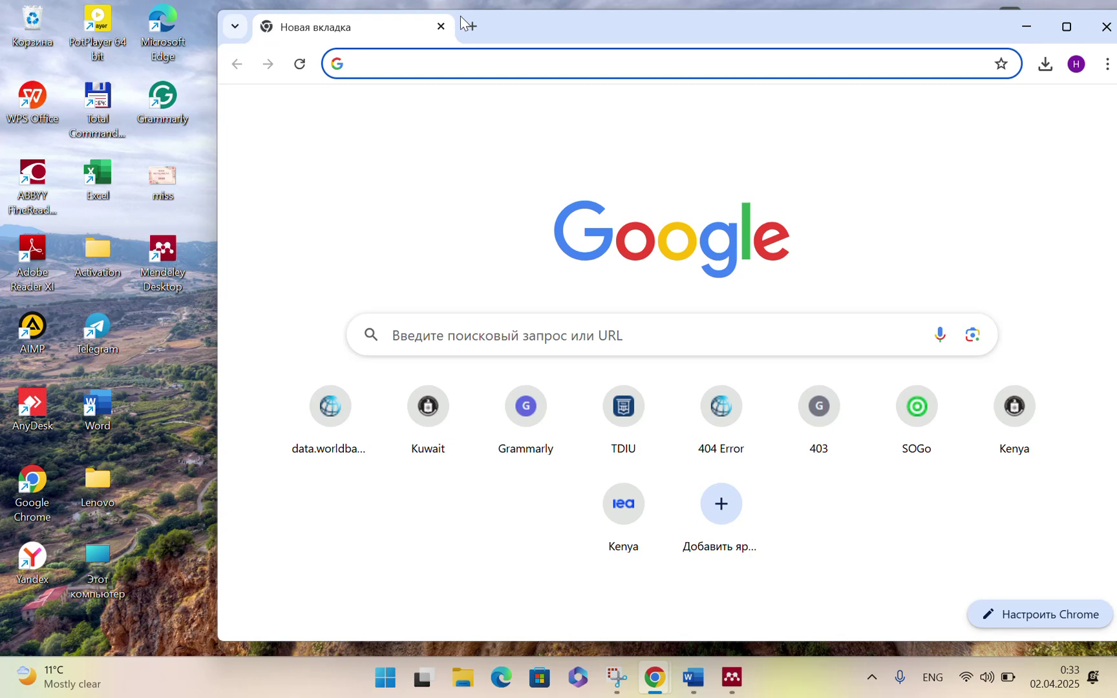
{"action": "left_click", "coordinate": [427, 333]}
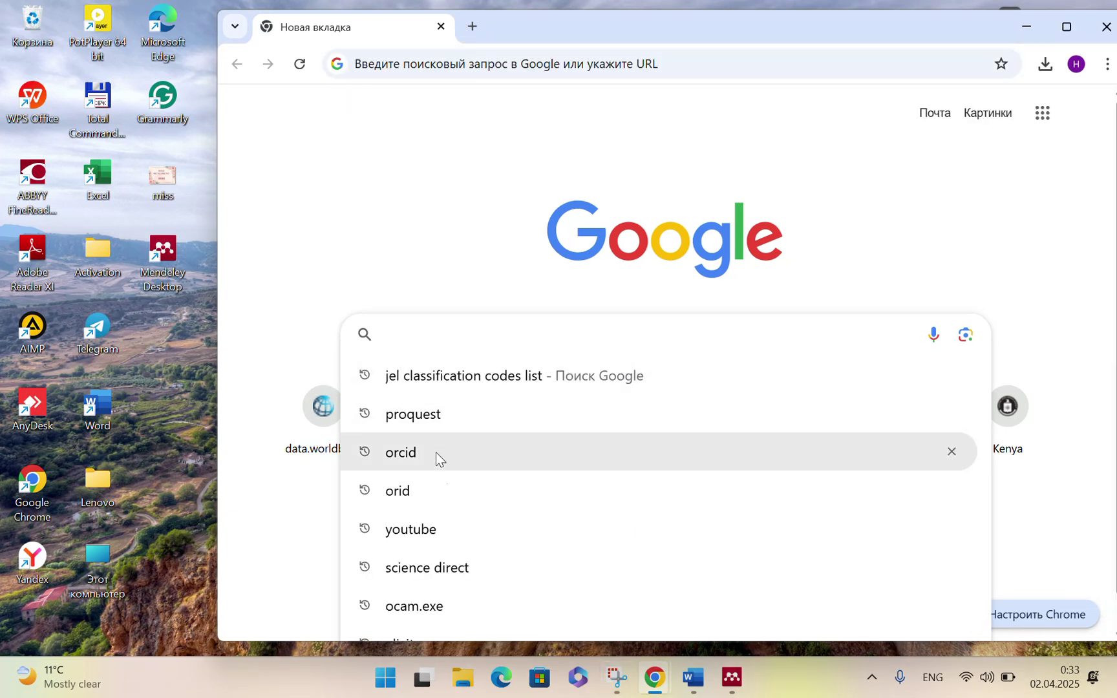
{"action": "left_click", "coordinate": [447, 564]}
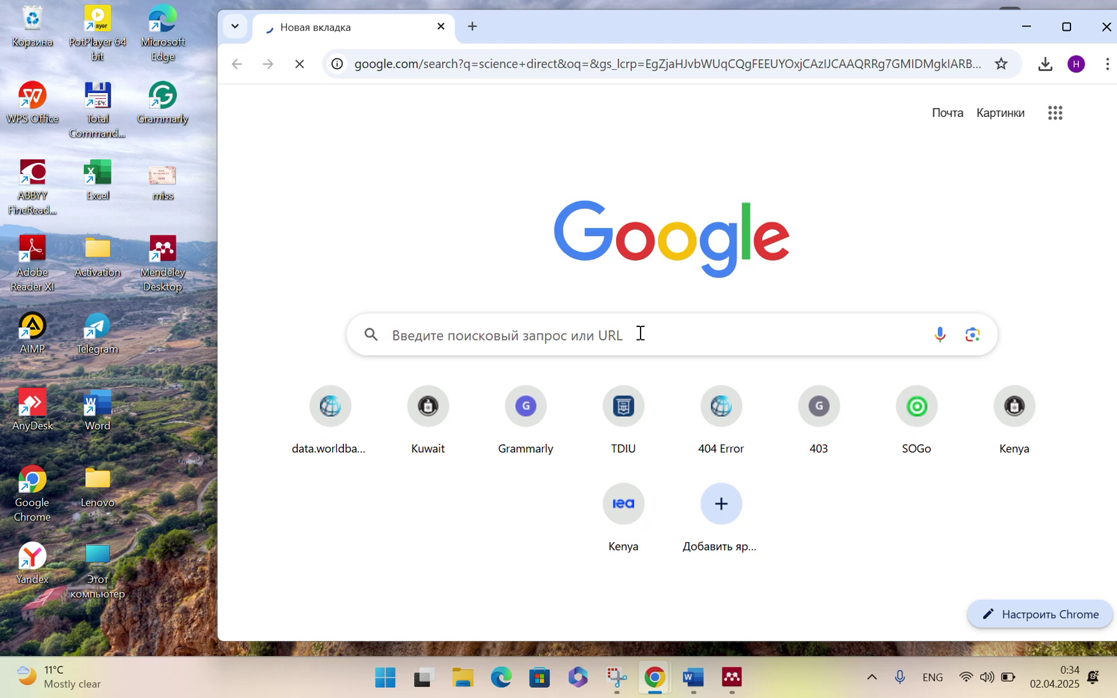
{"action": "double_click", "coordinate": [462, 25]}
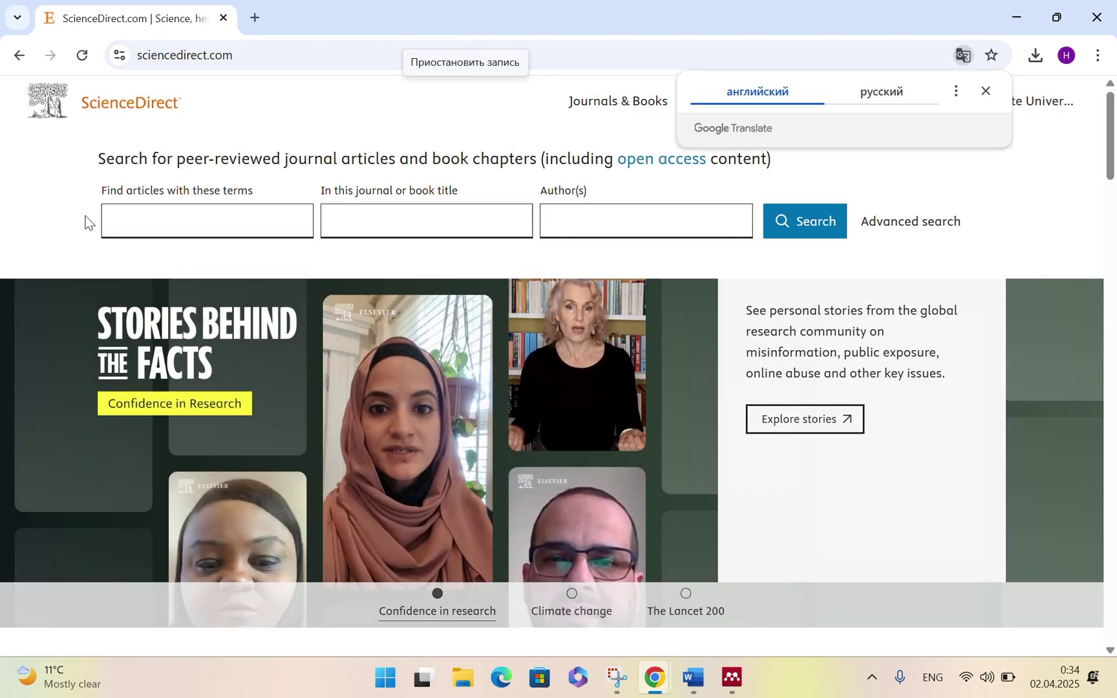
Search ScienceDirect for "economy of Kuwait" and look through the listed articles
{"action": "left_click", "coordinate": [141, 223]}
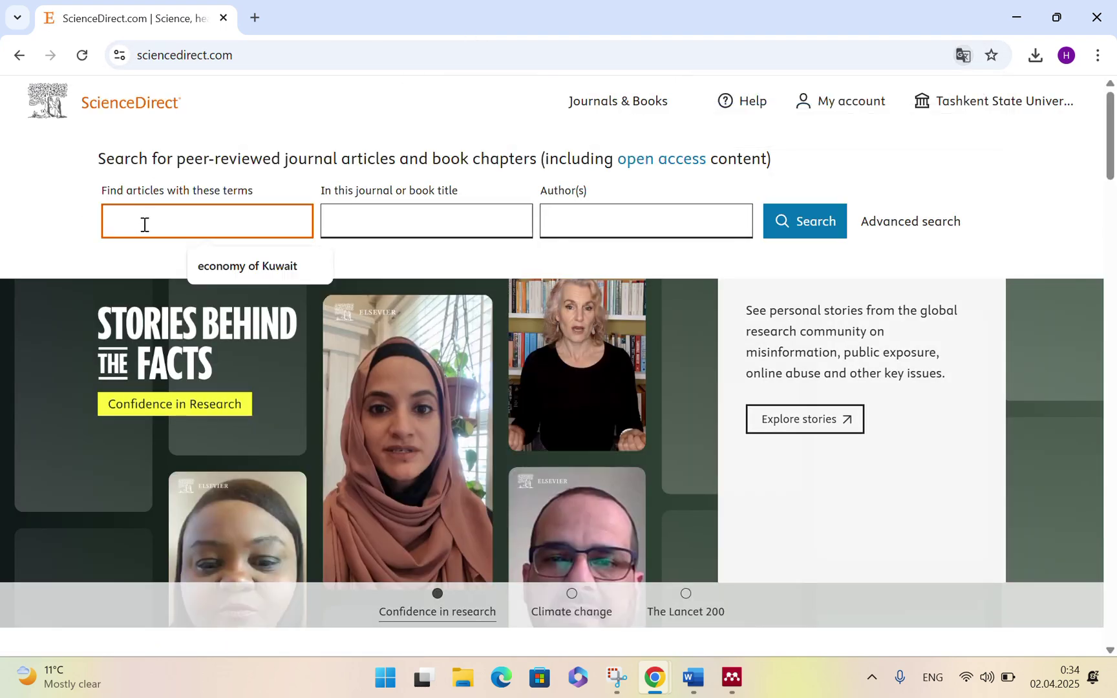
{"action": "left_click", "coordinate": [245, 263]}
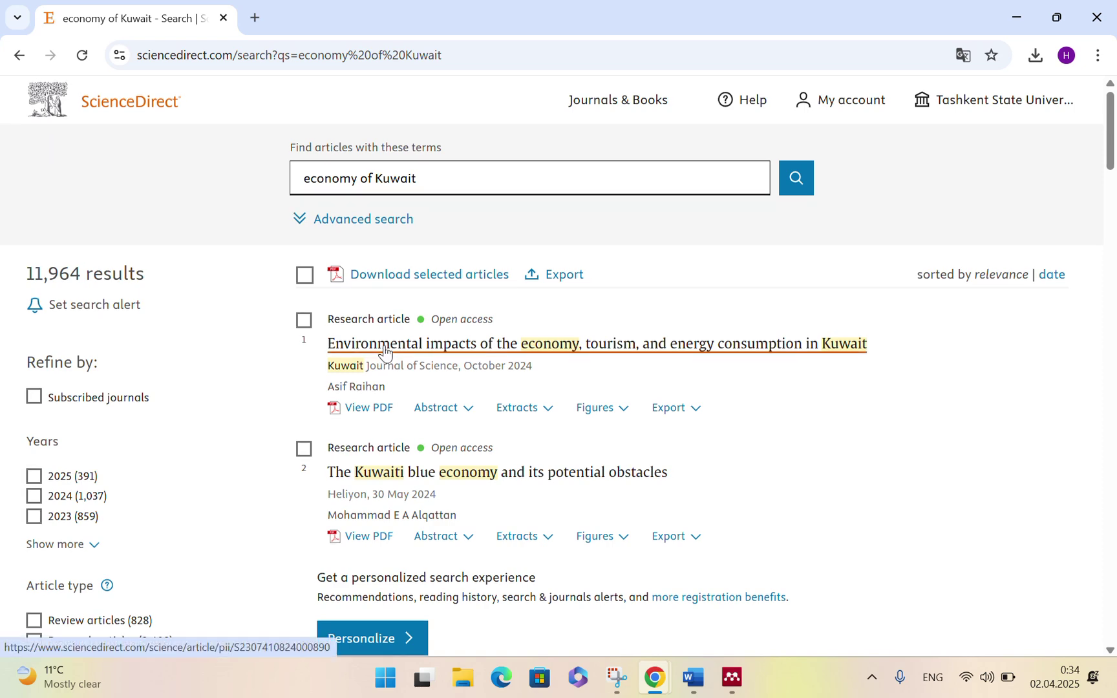
{"action": "scroll", "coordinate": [384, 351], "scroll_direction": "down", "scroll_amount": 4}
{"action": "scroll", "coordinate": [384, 351], "scroll_direction": "down", "scroll_amount": 5}
{"action": "scroll", "coordinate": [384, 346], "scroll_direction": "up", "scroll_amount": 5}
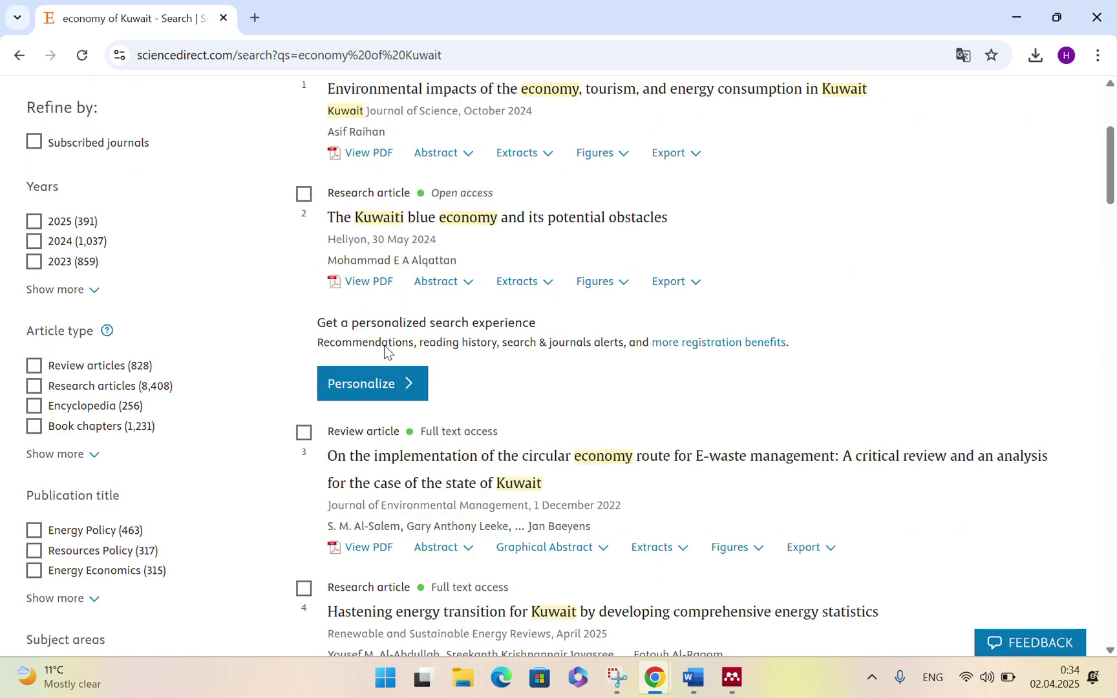
Open the PDF of the first result, on environmental impacts of Kuwait's economy, and copy the Introduction passage starting "Over the past forty years, tourism"
{"action": "scroll", "coordinate": [384, 346], "scroll_direction": "up", "scroll_amount": 4}
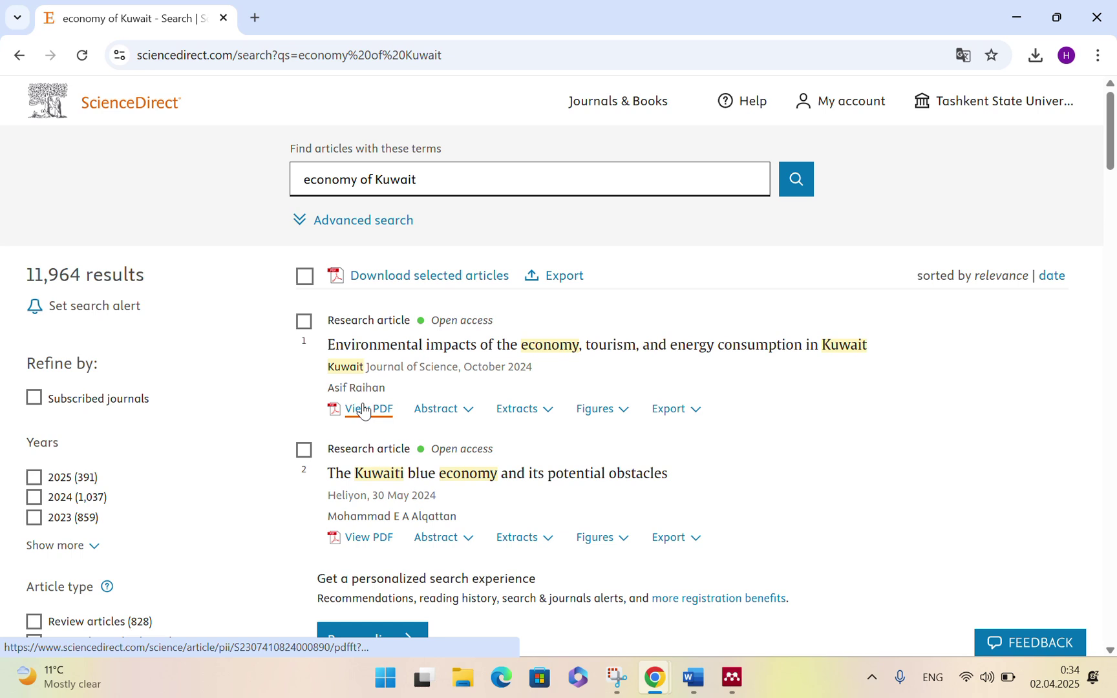
{"action": "left_click", "coordinate": [364, 411]}
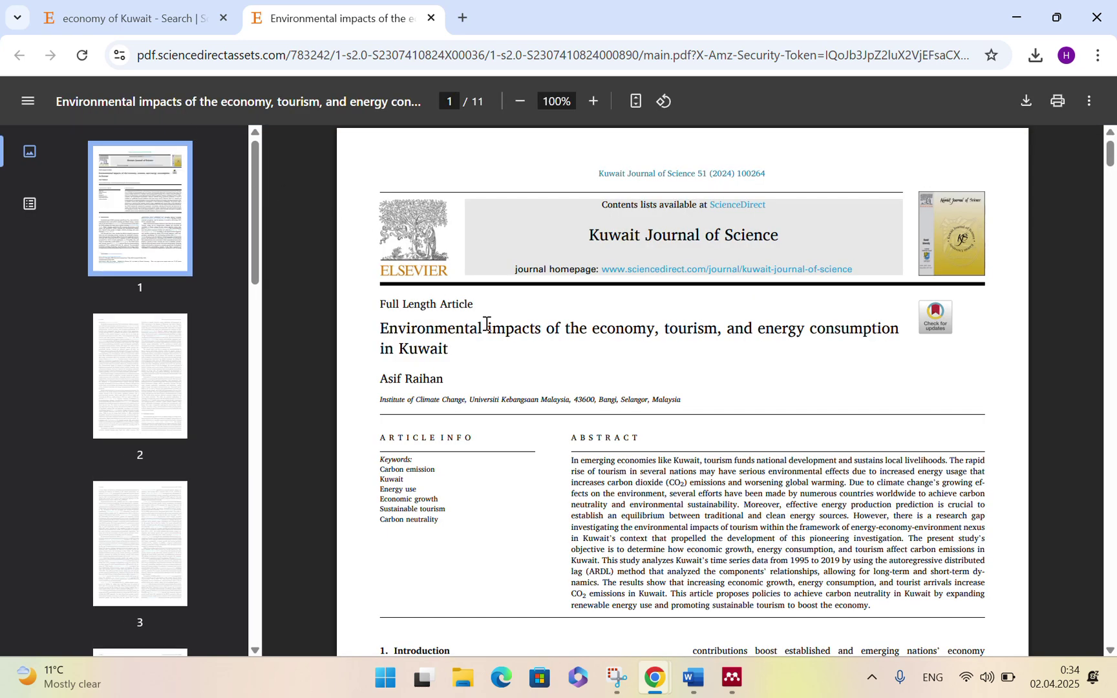
{"action": "scroll", "coordinate": [488, 314], "scroll_direction": "down", "scroll_amount": 7}
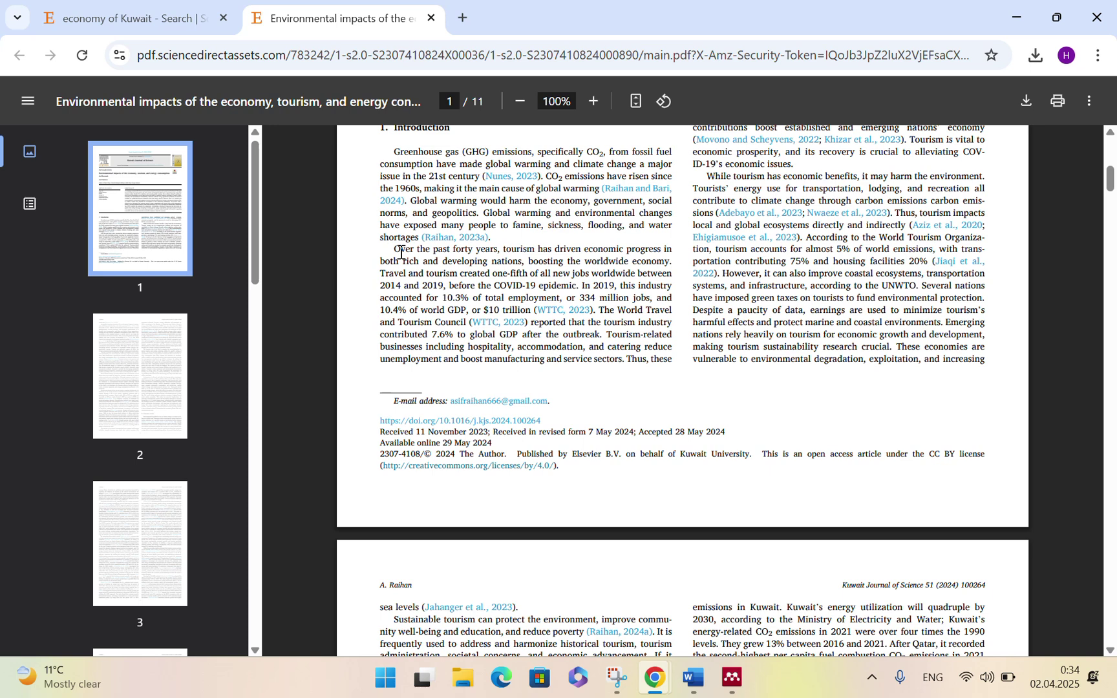
{"action": "left_click_drag", "start_coordinate": [394, 249], "coordinate": [669, 310]}
{"action": "key", "text": "ctrl+c"}
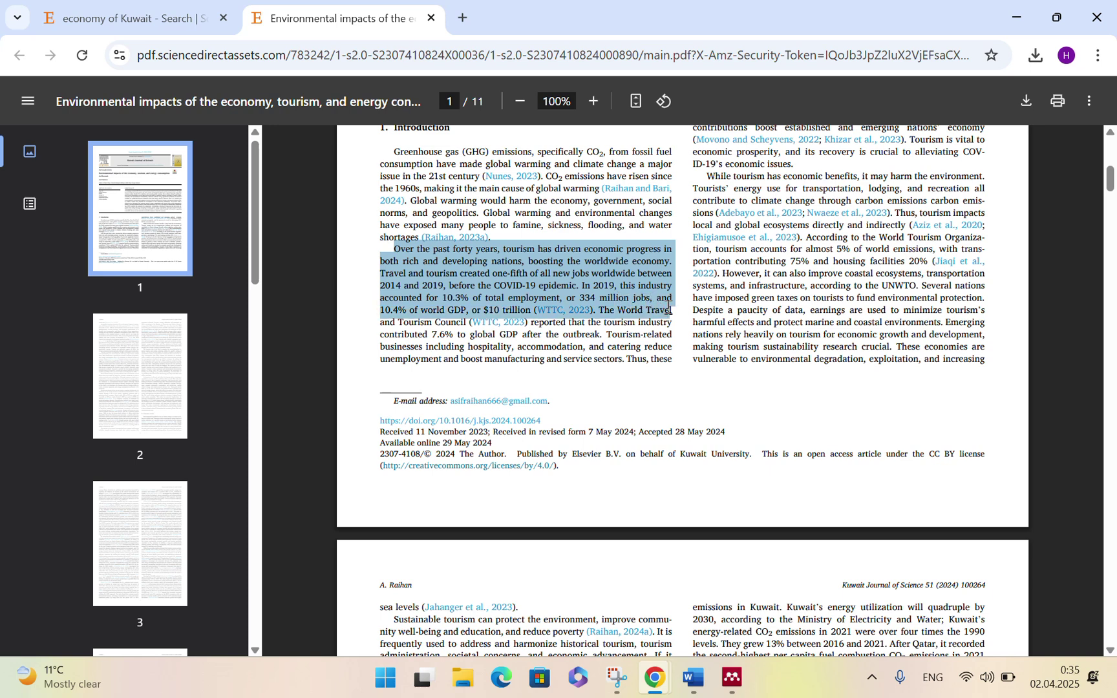
Switch to the Word paper and paste the copied tourism passage after "2014." at the end of the agriculture paragraph
{"action": "left_click", "coordinate": [693, 677]}
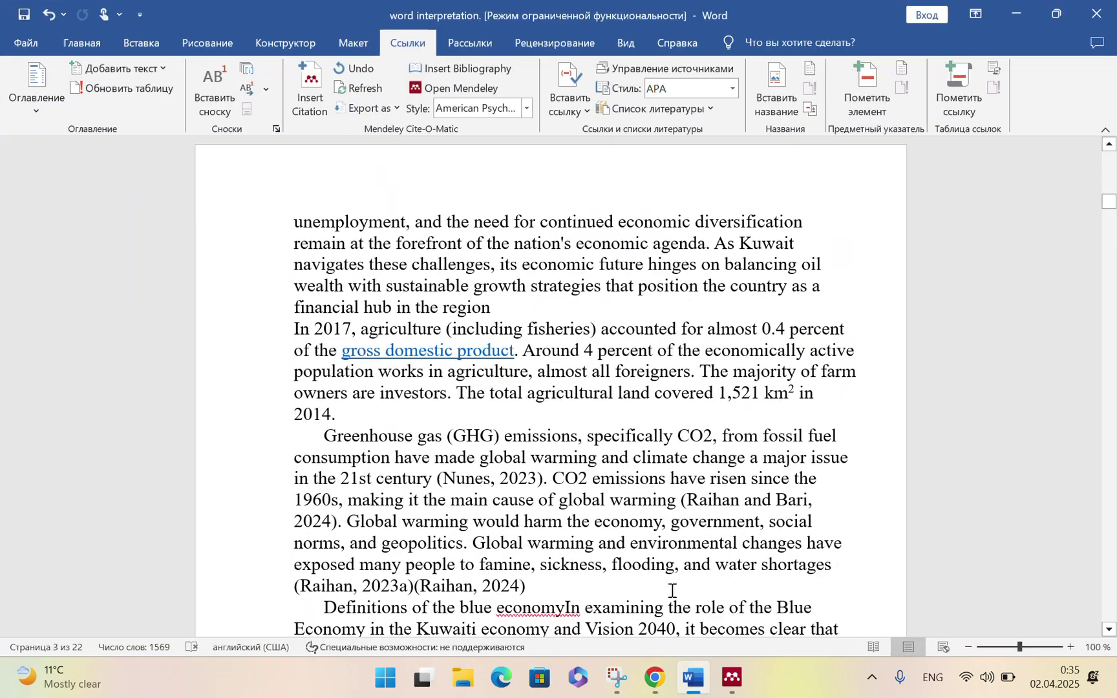
{"action": "scroll", "coordinate": [481, 436], "scroll_direction": "down", "scroll_amount": 2}
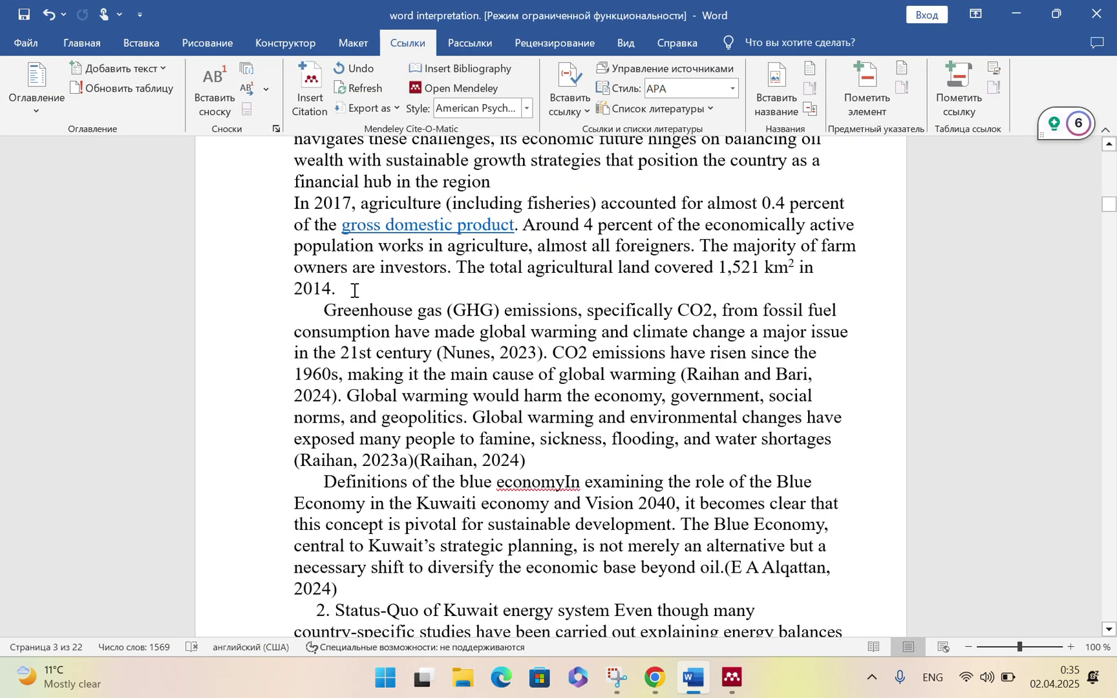
{"action": "left_click", "coordinate": [348, 287]}
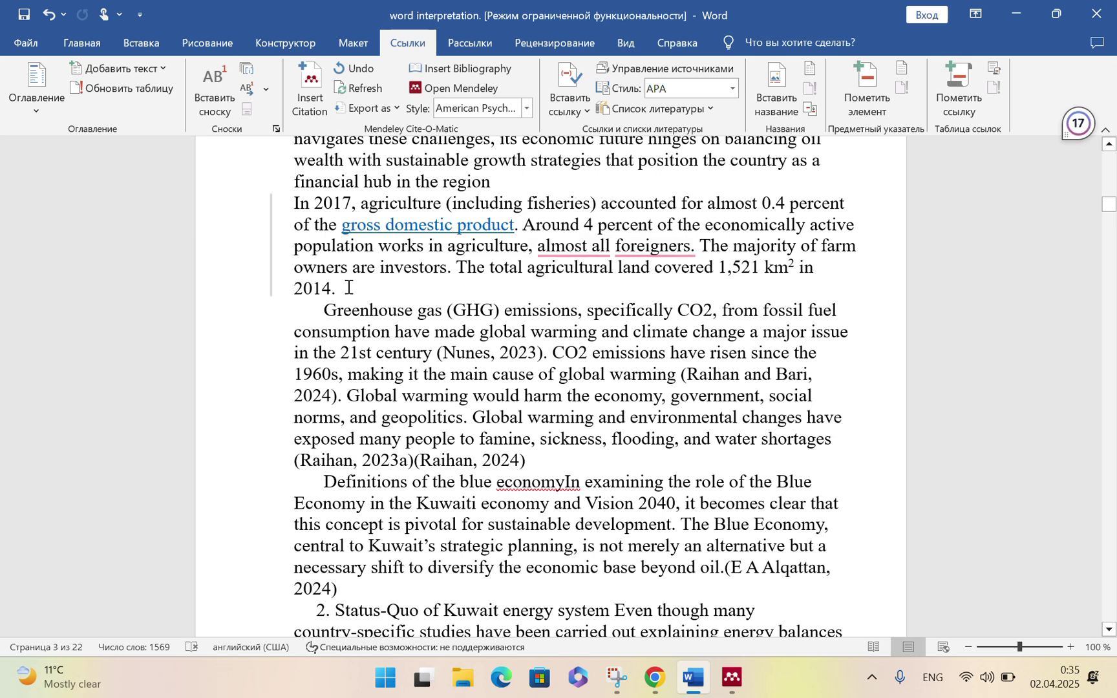
{"action": "key", "text": "ctrl+v"}
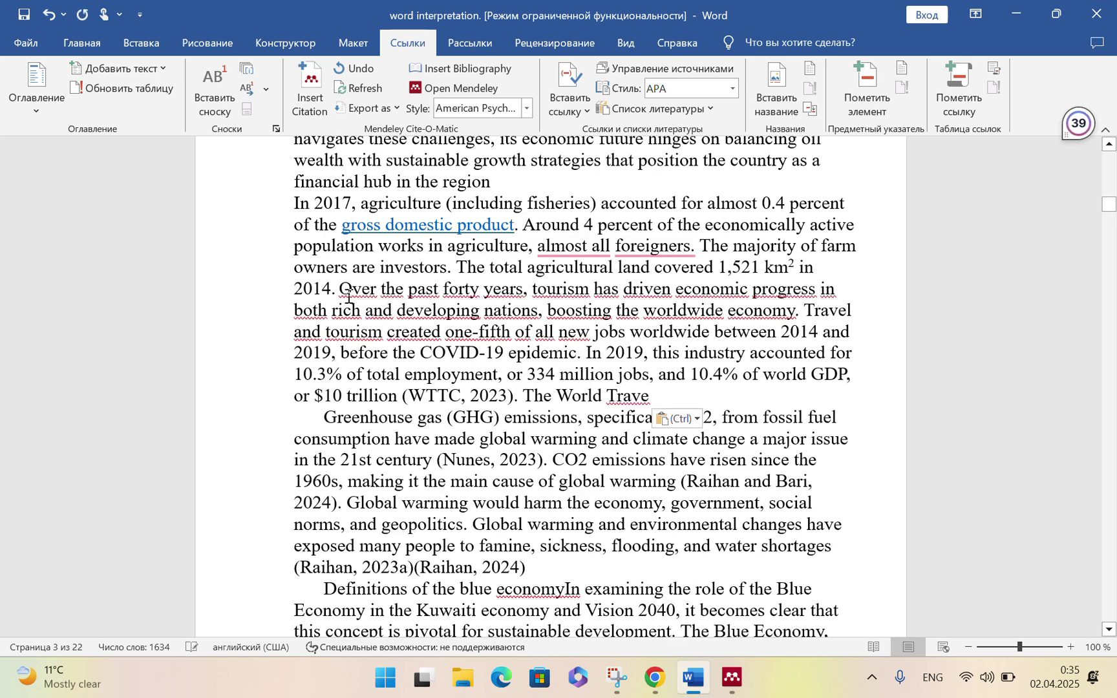
Insert a Mendeley citation after "Travel" in the pasted passage, choosing the article "COVID-19 and the construction sector"
{"action": "left_click", "coordinate": [661, 394]}
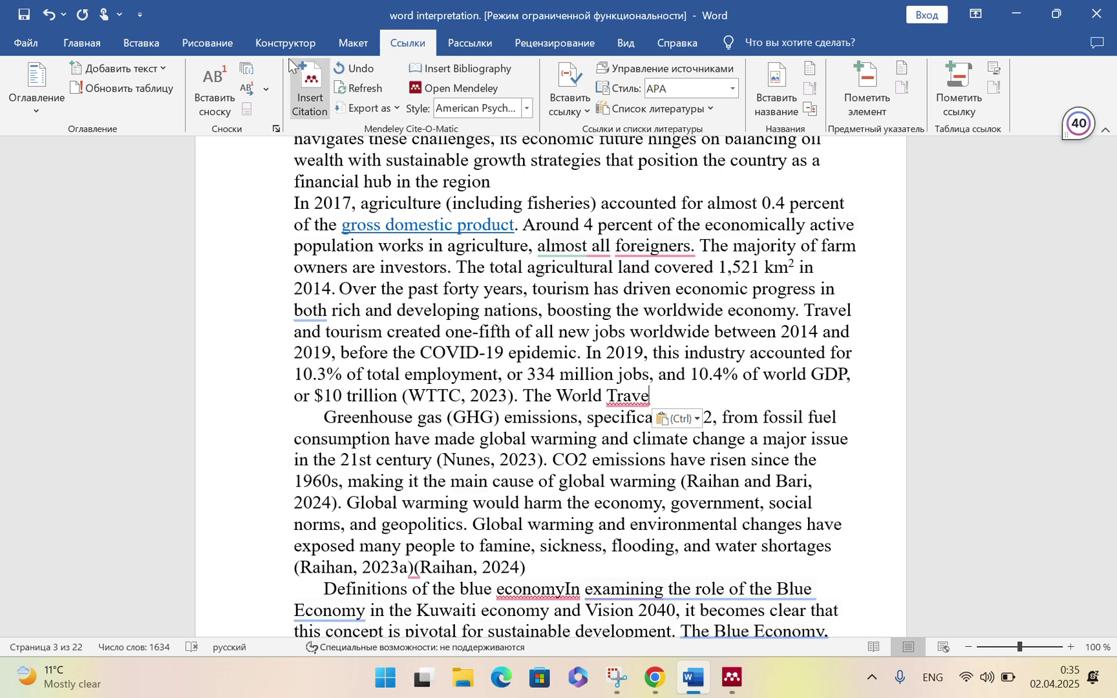
{"action": "left_click", "coordinate": [312, 88]}
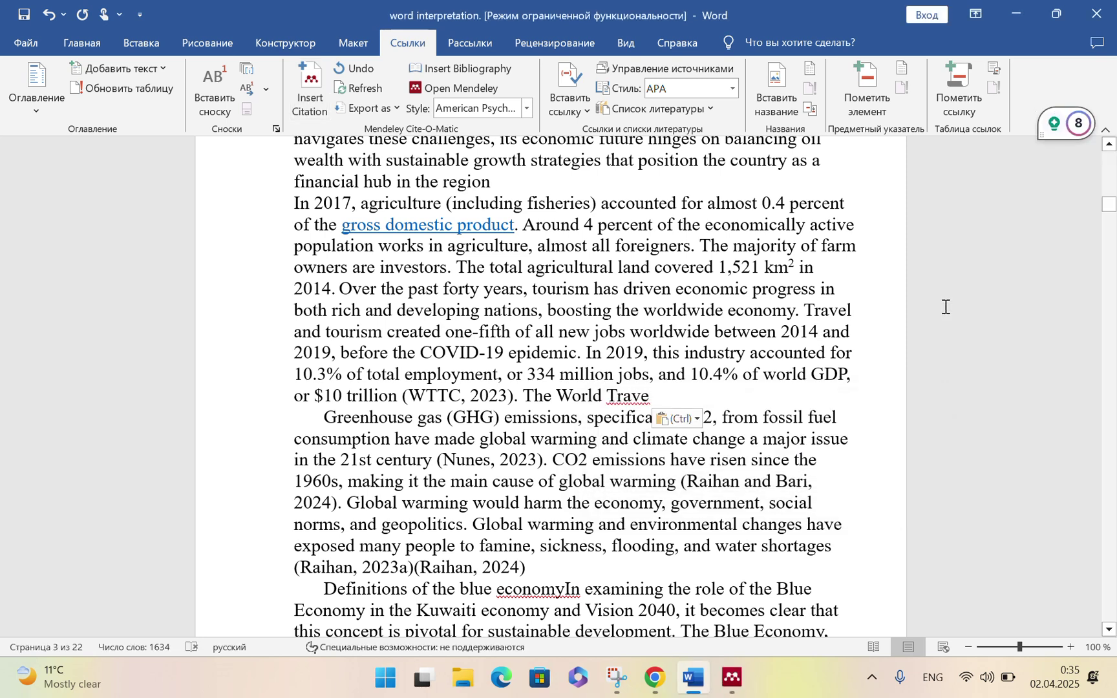
{"action": "left_click", "coordinate": [557, 290]}
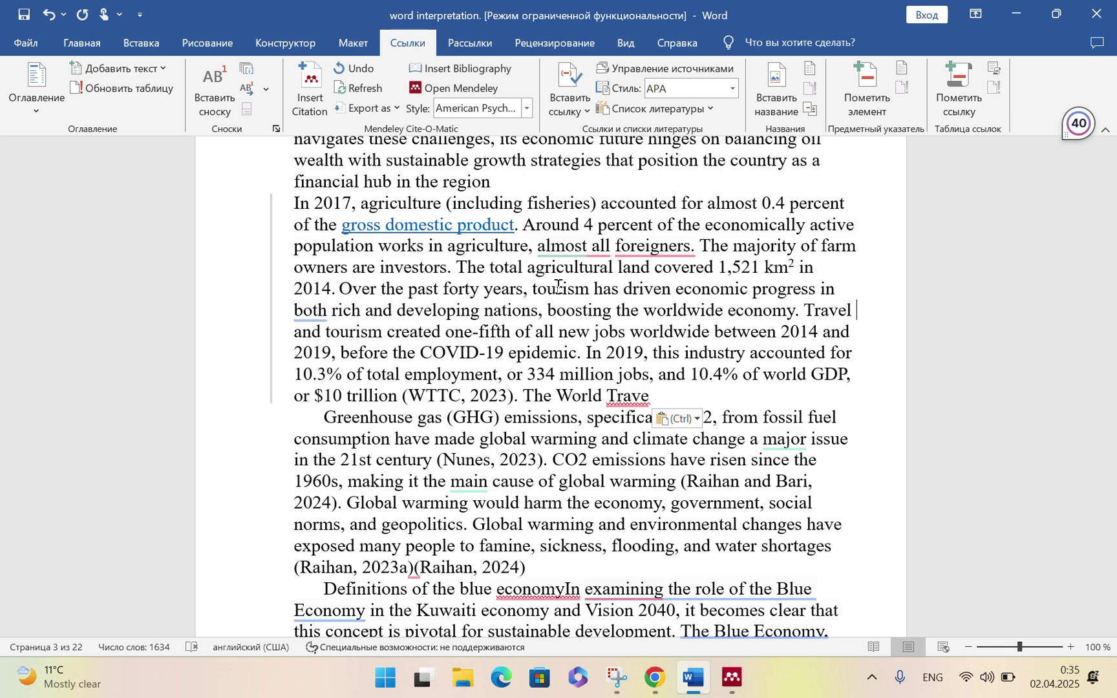
{"action": "left_click", "coordinate": [308, 93]}
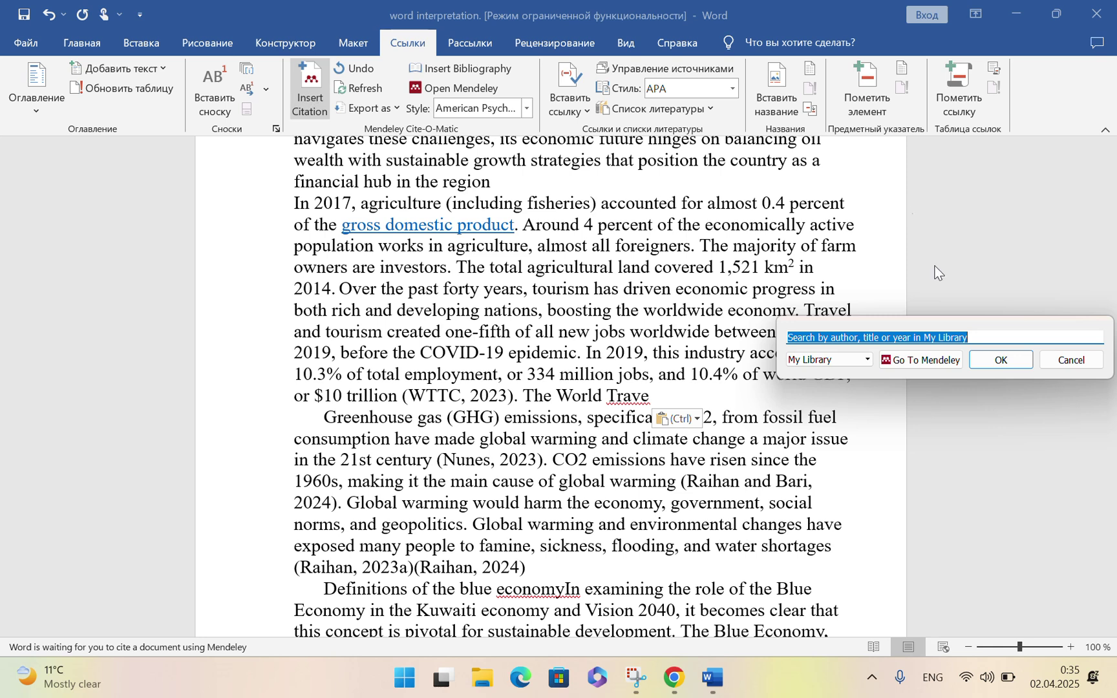
{"action": "left_click", "coordinate": [915, 362]}
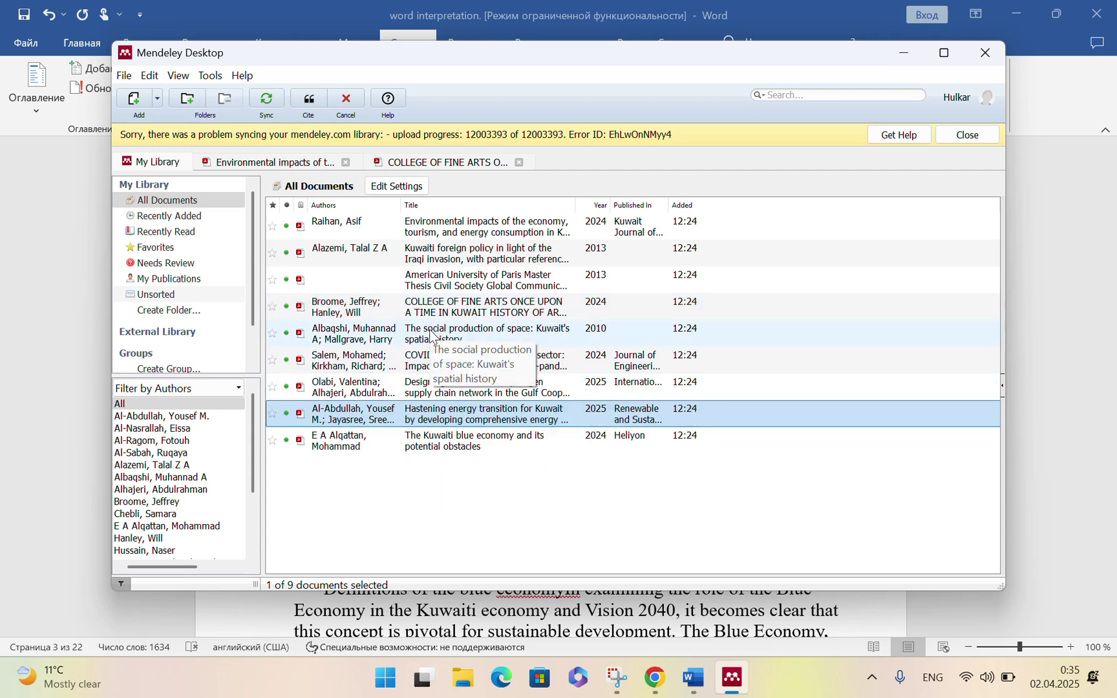
{"action": "double_click", "coordinate": [414, 360]}
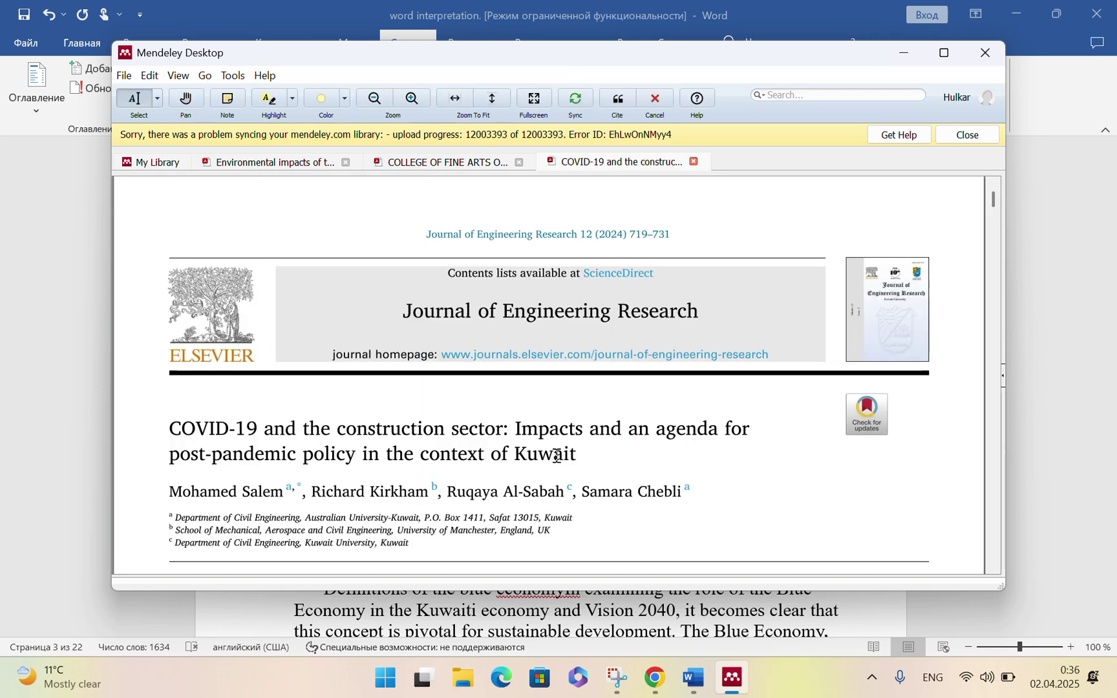
{"action": "left_click", "coordinate": [617, 102]}
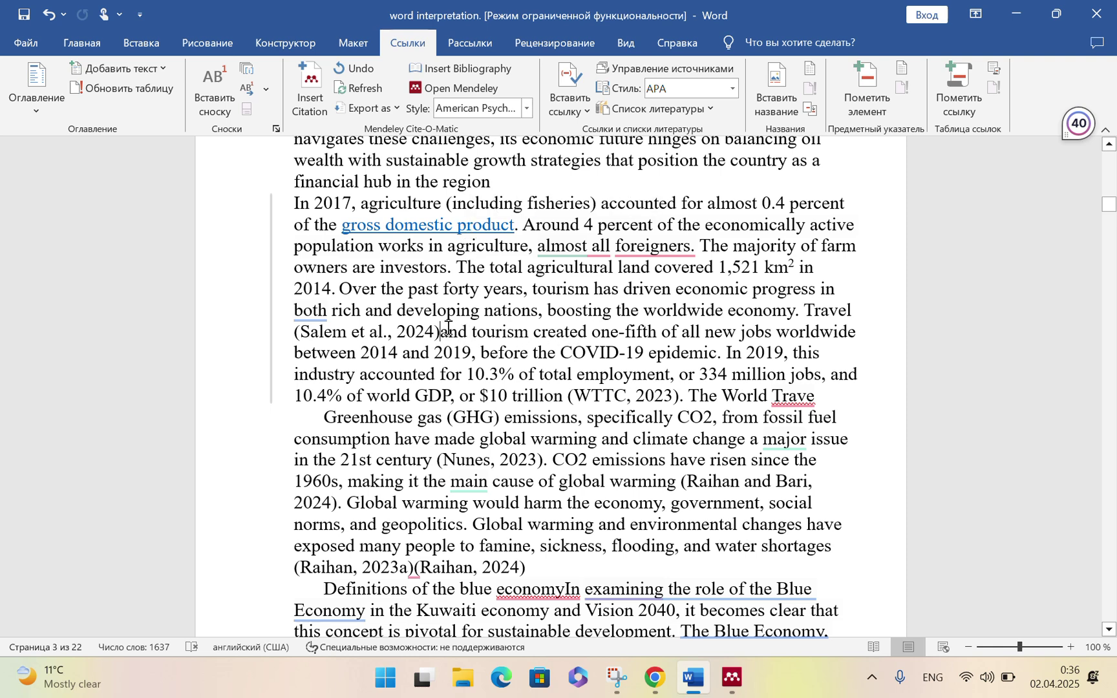
Undo the inserted Mendeley citation and the pasted tourism passage
{"action": "left_click", "coordinate": [458, 42]}
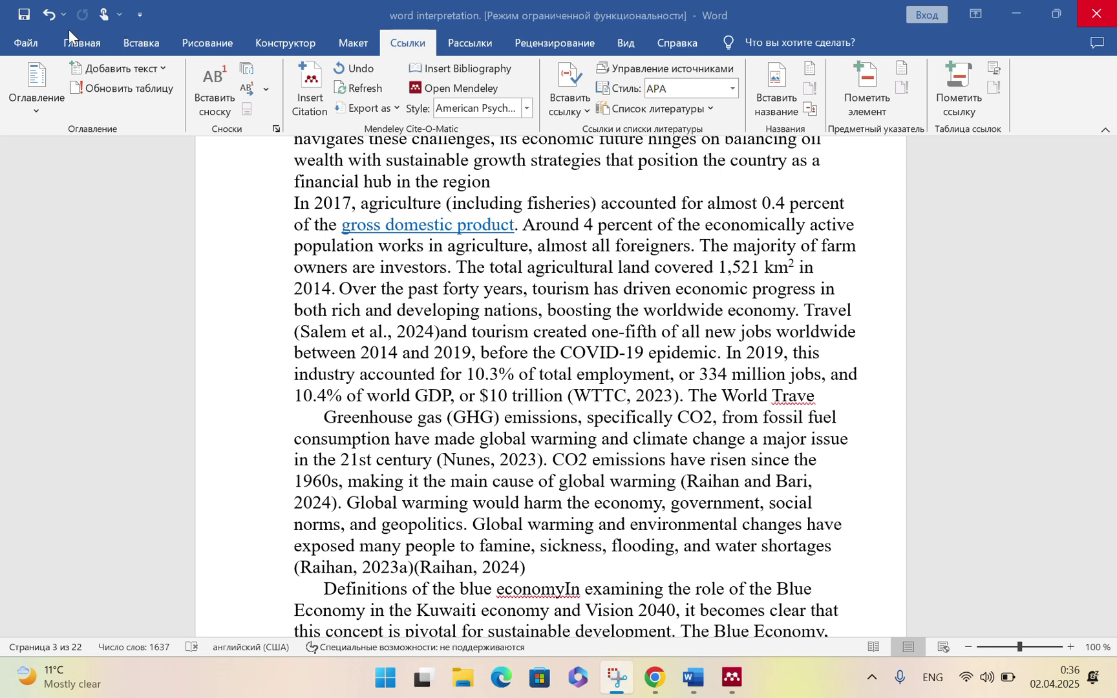
{"action": "left_click", "coordinate": [52, 15]}
{"action": "left_click", "coordinate": [51, 11]}
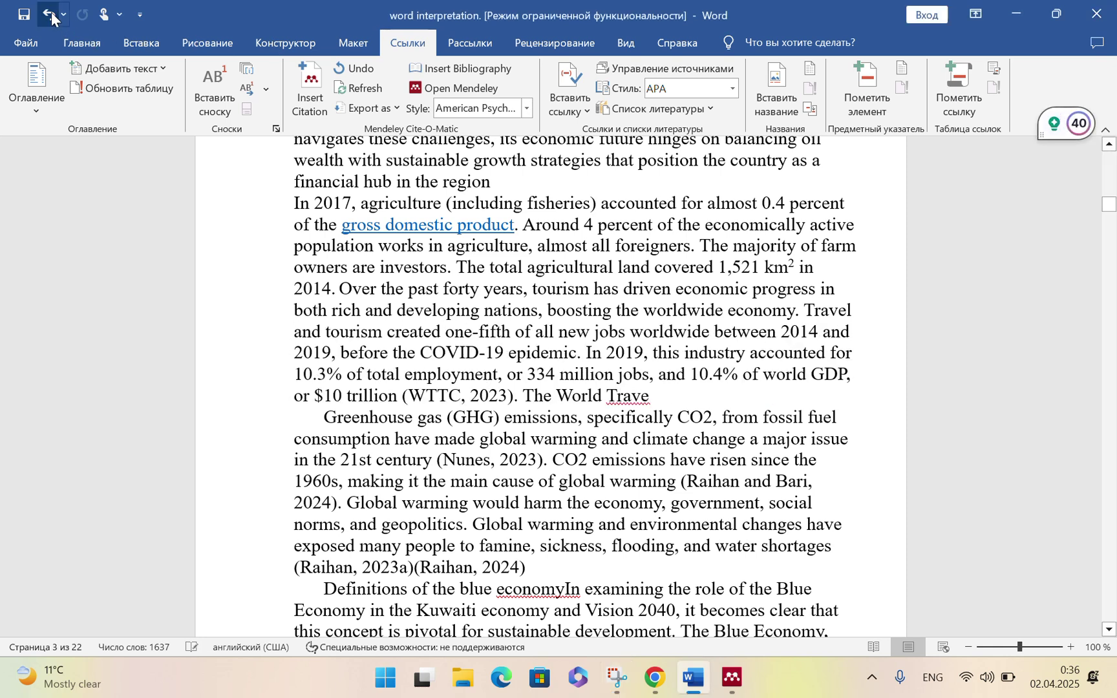
{"action": "left_click", "coordinate": [52, 12]}
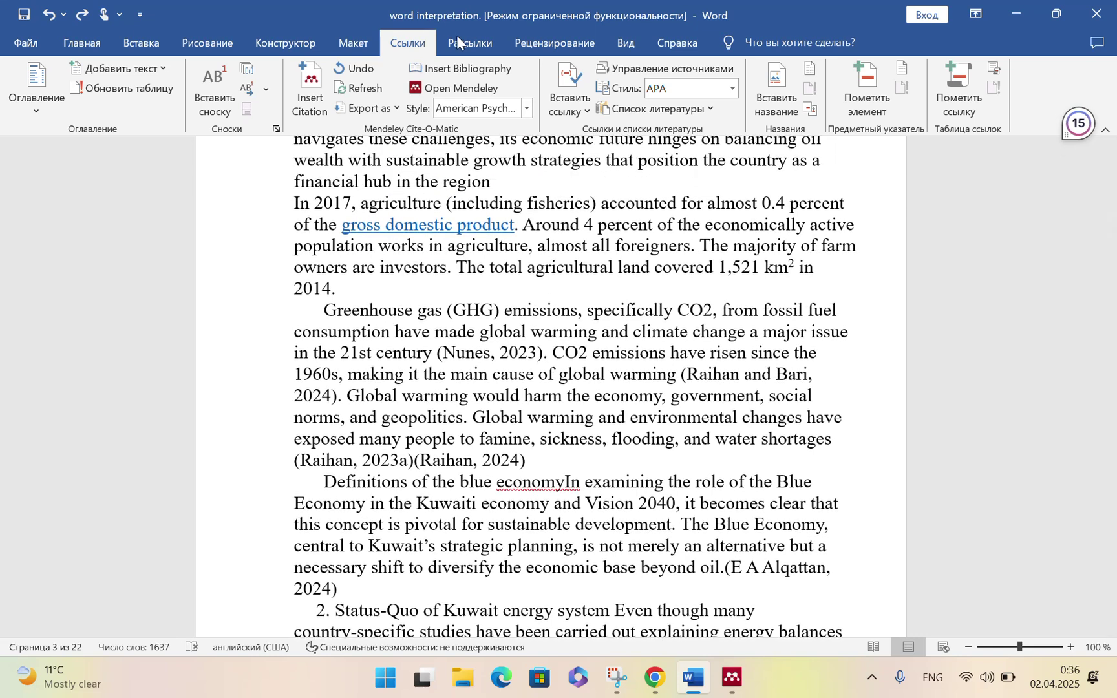
{"action": "left_click", "coordinate": [461, 32]}
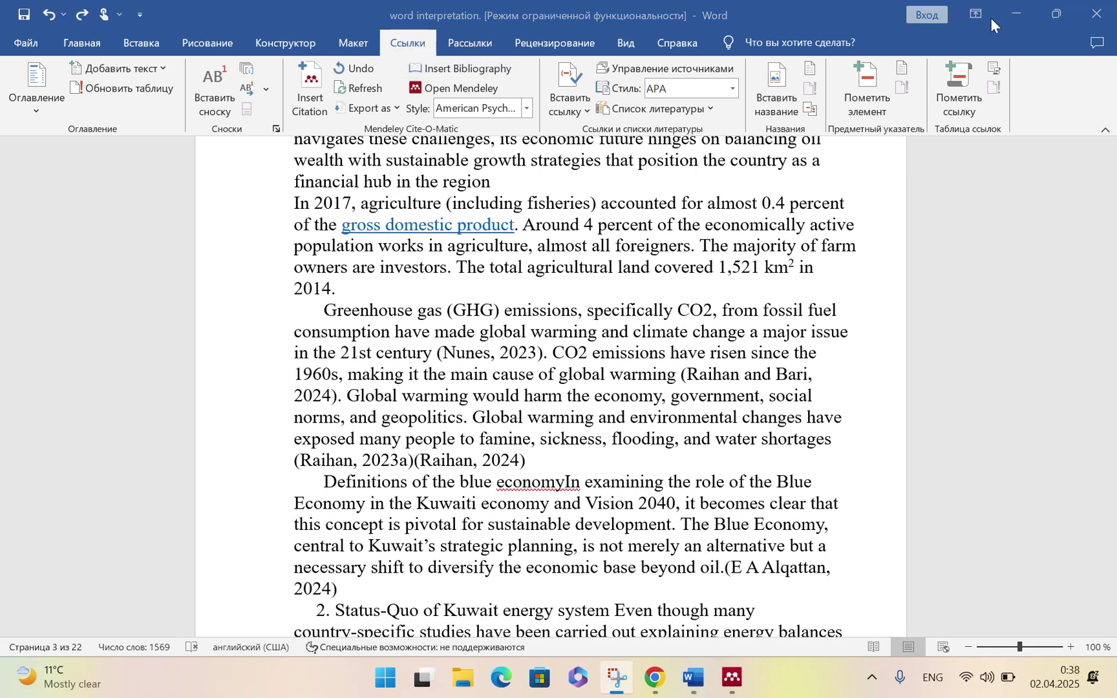
Minimize the Word paper and close the Mendeley and Chrome windows
{"action": "left_click", "coordinate": [1019, 14]}
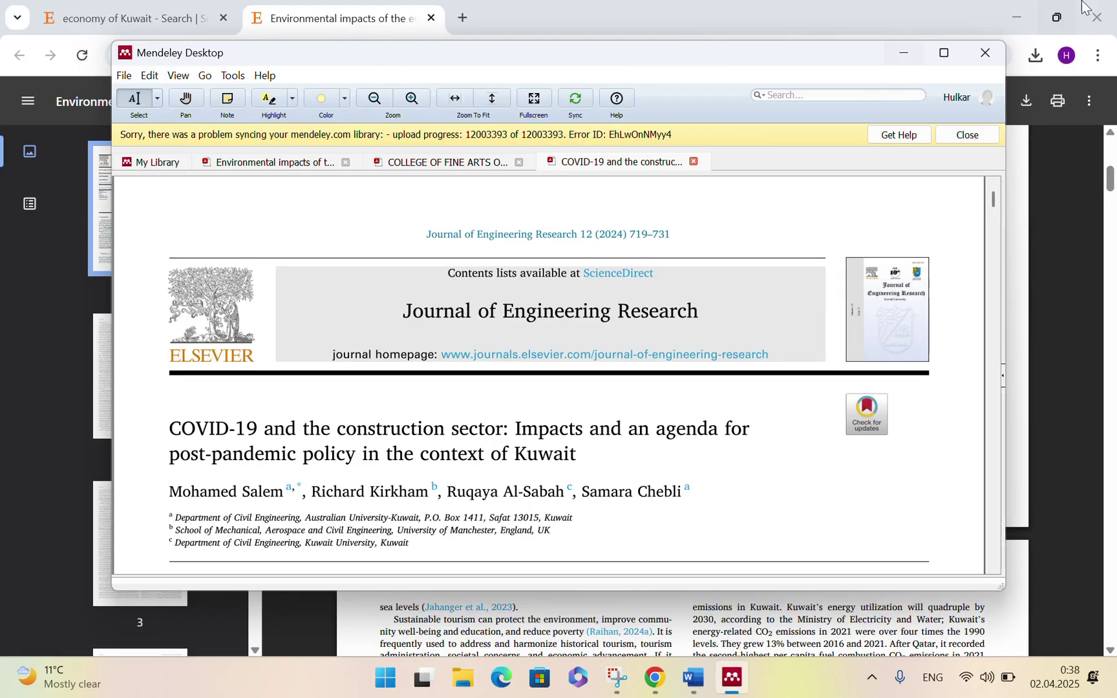
{"action": "left_click", "coordinate": [993, 52]}
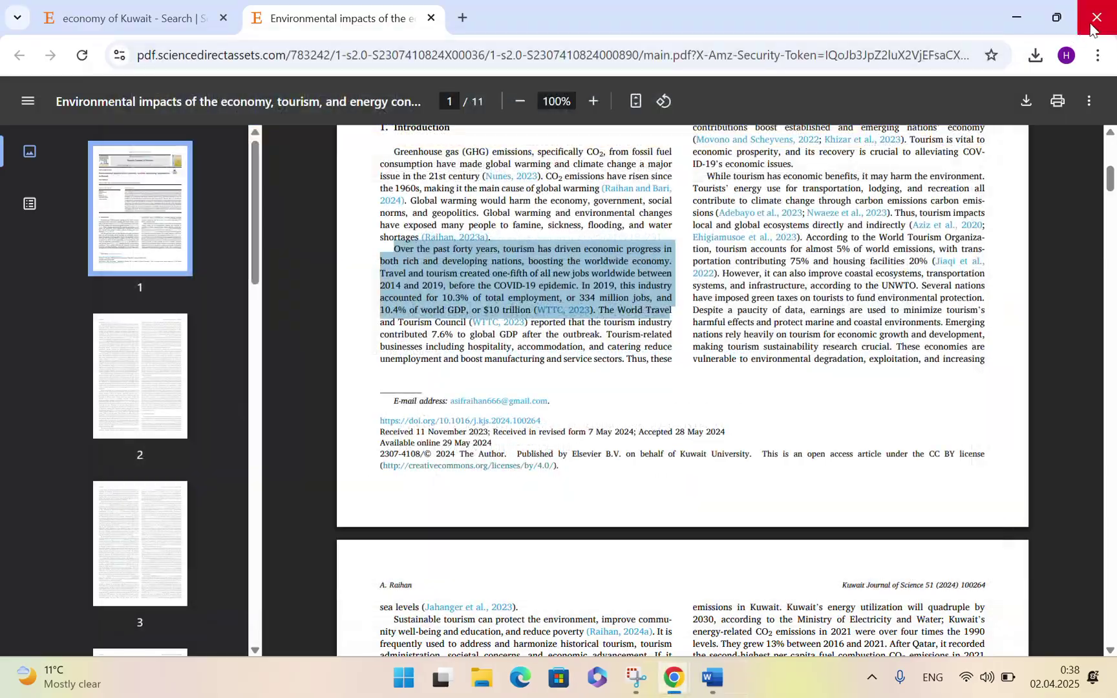
{"action": "left_click", "coordinate": [1082, 25]}
Launch Word from the desktop, open the document titled "THE ECONOMY OF KUWAIT" and maximize its window
{"action": "double_click", "coordinate": [123, 431]}
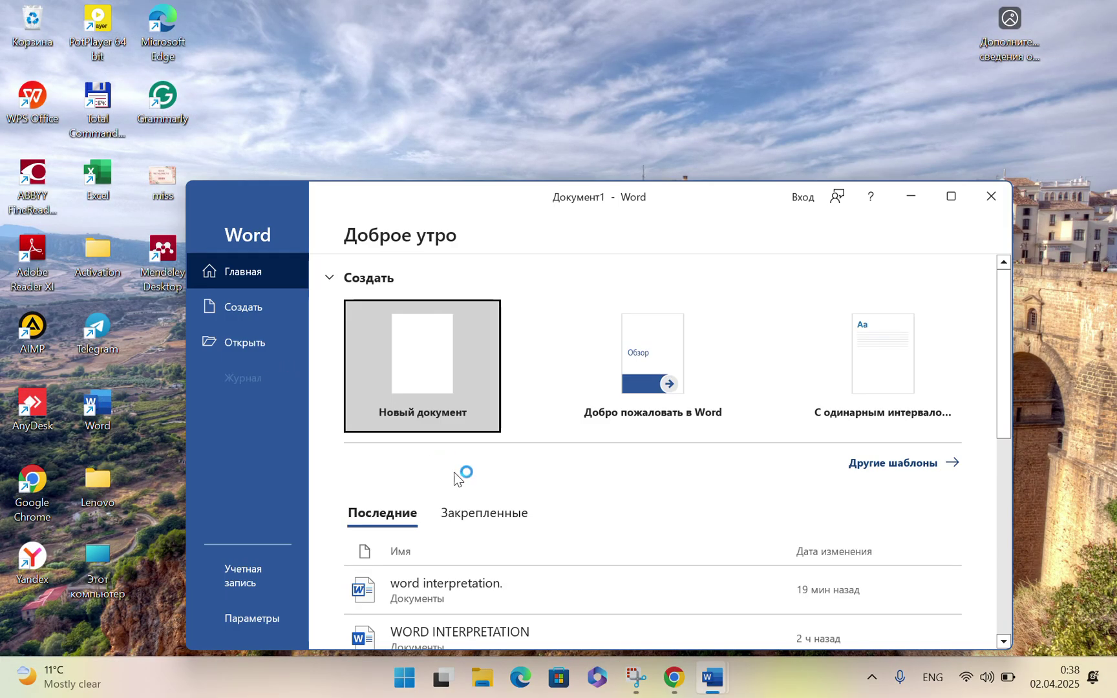
{"action": "scroll", "coordinate": [455, 498], "scroll_direction": "down", "scroll_amount": 3}
{"action": "key", "text": "Escape"}
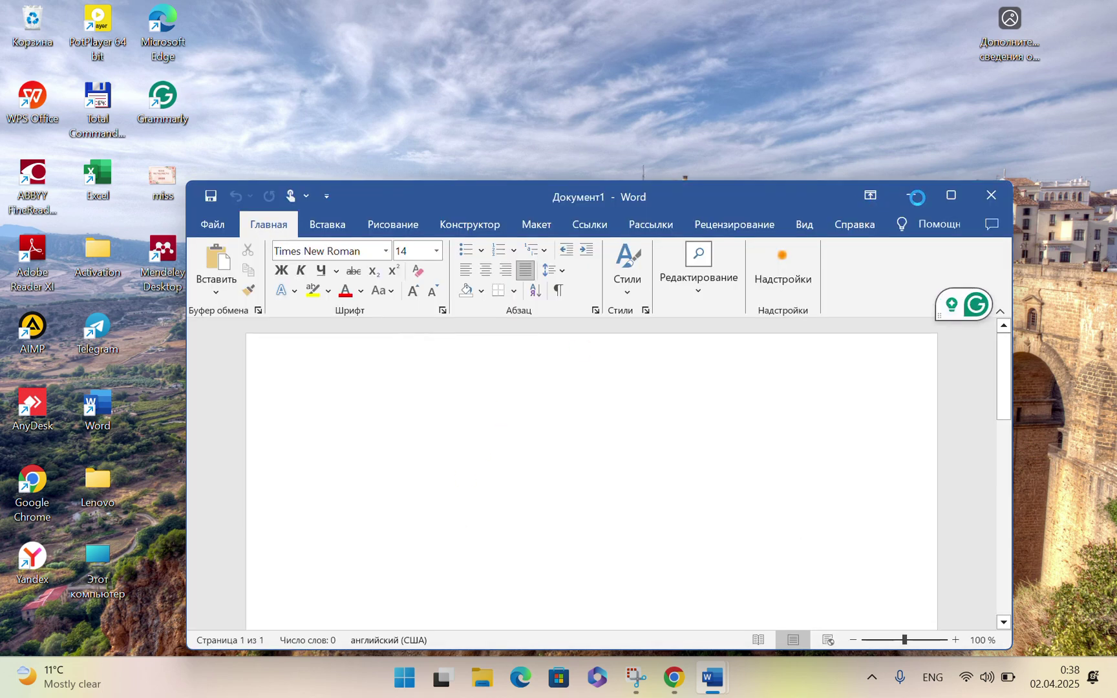
{"action": "left_click", "coordinate": [950, 195]}
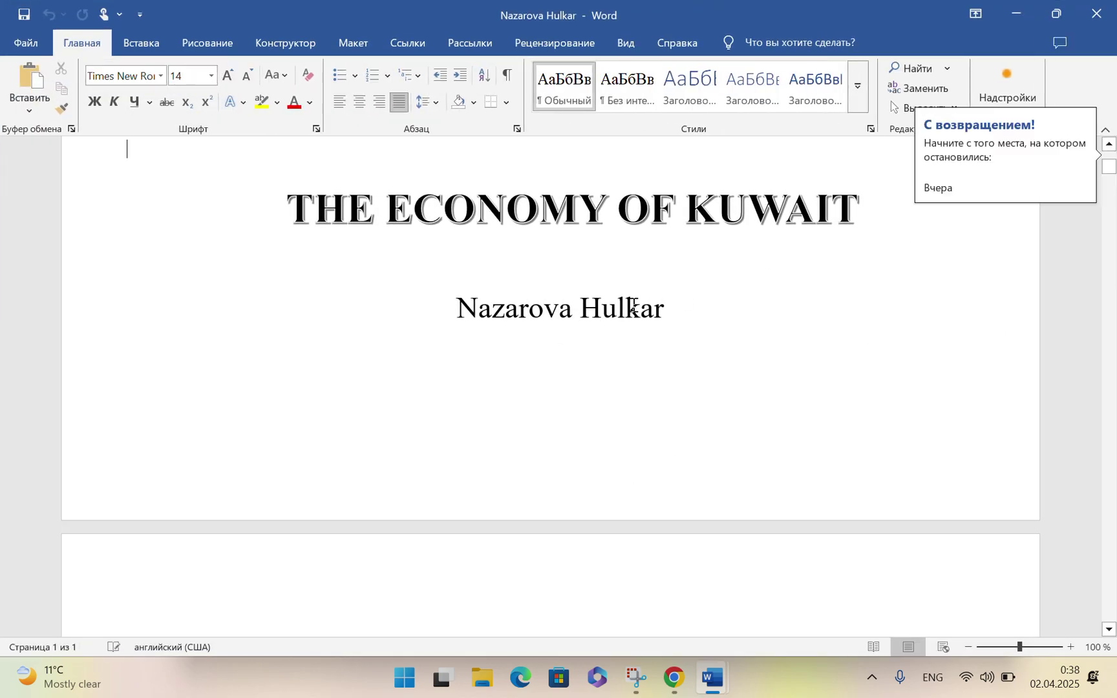
Look through the title page, the Learning outcomes list and the Official websites list of the Kuwait economy document
{"action": "scroll", "coordinate": [571, 303], "scroll_direction": "up", "scroll_amount": 4}
{"action": "scroll", "coordinate": [570, 301], "scroll_direction": "down", "scroll_amount": 5}
{"action": "scroll", "coordinate": [571, 300], "scroll_direction": "down", "scroll_amount": 5}
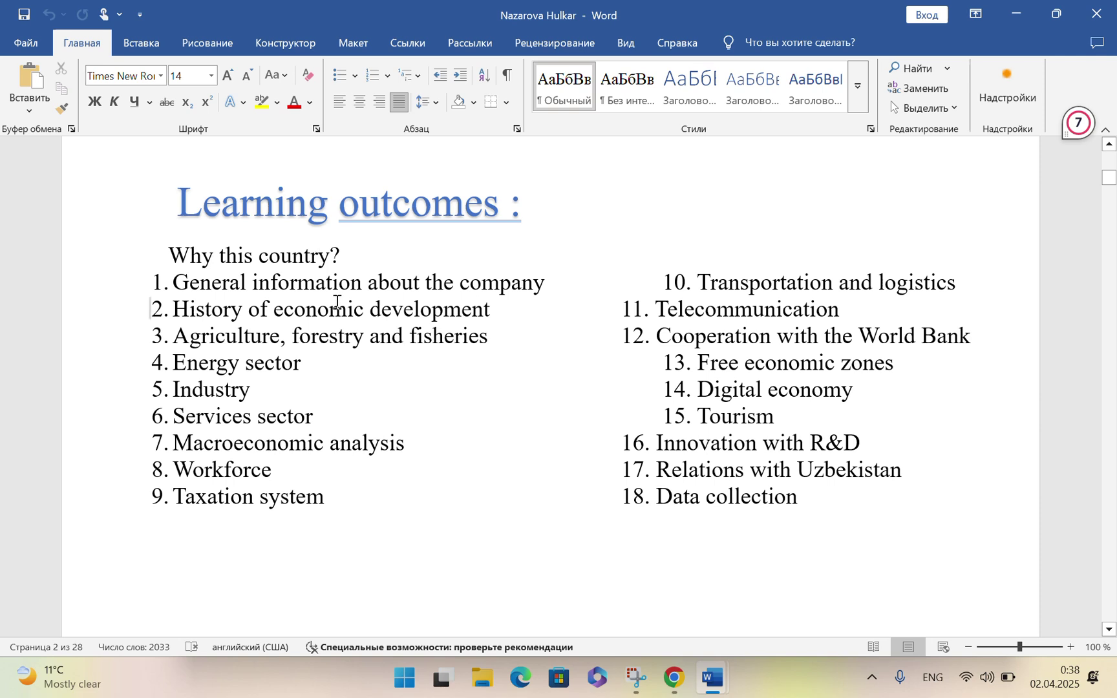
{"action": "scroll", "coordinate": [336, 302], "scroll_direction": "down", "scroll_amount": 1}
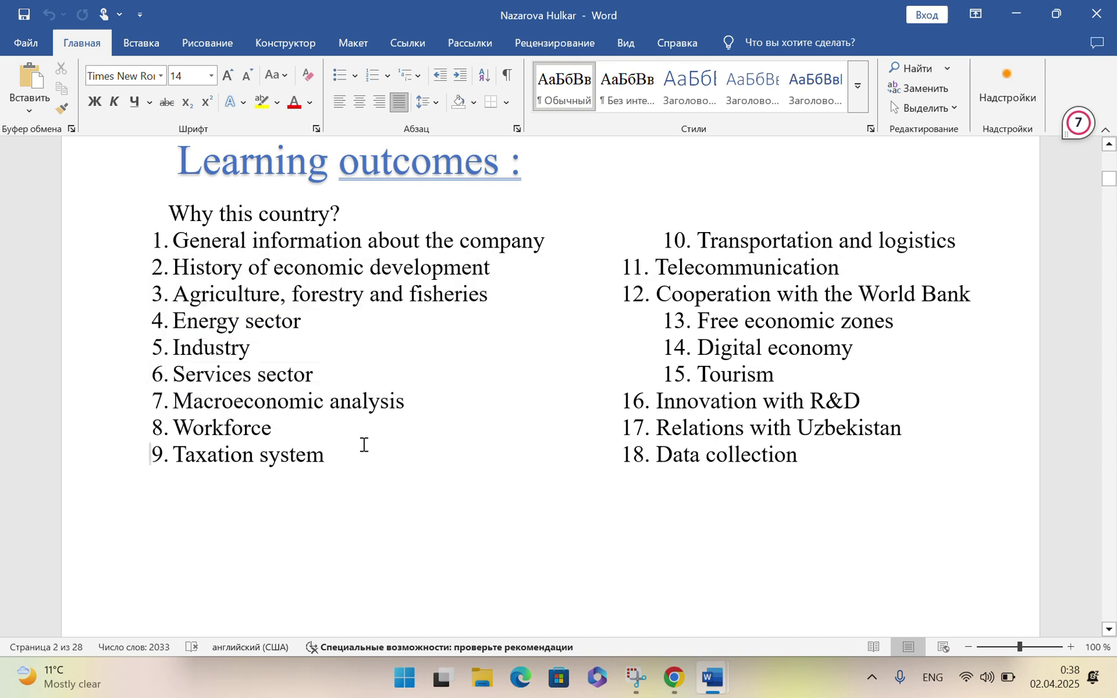
{"action": "scroll", "coordinate": [364, 445], "scroll_direction": "down", "scroll_amount": 15}
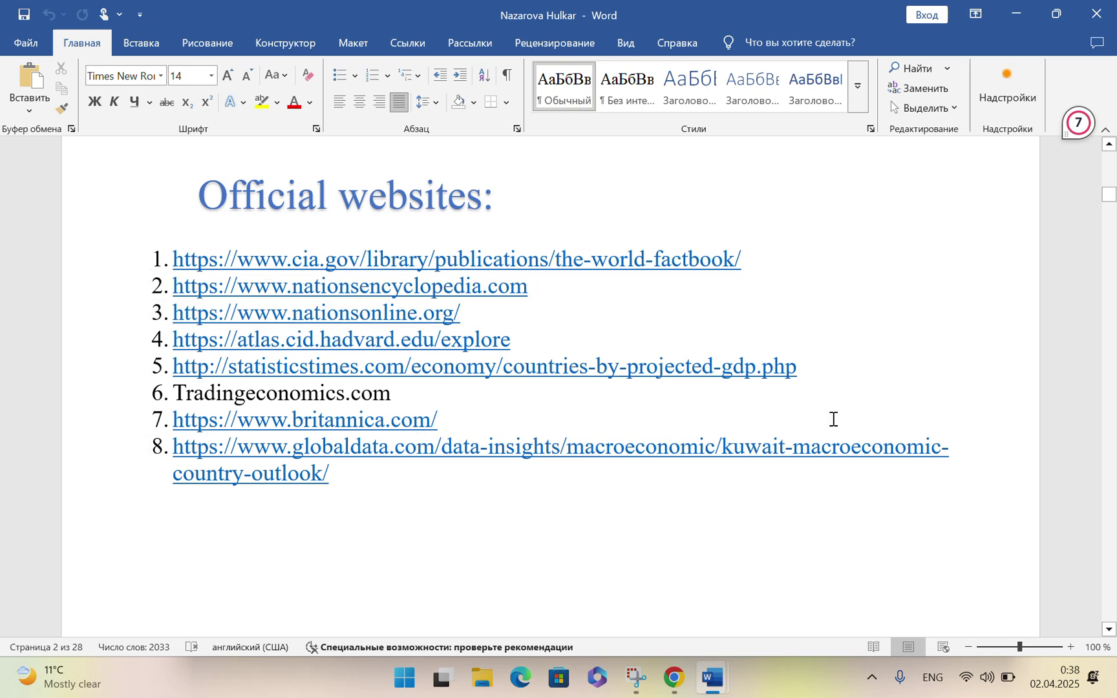
{"action": "scroll", "coordinate": [449, 294], "scroll_direction": "down", "scroll_amount": 8}
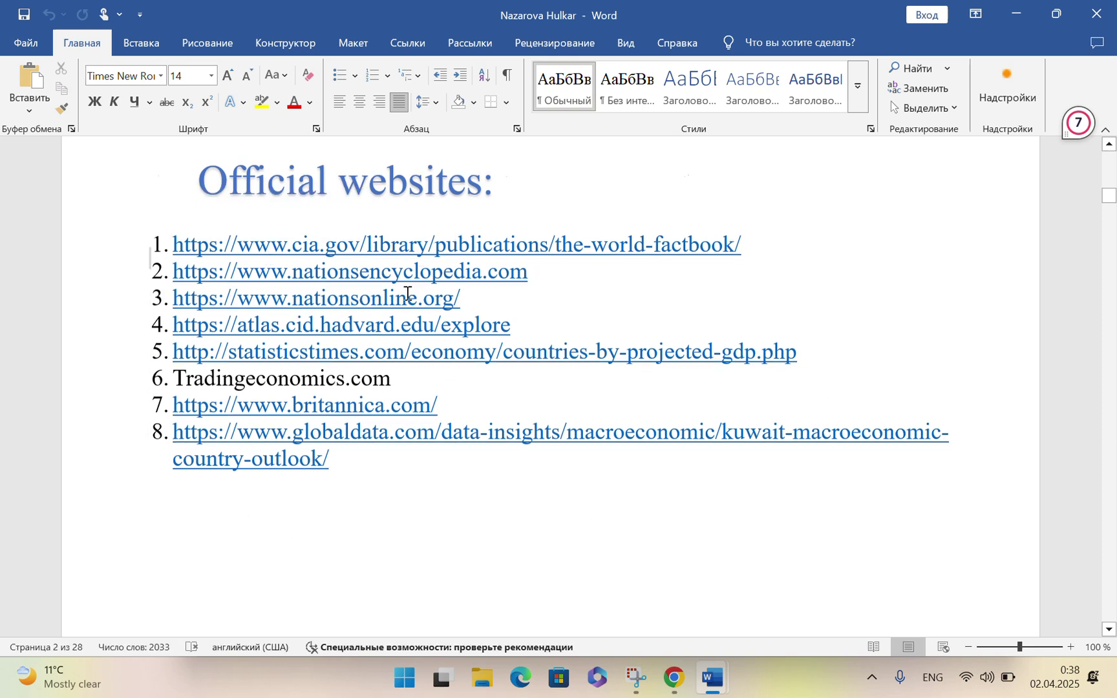
Read the "Why this county?" section and the general information on Kuwait's land, population, area, borders, coastline and capital
{"action": "scroll", "coordinate": [321, 307], "scroll_direction": "down", "scroll_amount": 12}
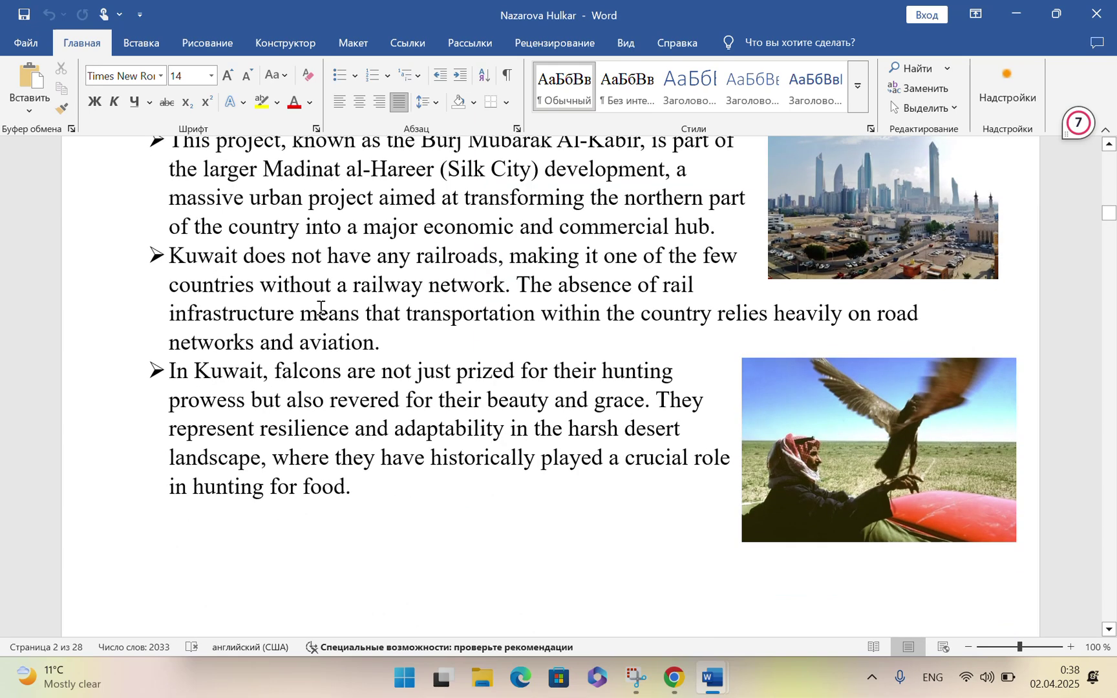
{"action": "scroll", "coordinate": [320, 307], "scroll_direction": "up", "scroll_amount": 3}
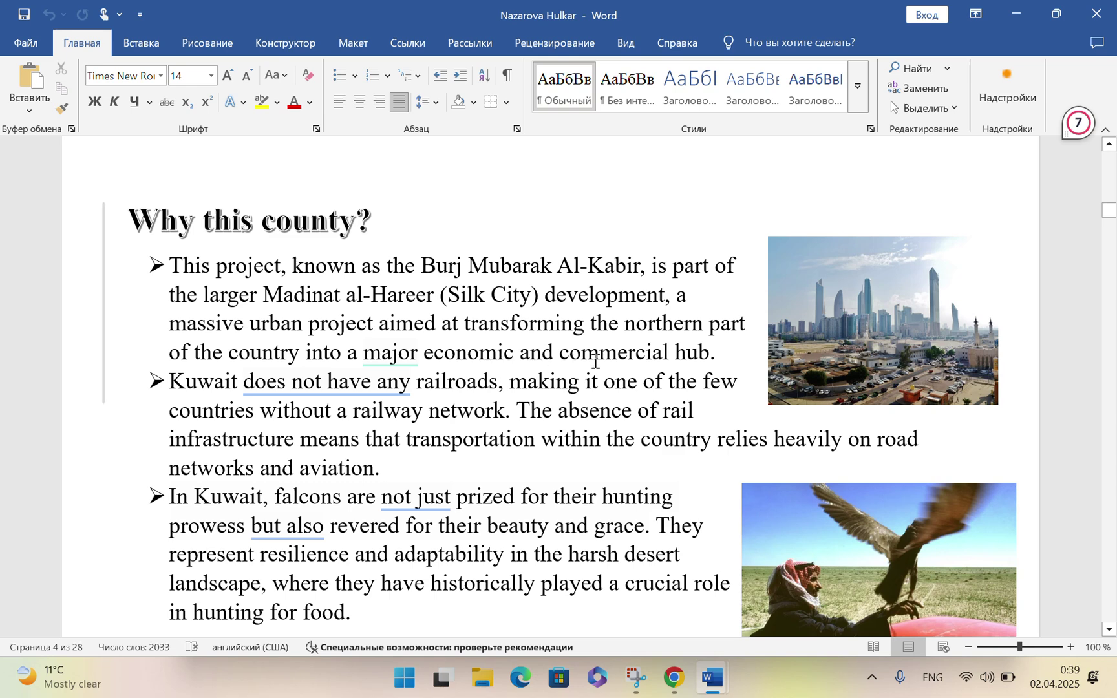
{"action": "scroll", "coordinate": [415, 299], "scroll_direction": "down", "scroll_amount": 3}
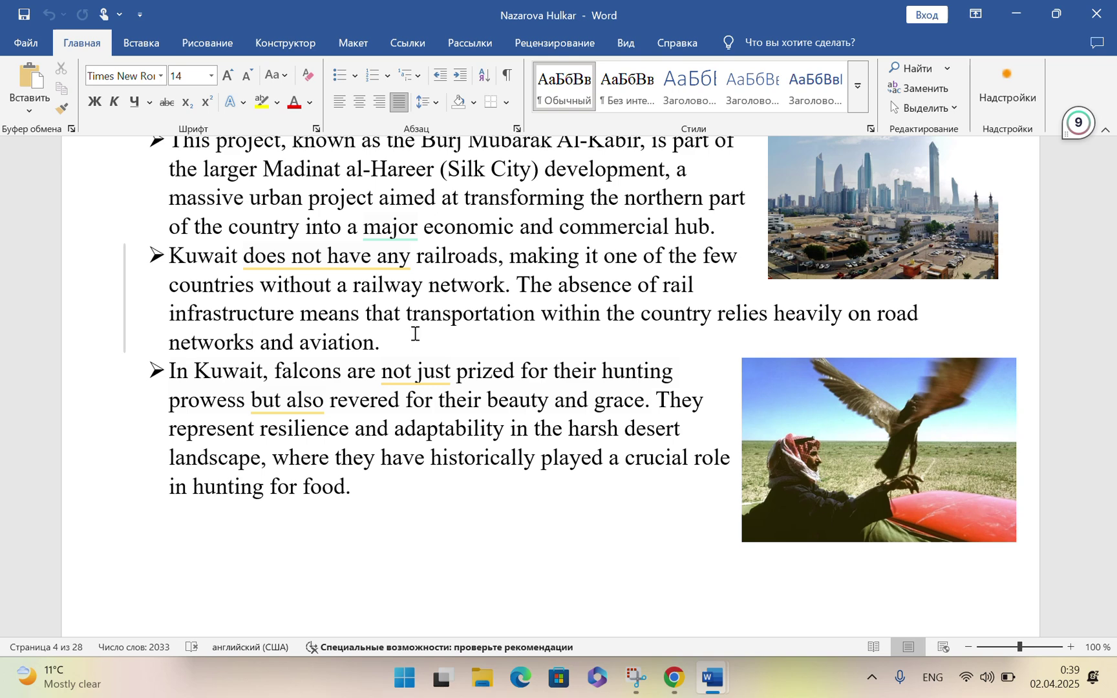
{"action": "scroll", "coordinate": [415, 333], "scroll_direction": "down", "scroll_amount": 8}
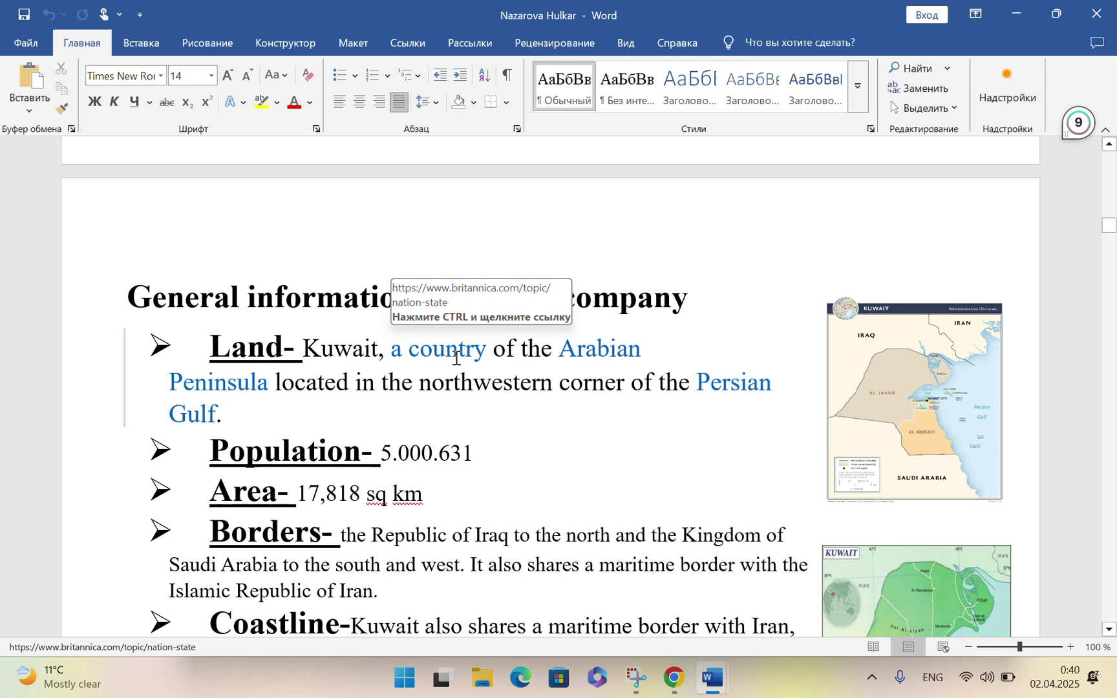
{"action": "scroll", "coordinate": [387, 360], "scroll_direction": "down", "scroll_amount": 2}
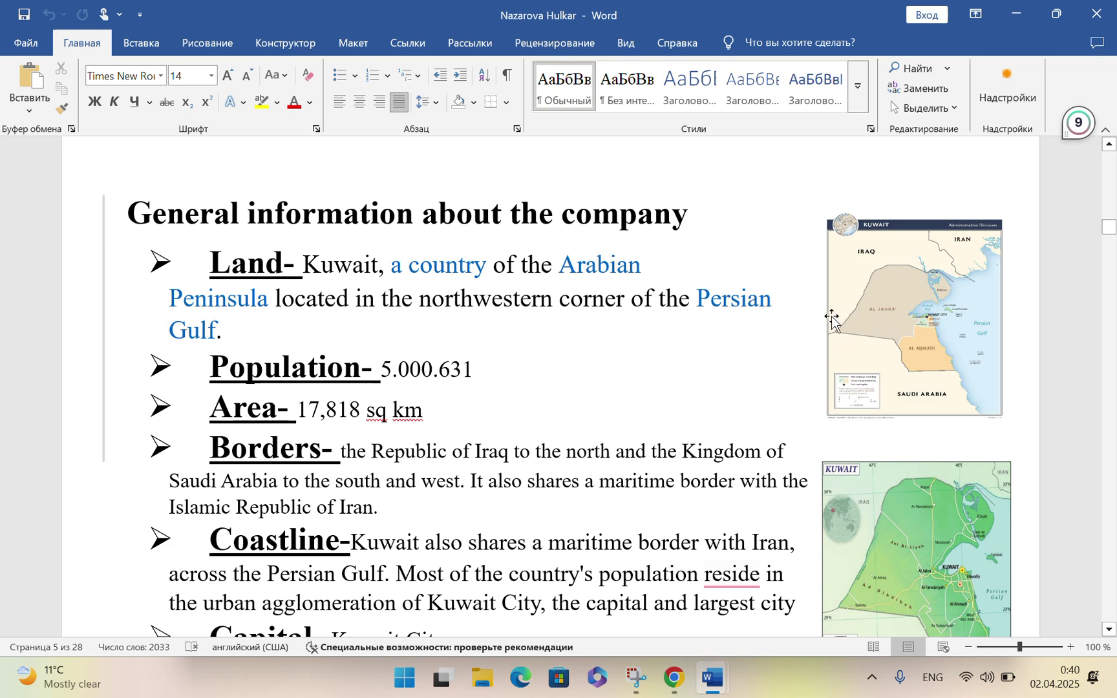
{"action": "scroll", "coordinate": [569, 358], "scroll_direction": "down", "scroll_amount": 1}
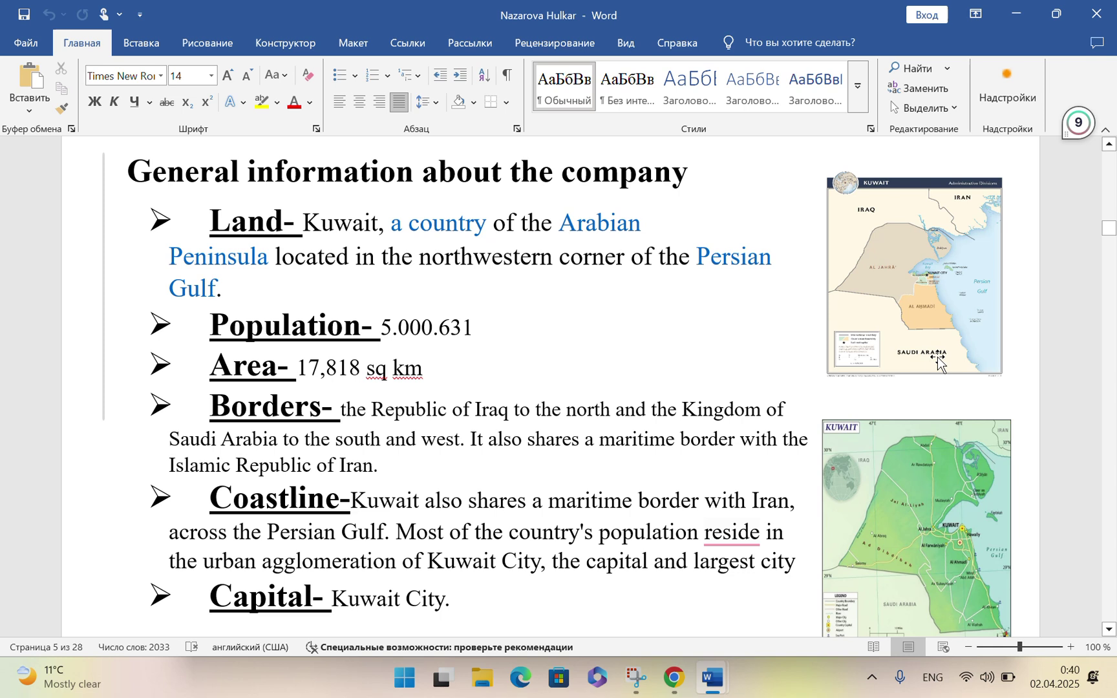
{"action": "left_click", "coordinate": [337, 422]}
{"action": "scroll", "coordinate": [778, 324], "scroll_direction": "down", "scroll_amount": 1}
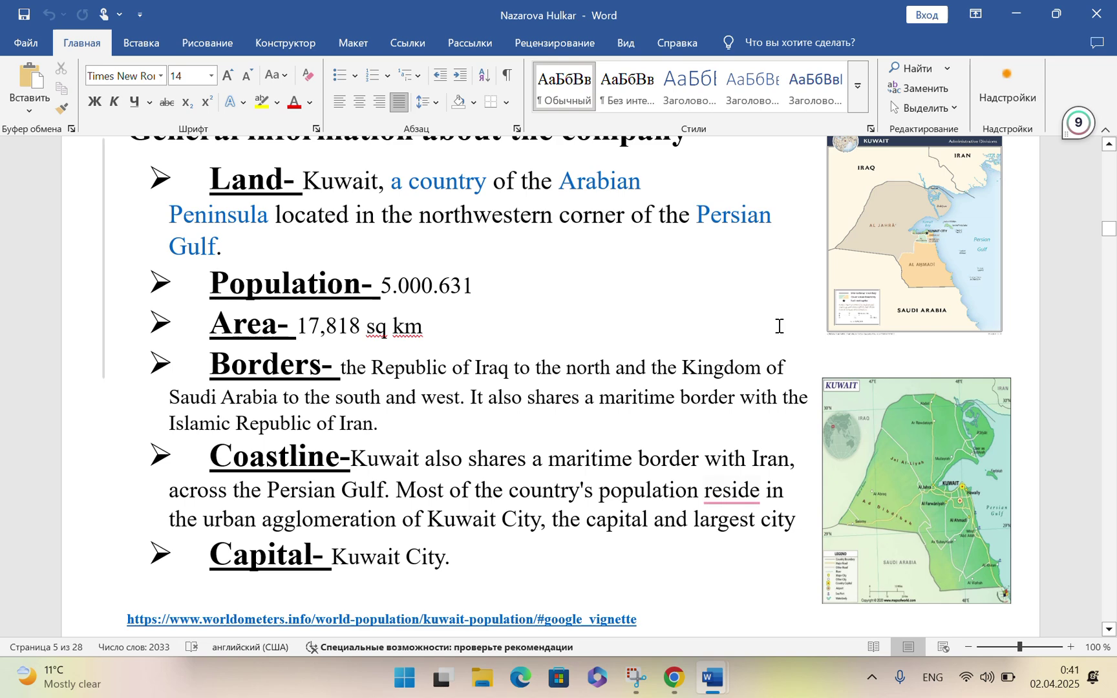
View the source link under the general information, and the Kuwait History and Kuwait Culture infographics in section 2, "History of economic development"
{"action": "scroll", "coordinate": [827, 304], "scroll_direction": "up", "scroll_amount": 1}
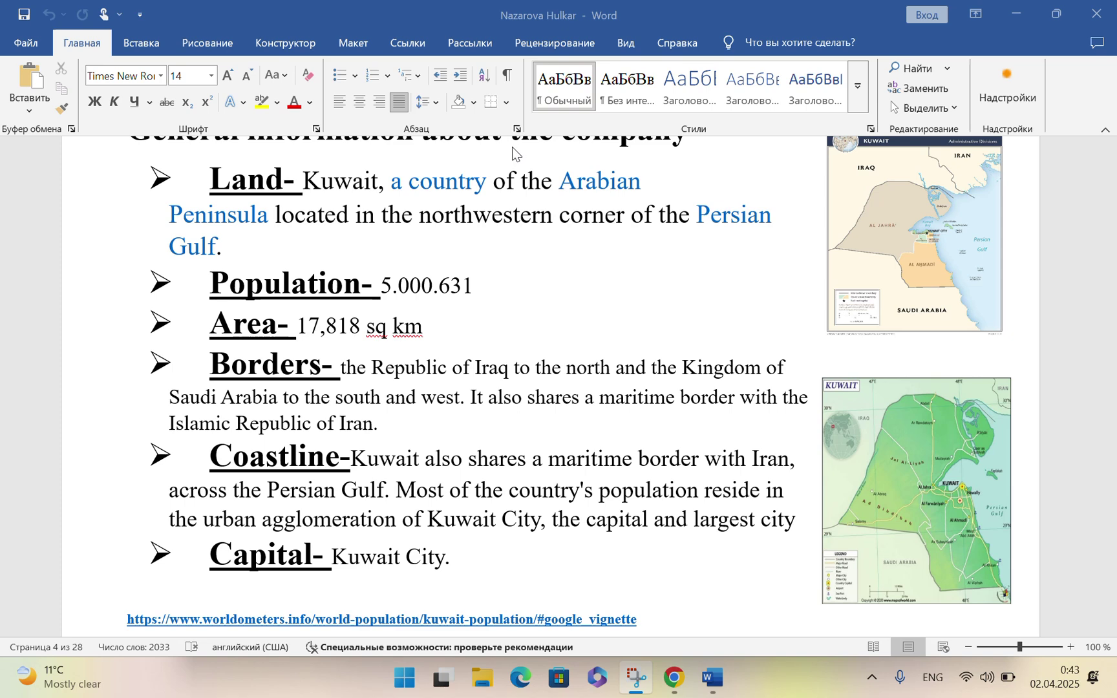
{"action": "scroll", "coordinate": [464, 194], "scroll_direction": "down", "scroll_amount": 3}
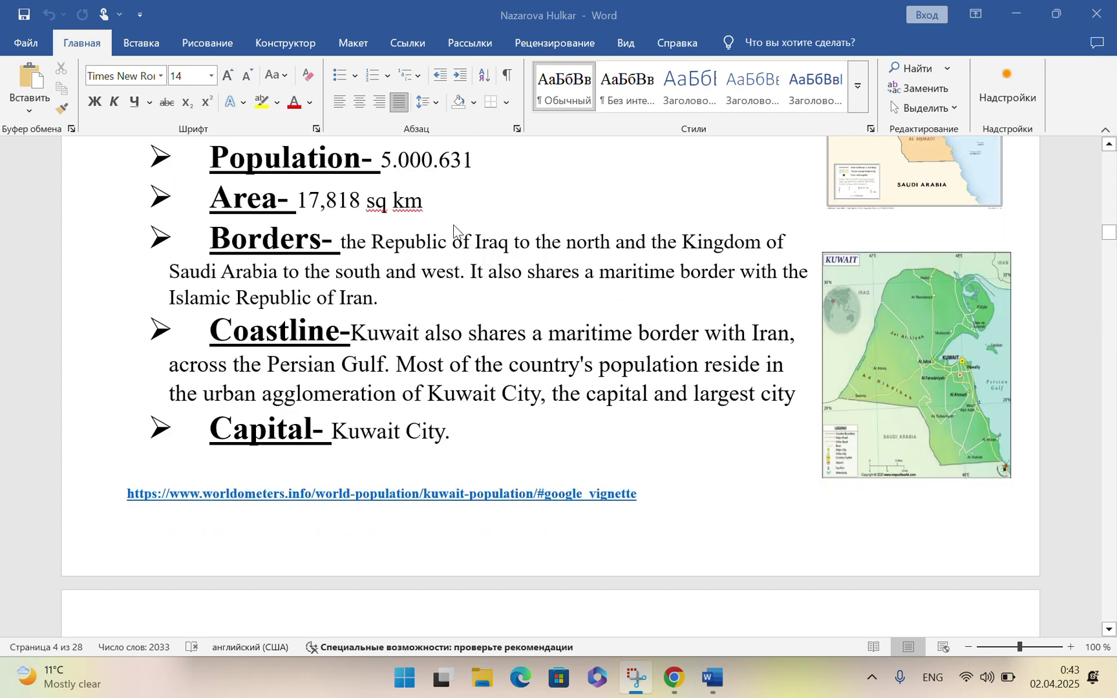
{"action": "scroll", "coordinate": [453, 233], "scroll_direction": "down", "scroll_amount": 1}
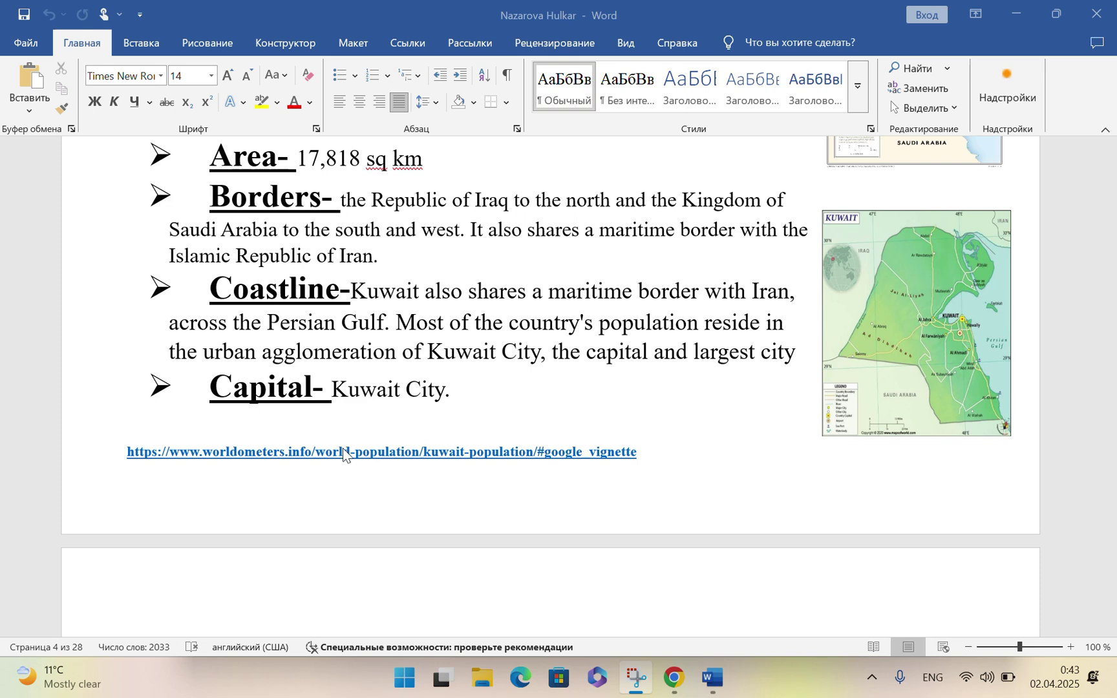
{"action": "scroll", "coordinate": [370, 396], "scroll_direction": "down", "scroll_amount": 8}
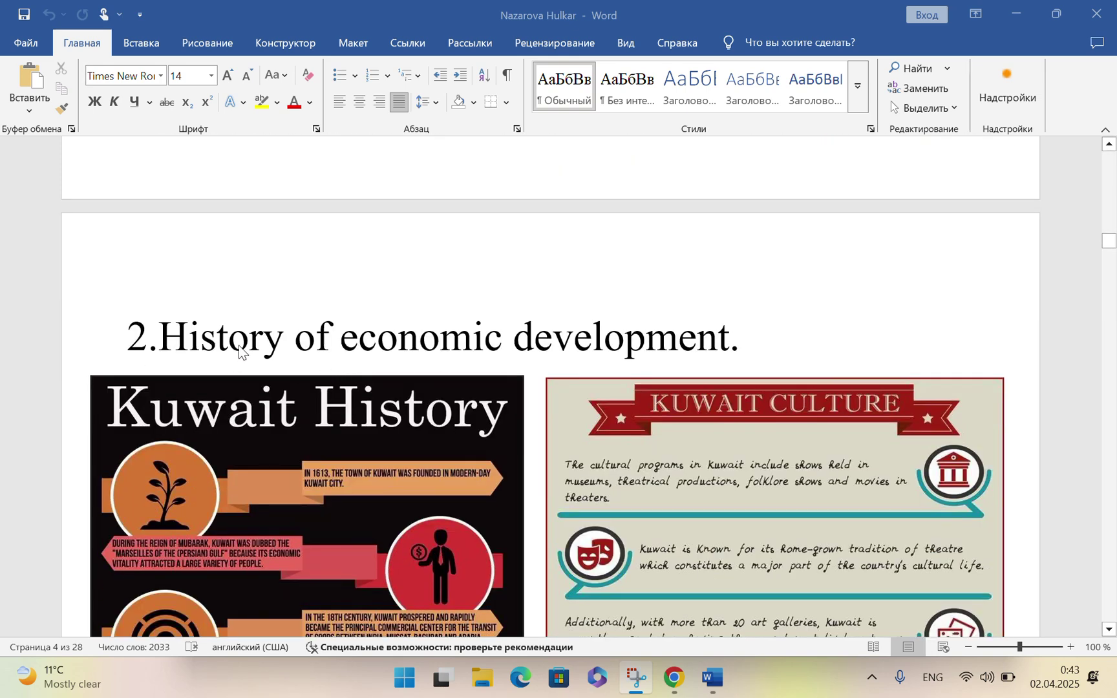
{"action": "scroll", "coordinate": [272, 352], "scroll_direction": "down", "scroll_amount": 1}
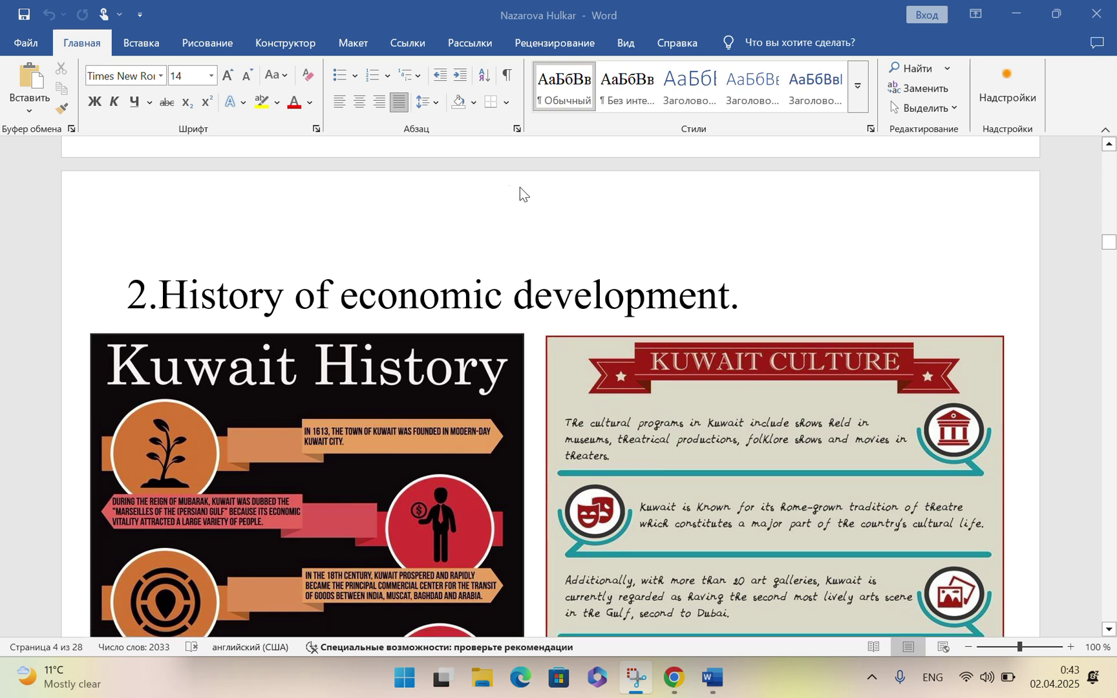
{"action": "scroll", "coordinate": [449, 259], "scroll_direction": "down", "scroll_amount": 4}
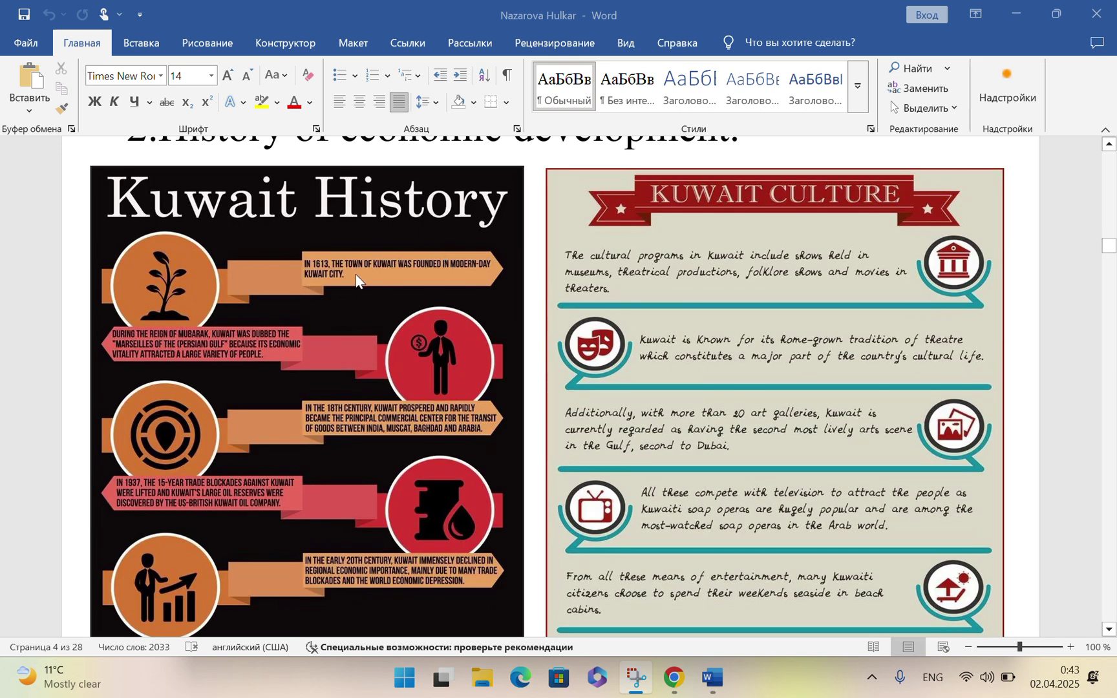